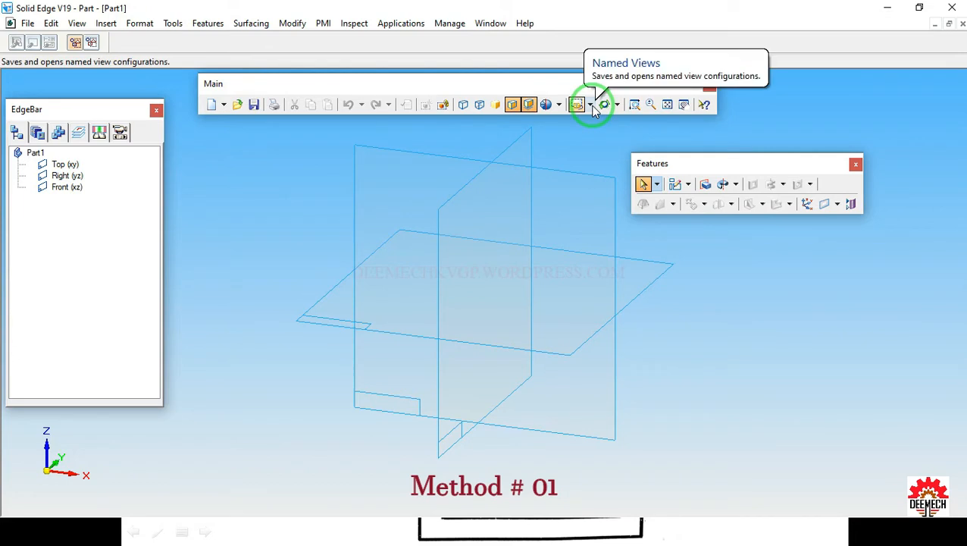
- Switch to the iso view and start a protrusion sketch on the Front (xz) plane
click(593, 107)
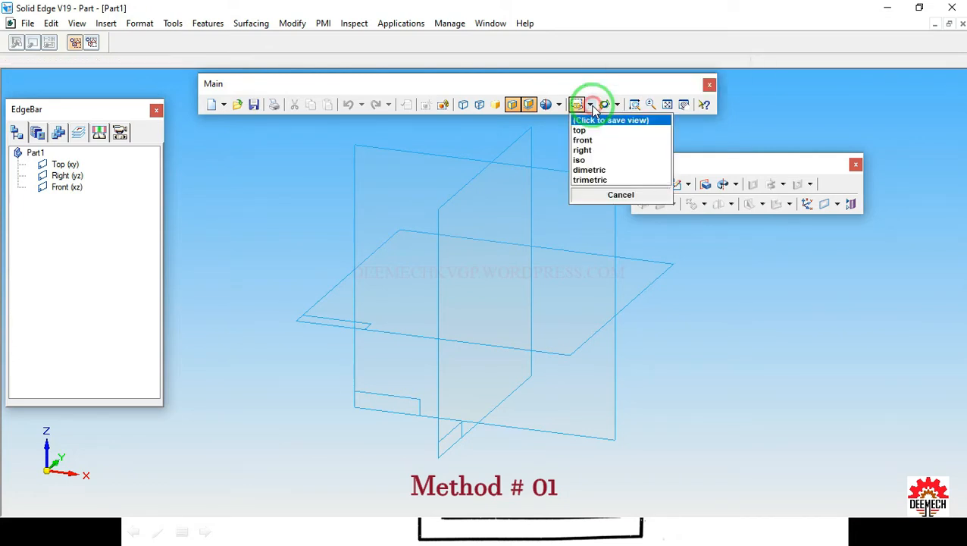
click(589, 160)
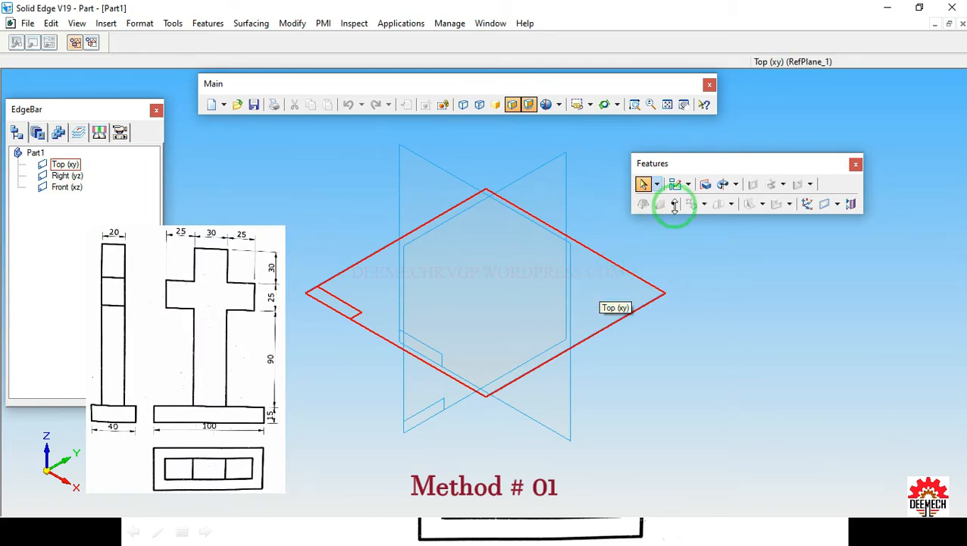
click(706, 186)
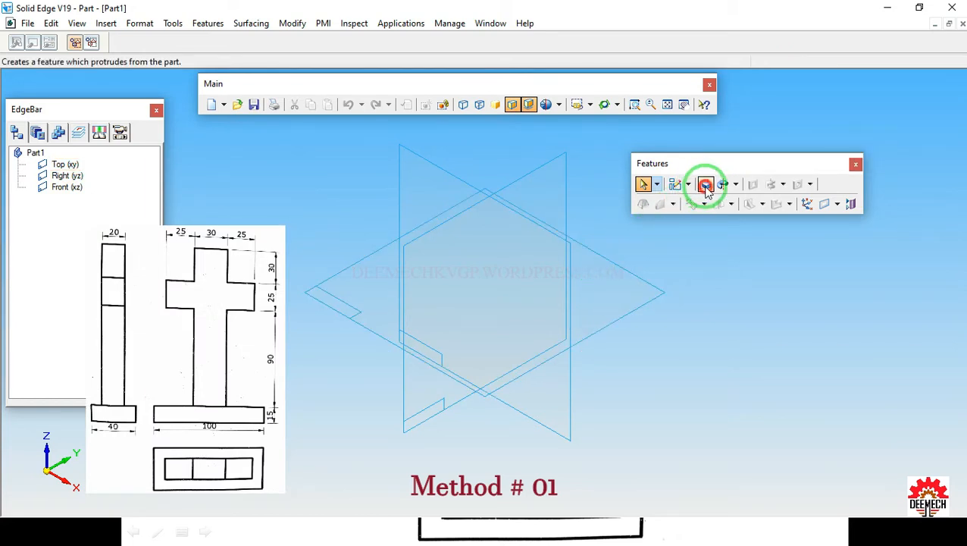
click(411, 170)
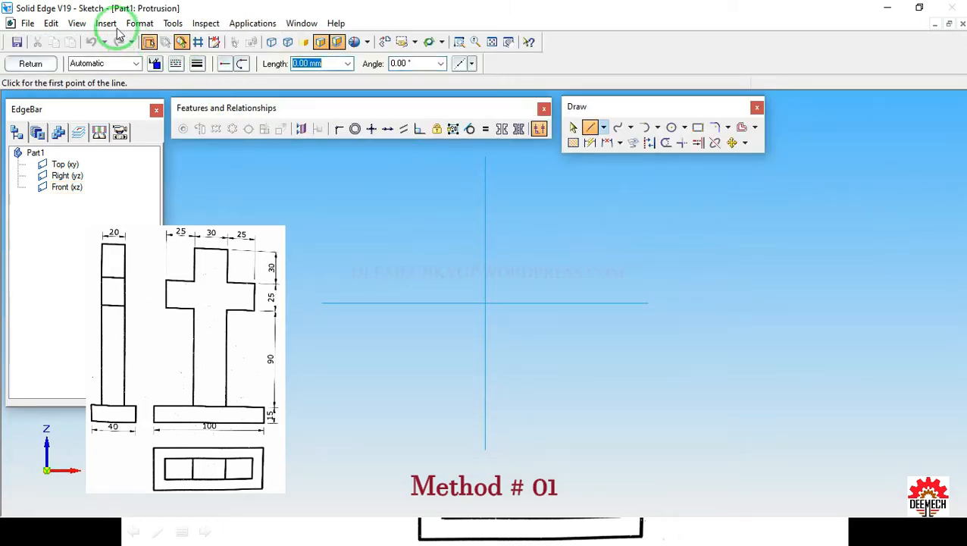
- Check which toolbars are enabled for the sketch environment
click(76, 25)
mouse_move(146, 282)
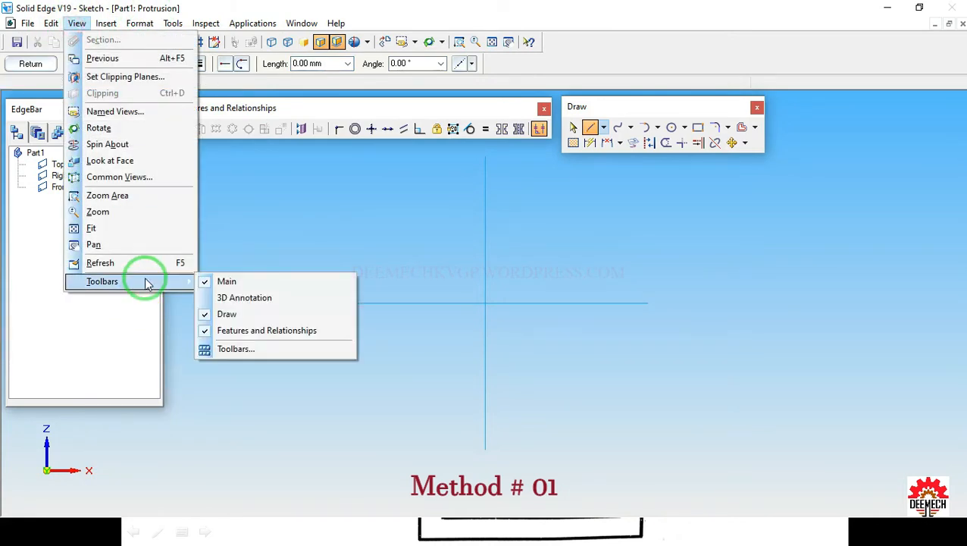
click(250, 350)
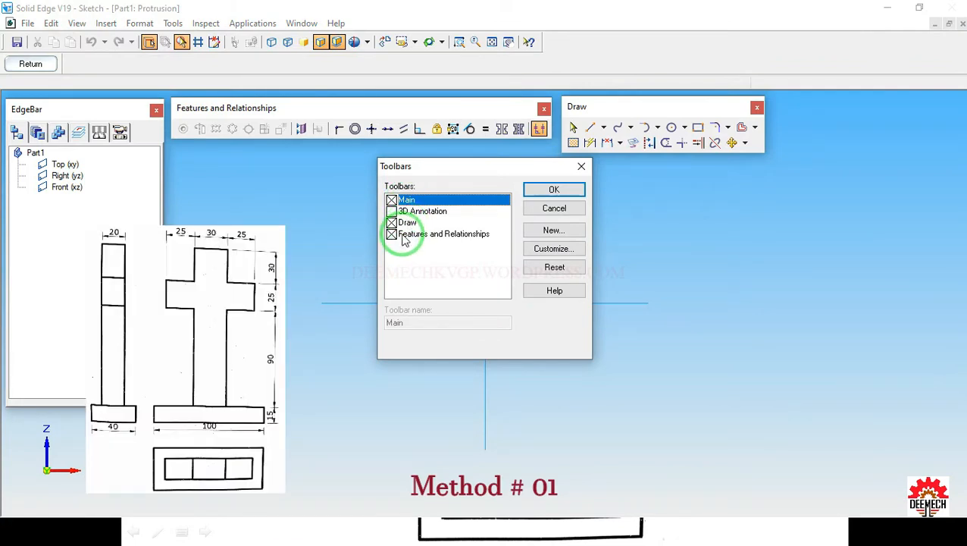
click(551, 190)
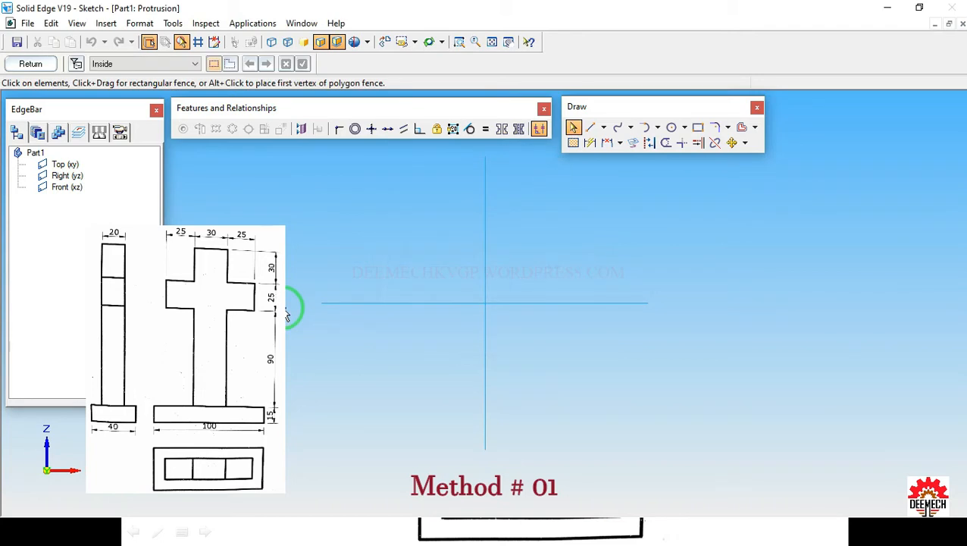
- Sketch a rectangle just above the horizontal reference line, spanning across the vertical reference line
click(651, 104)
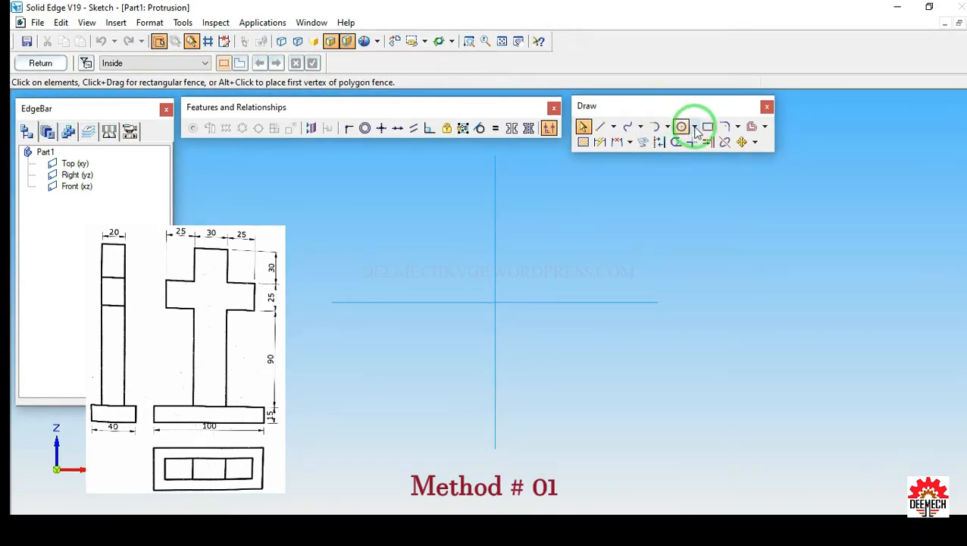
click(708, 127)
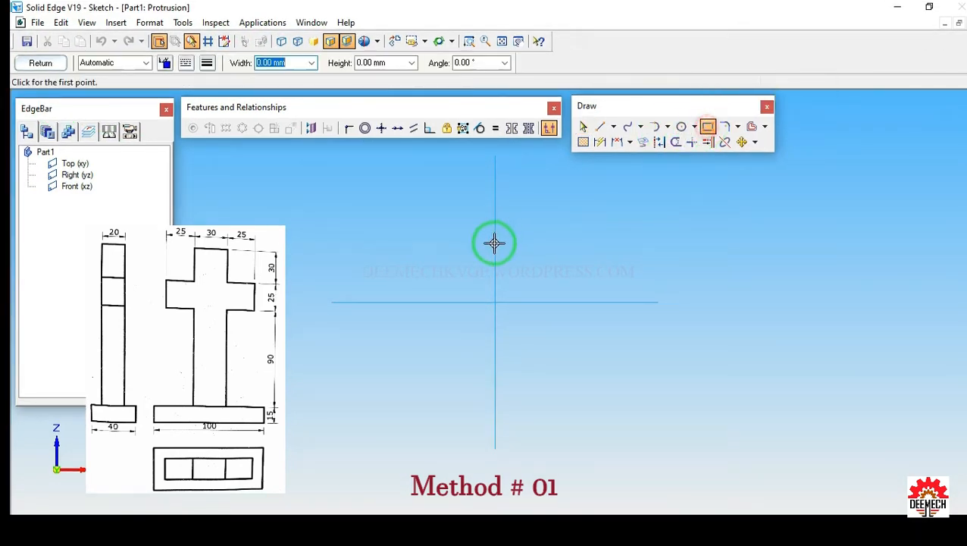
drag(472, 246, 589, 288)
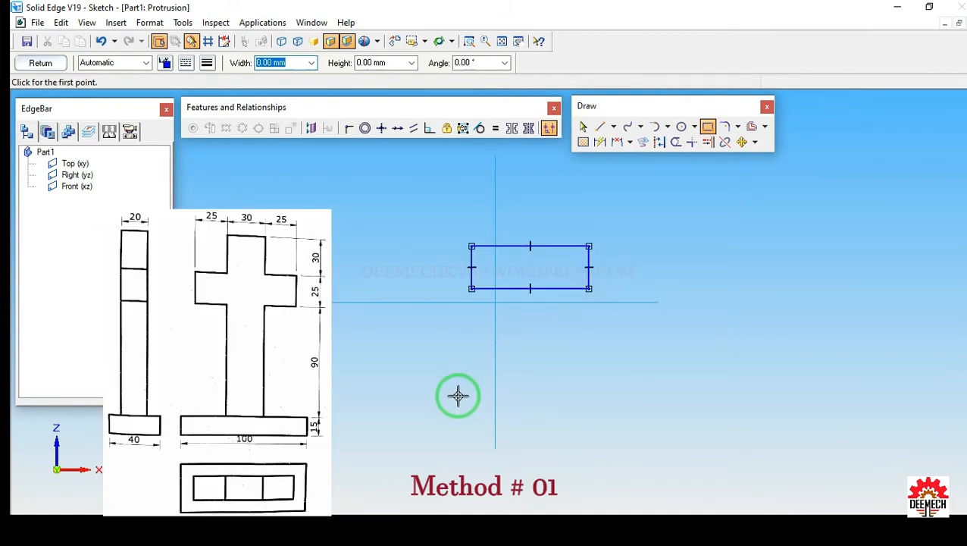
- Connect the midpoint of the rectangle's top edge to the vertical reference line and make its bottom edge collinear with the horizontal one
click(349, 129)
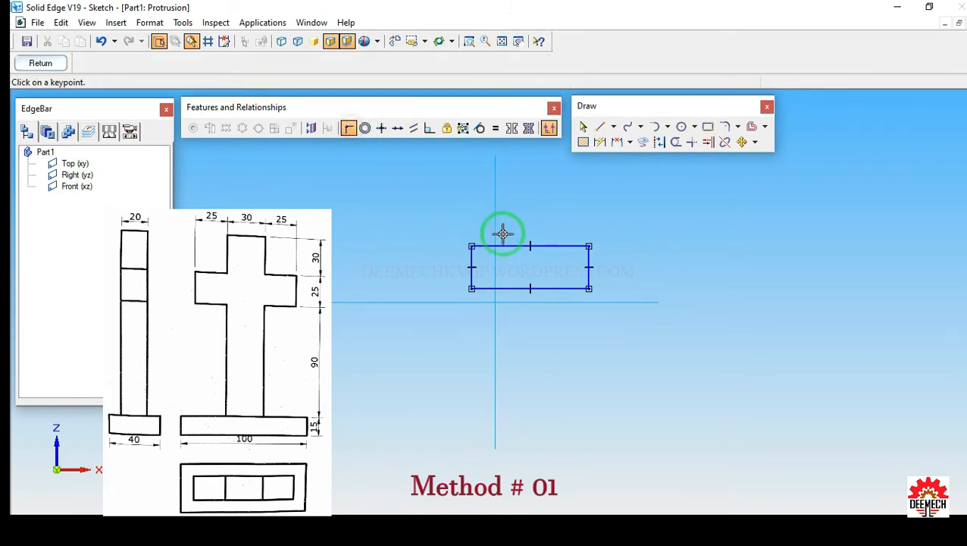
click(530, 246)
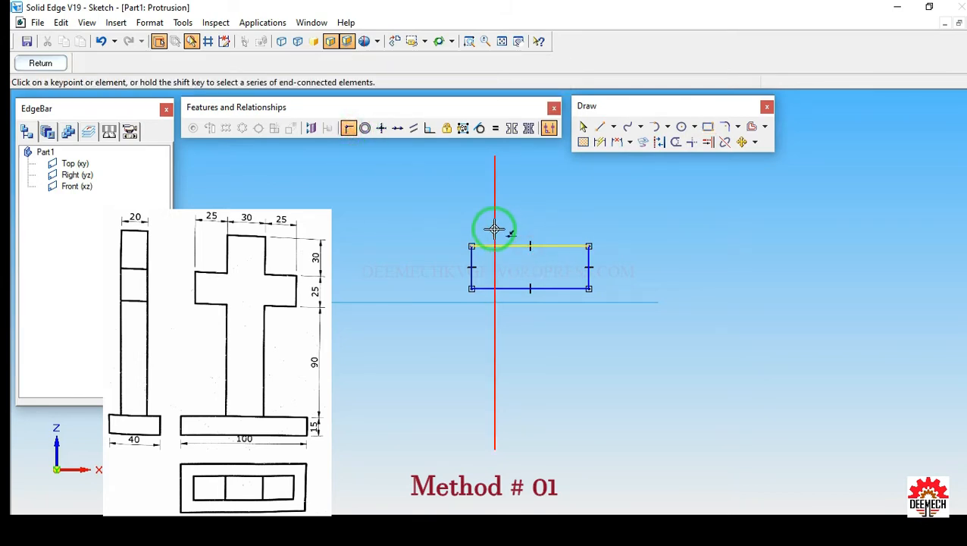
click(495, 229)
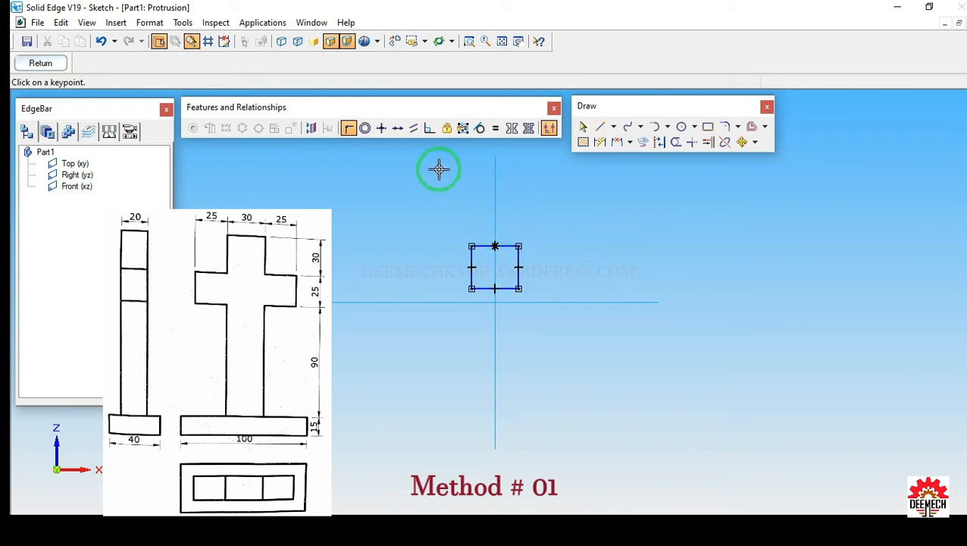
click(395, 130)
click(505, 289)
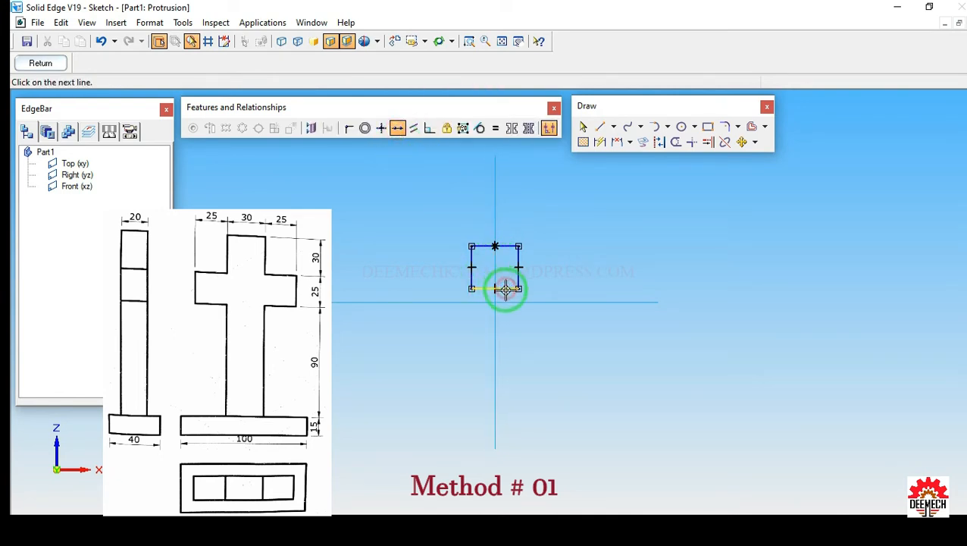
click(507, 302)
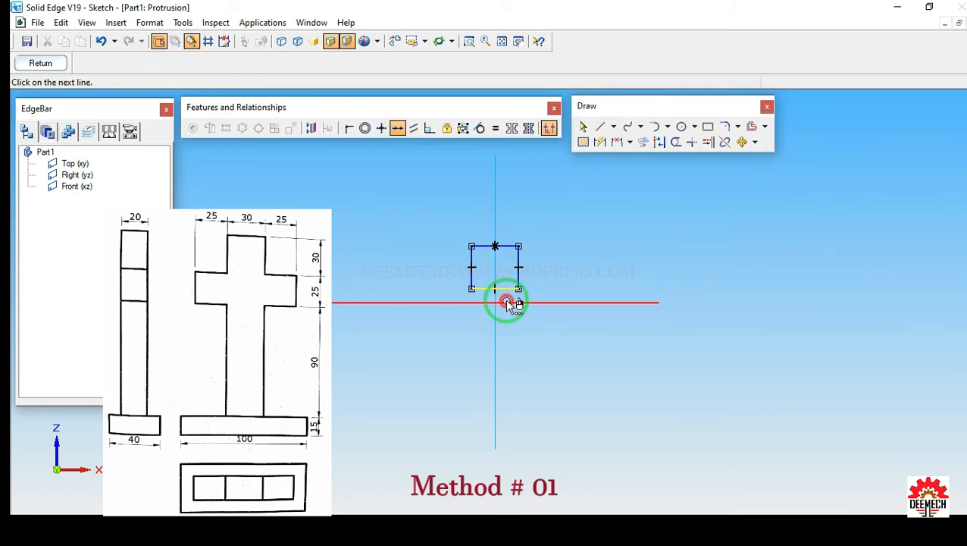
- Dimension the base rectangle to a height of 15 mm and a width of 100 mm
click(601, 142)
click(518, 263)
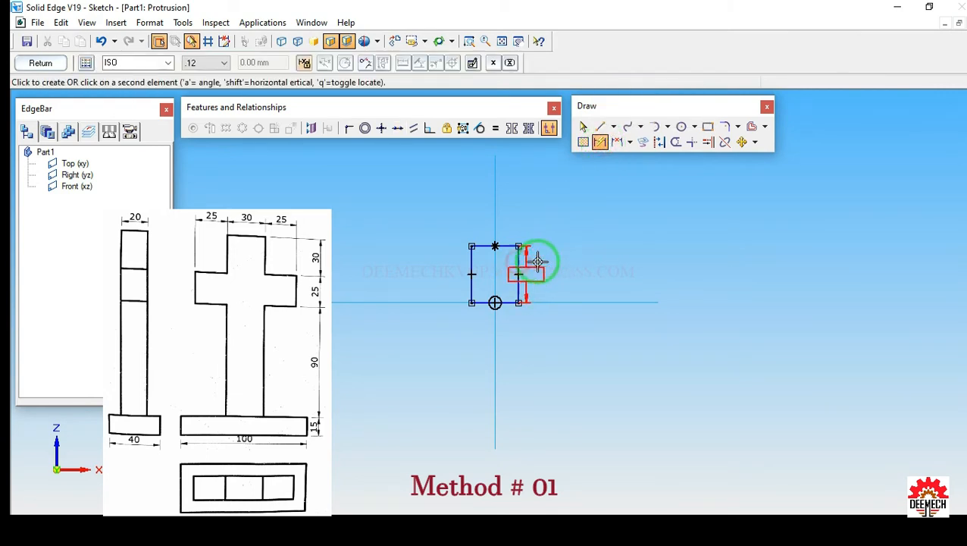
click(559, 261)
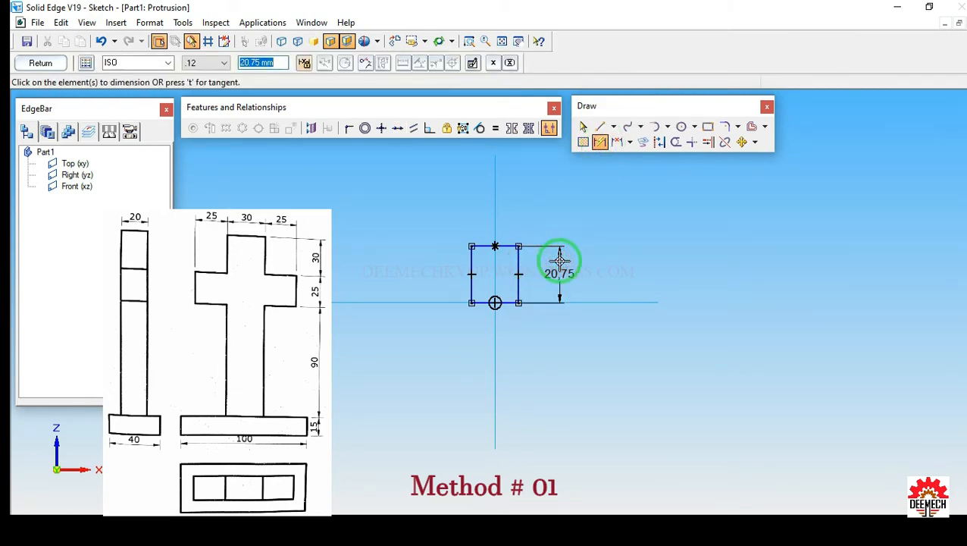
text(1)
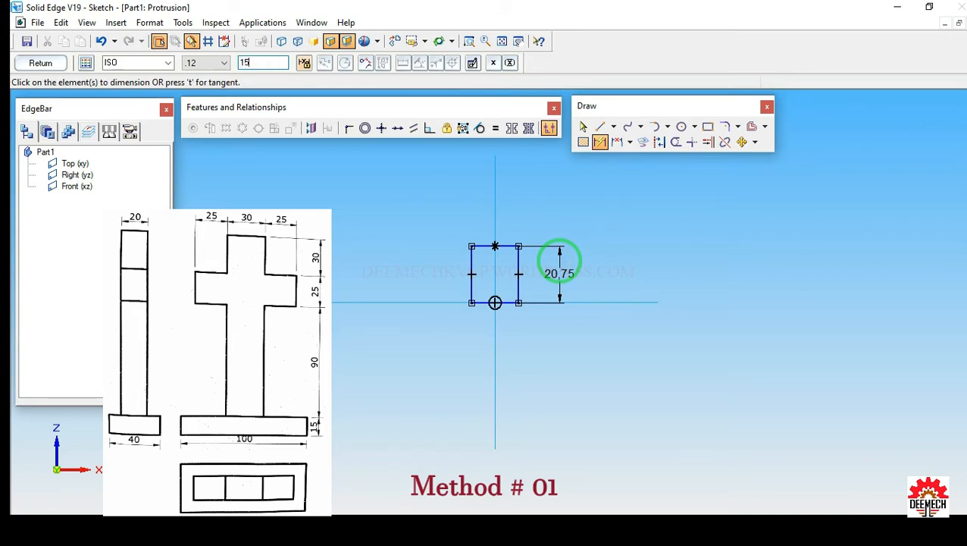
text(5)
key(Return)
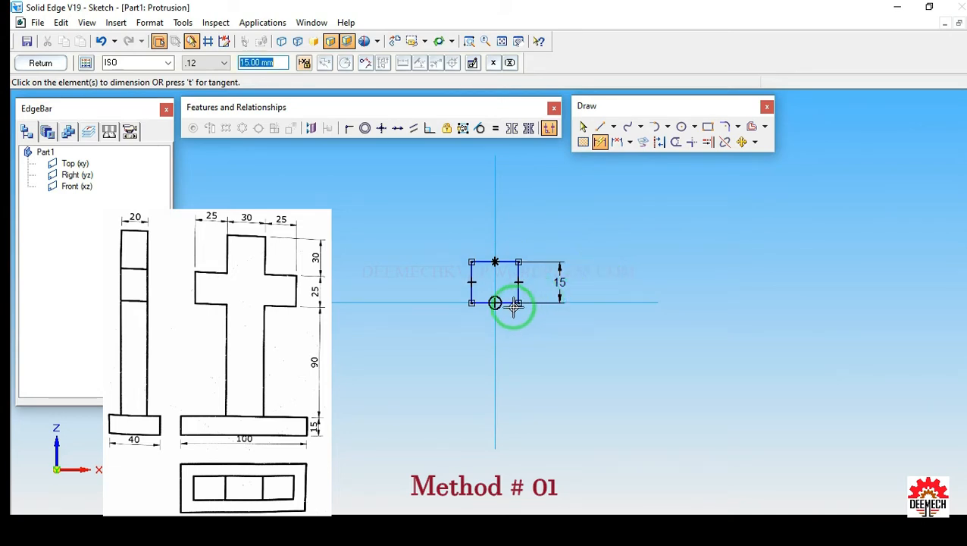
click(502, 304)
click(507, 323)
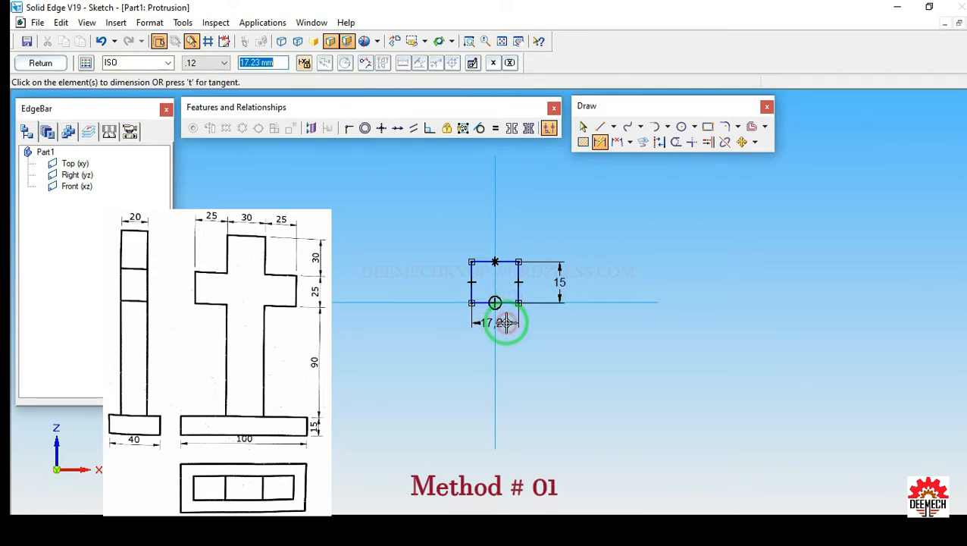
text(100)
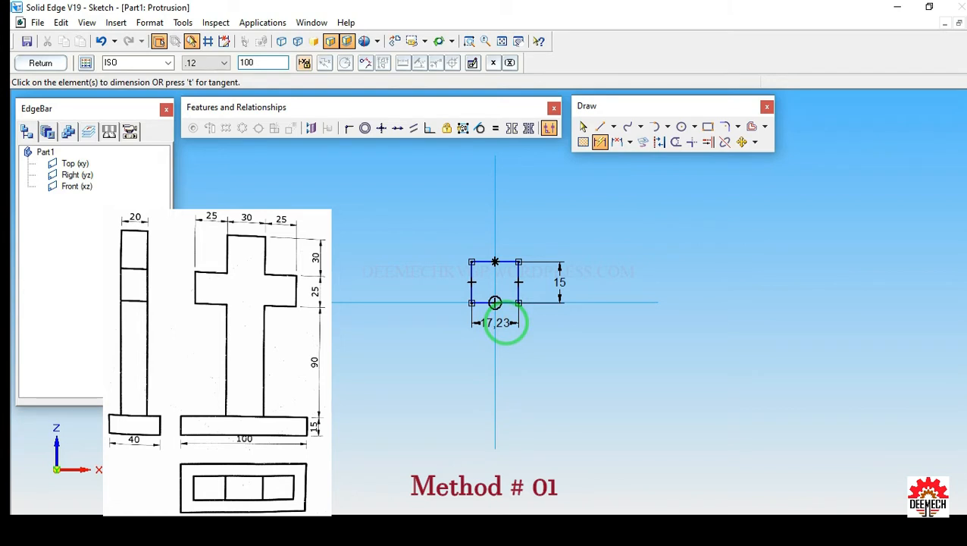
key(Return)
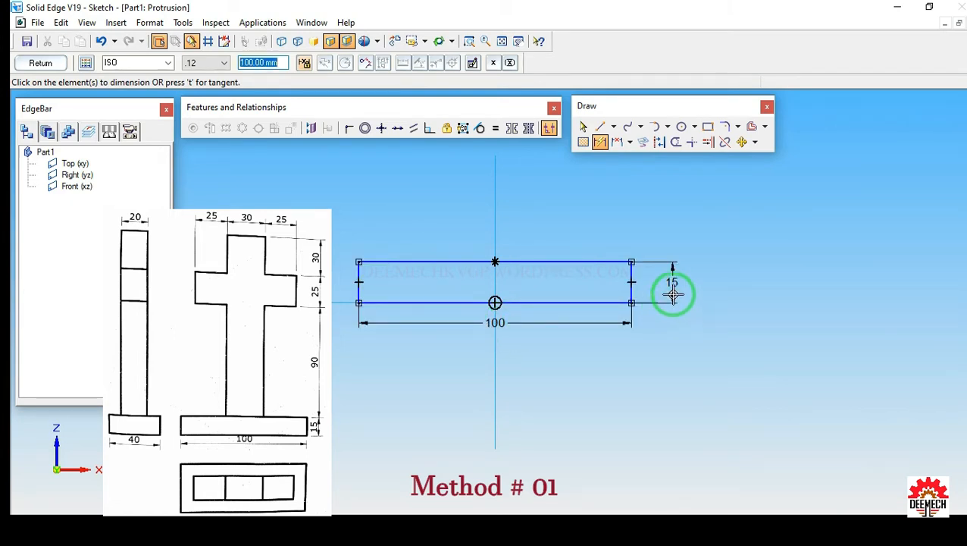
- Finish the sketch and extrude the base profile symmetrically to a total depth of 40 mm
click(46, 63)
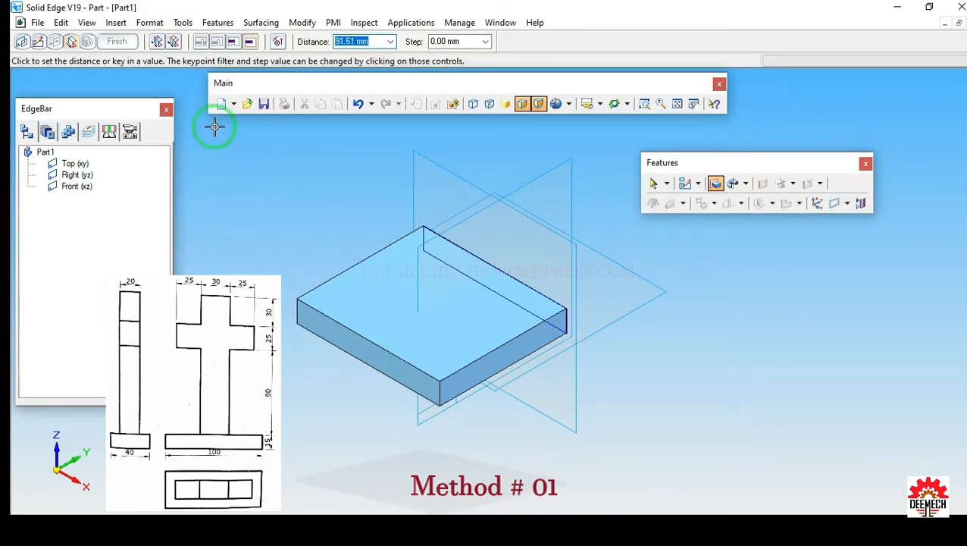
click(174, 43)
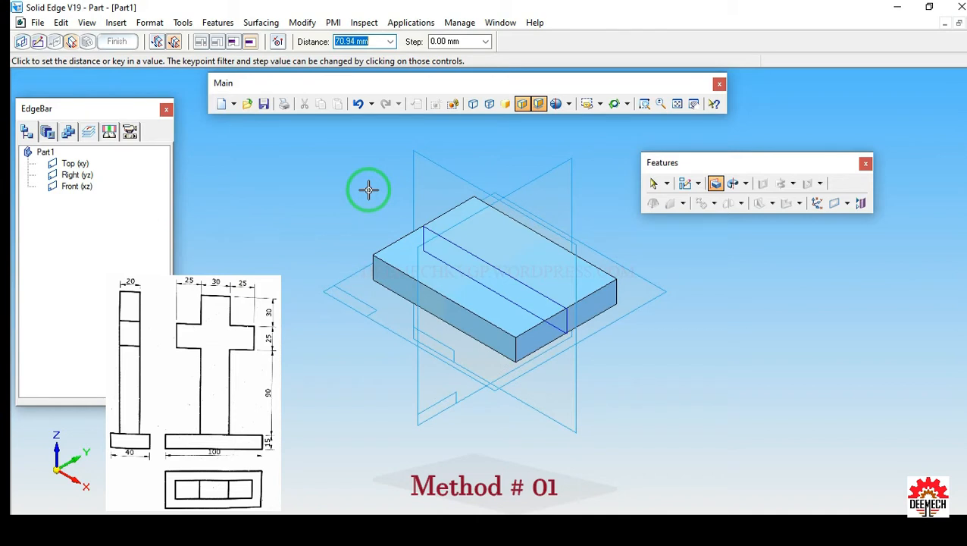
text(40)
key(Return)
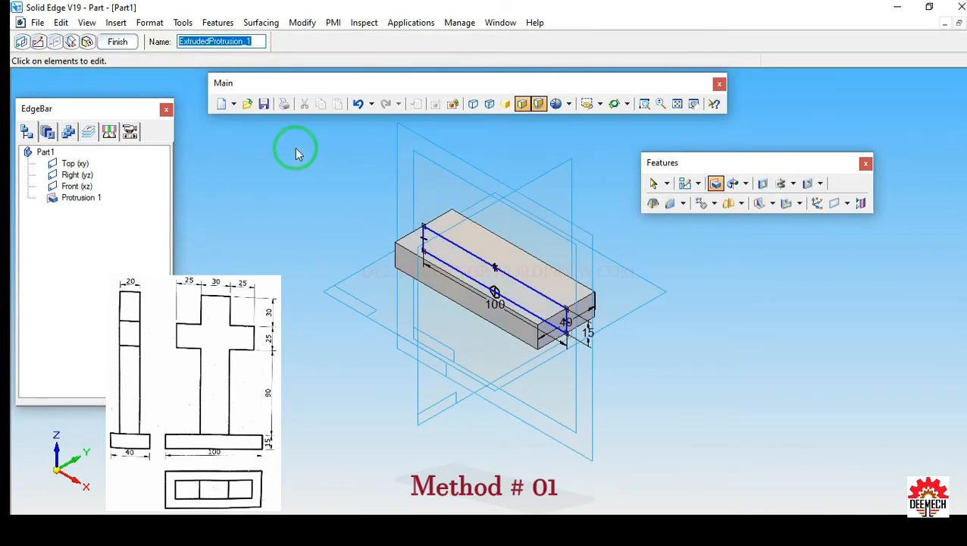
click(118, 42)
click(119, 43)
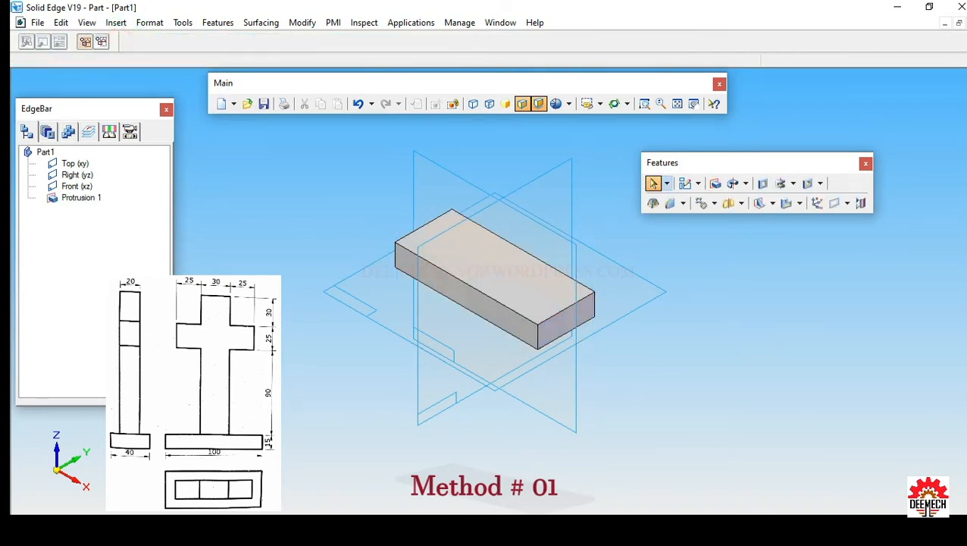
click(275, 244)
- Start a protrusion sketch on the base's top face and draw a rectangle spanning both reference lines
click(716, 185)
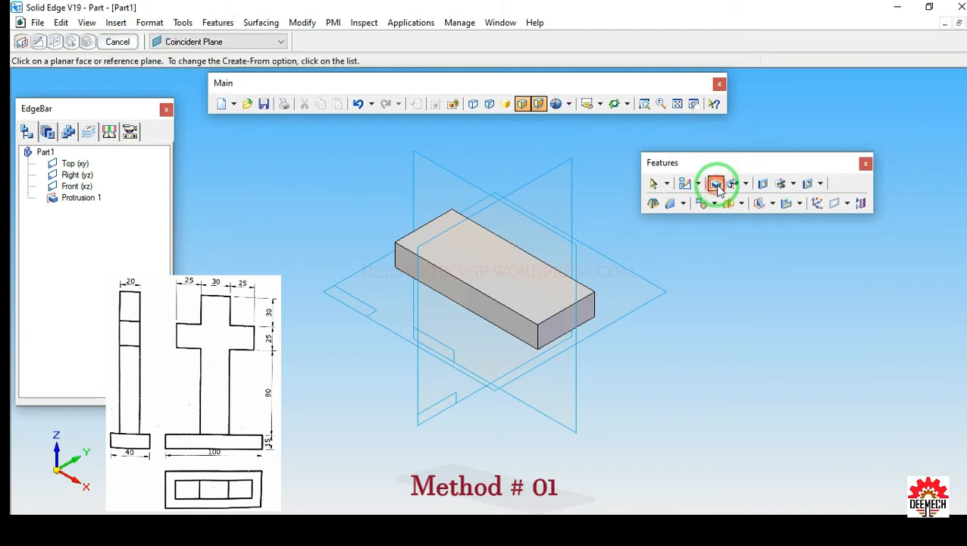
click(492, 267)
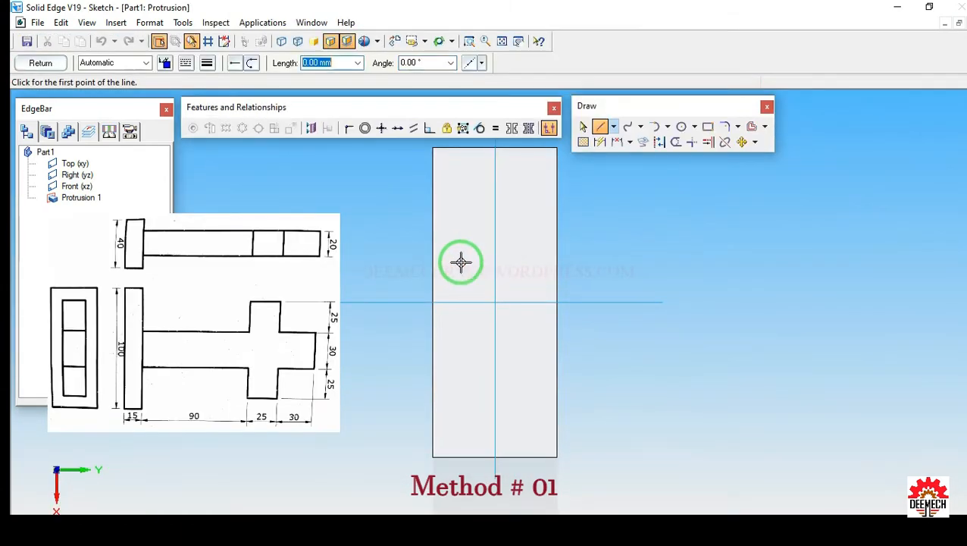
click(709, 128)
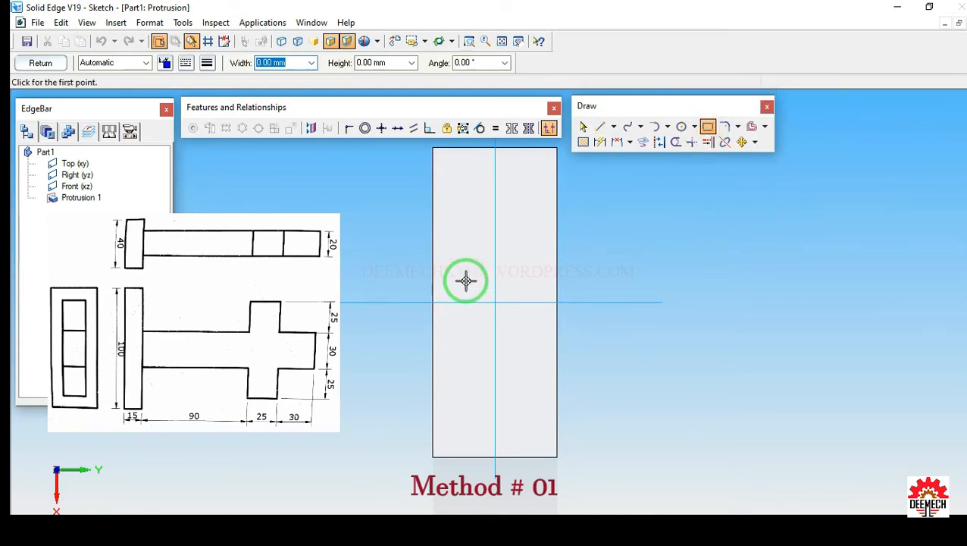
drag(467, 280, 539, 364)
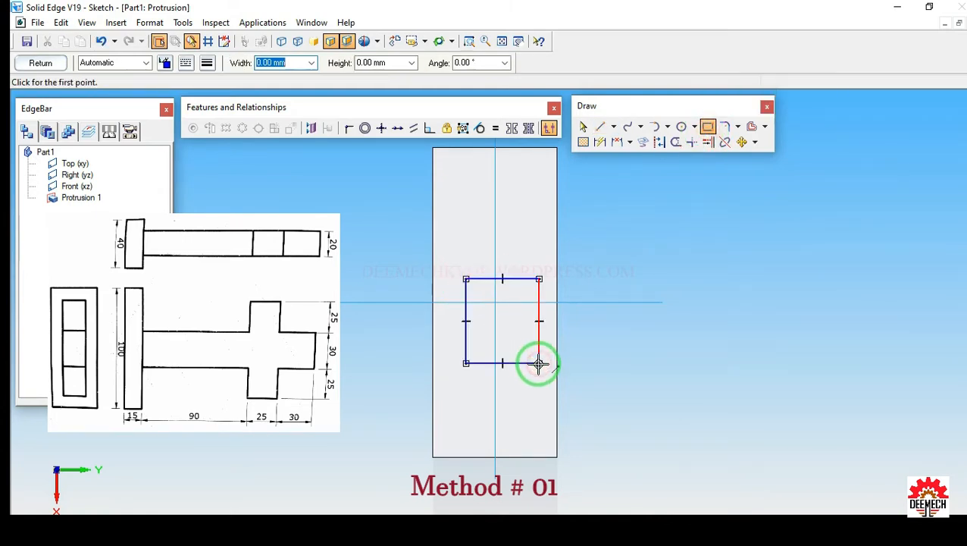
- Center the rectangle by connecting the midpoints of its upper and left edges to the vertical and horizontal reference lines
click(348, 129)
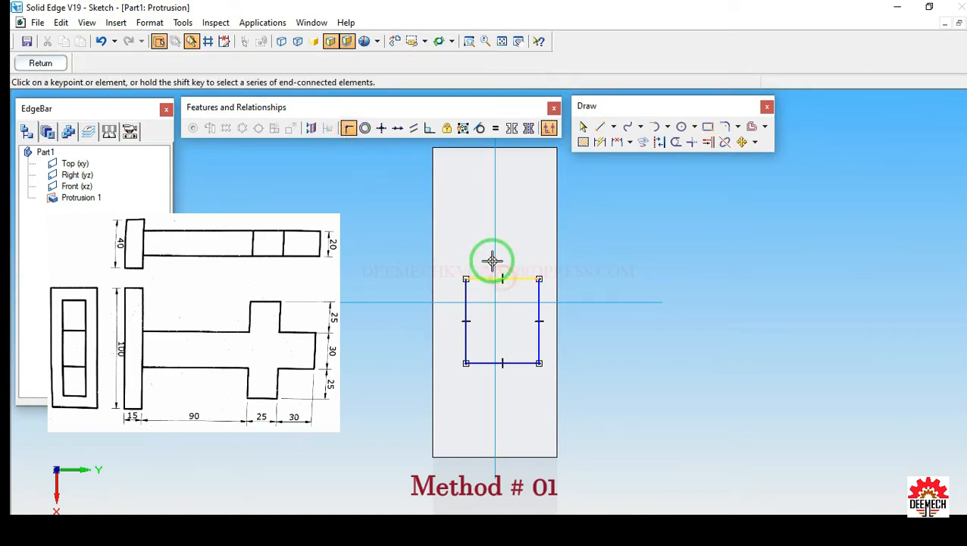
click(493, 260)
click(498, 279)
click(464, 325)
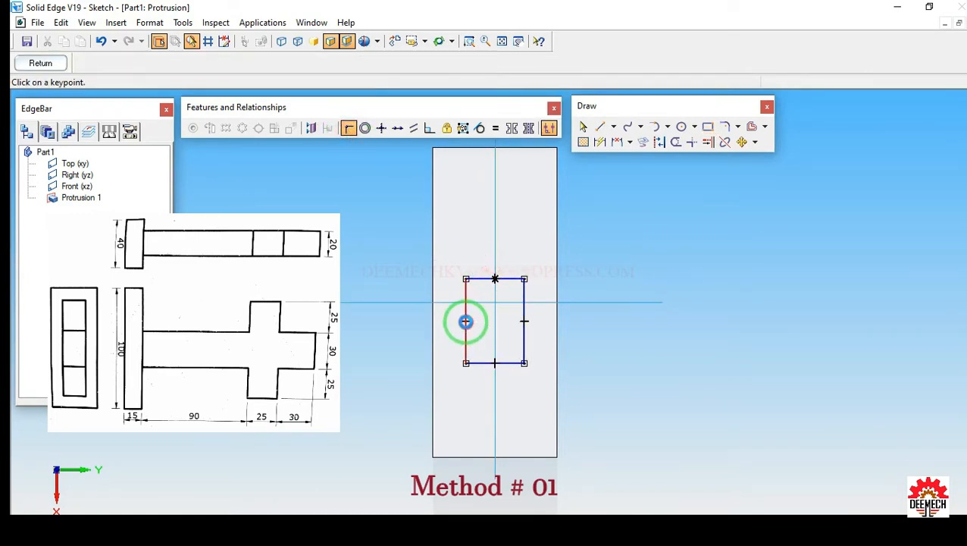
click(453, 303)
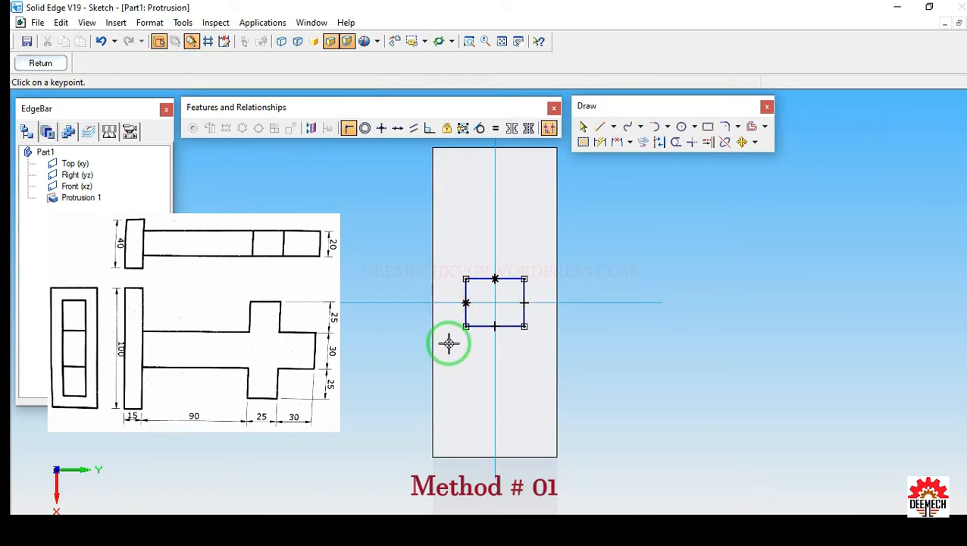
- Dimension the centered rectangle to 30 mm along the base's length and 20 mm across its width
click(601, 143)
click(524, 289)
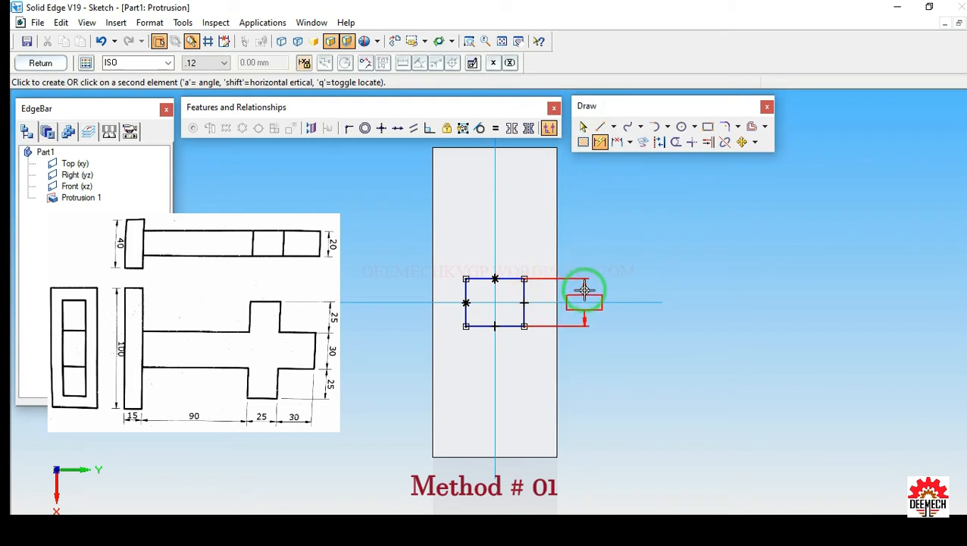
click(584, 288)
text(30)
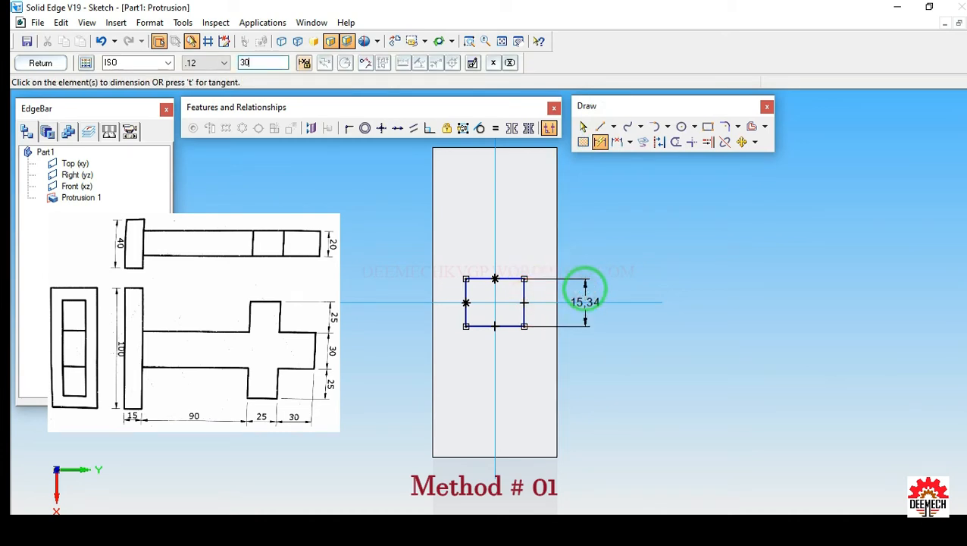
key(Return)
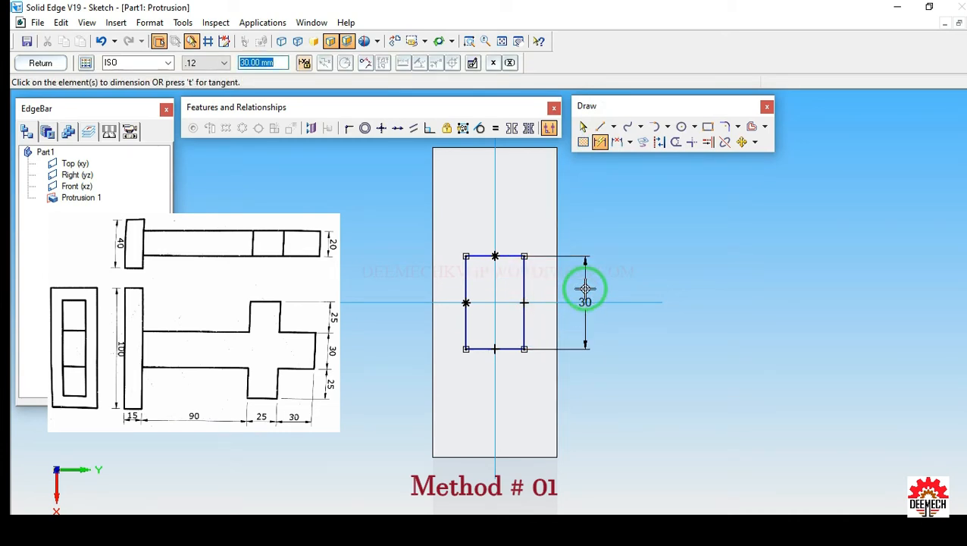
click(514, 258)
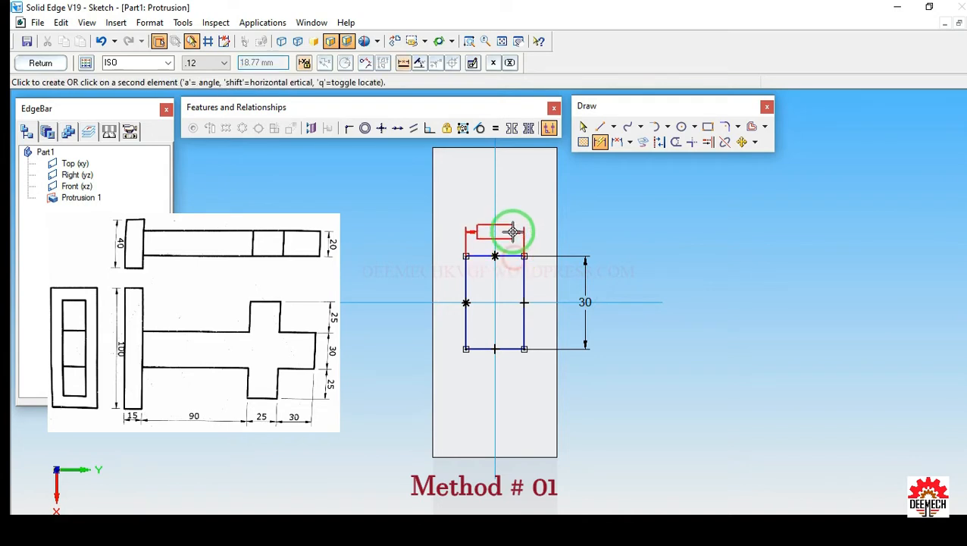
click(512, 230)
text(20)
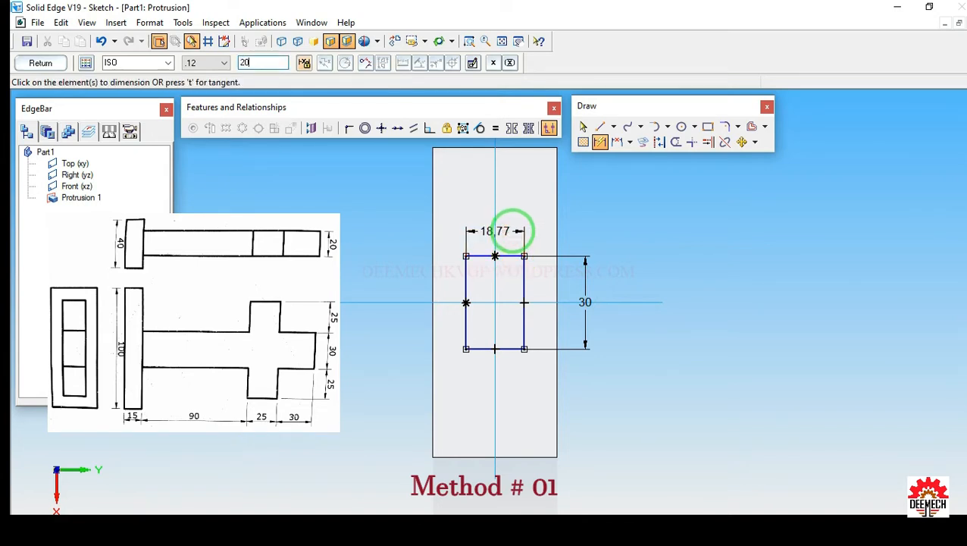
key(Return)
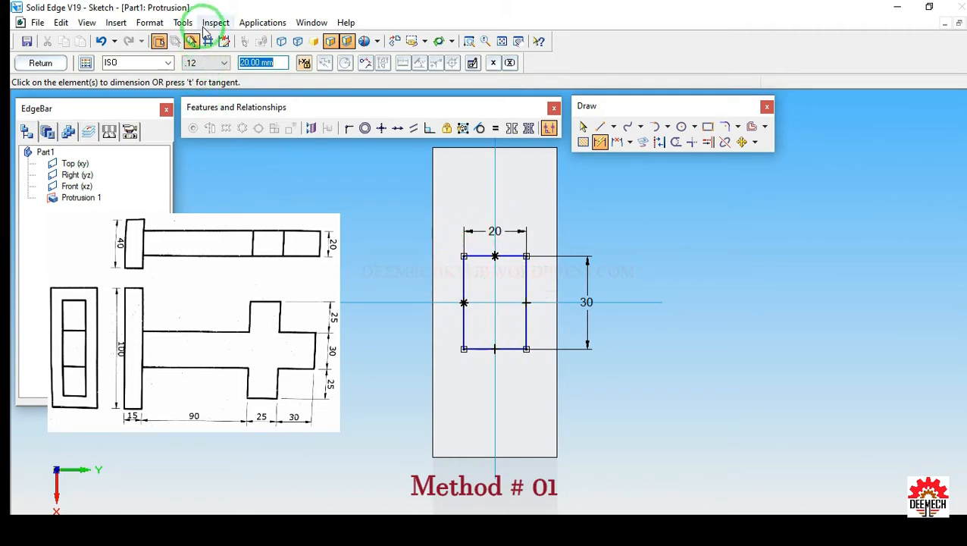
- Finish the sketch and extrude the rectangle upward from the base by 90+25+30 mm to form the column
click(41, 63)
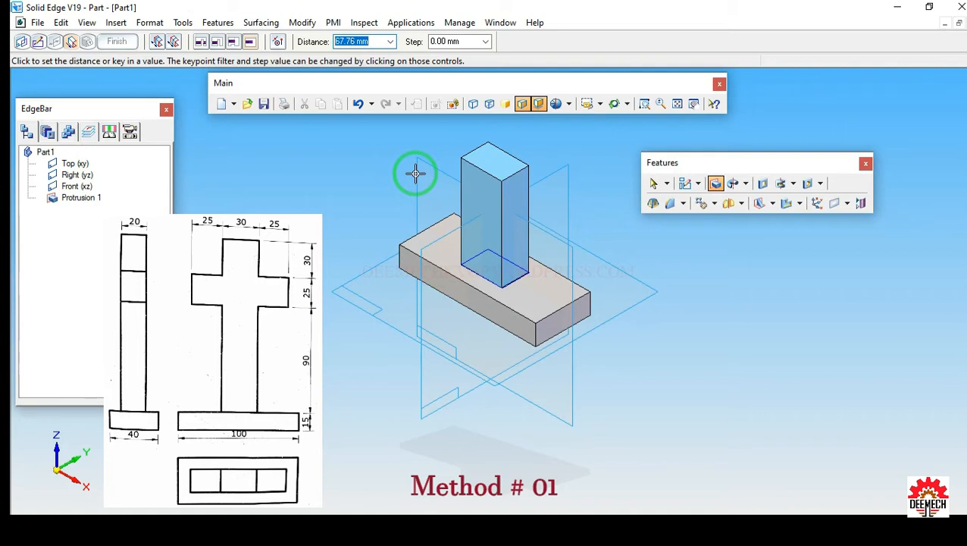
text(90+25+30)
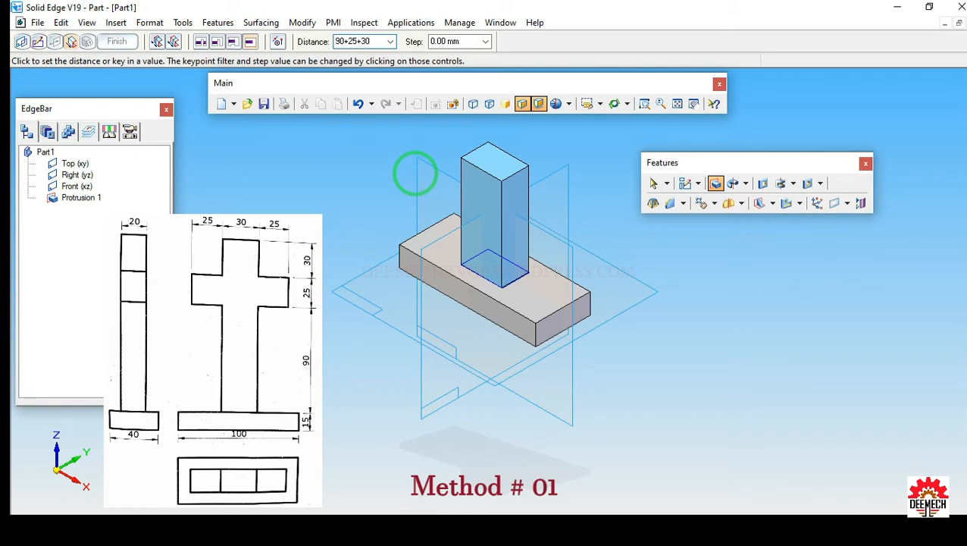
key(Return)
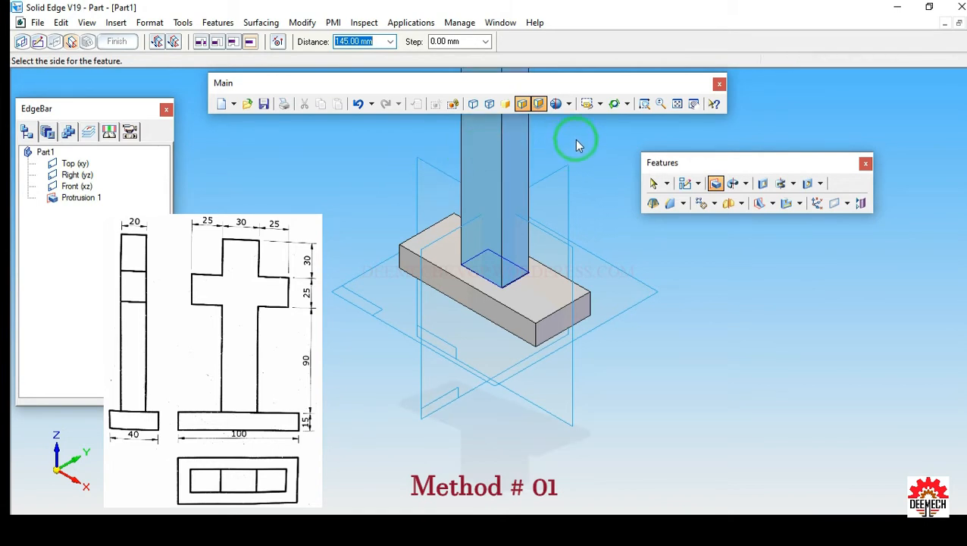
click(600, 143)
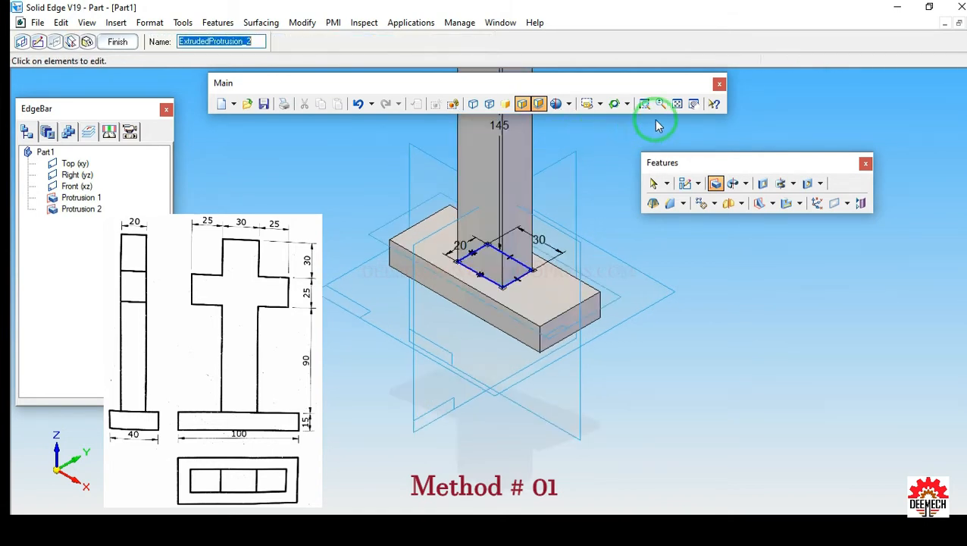
click(116, 42)
click(120, 46)
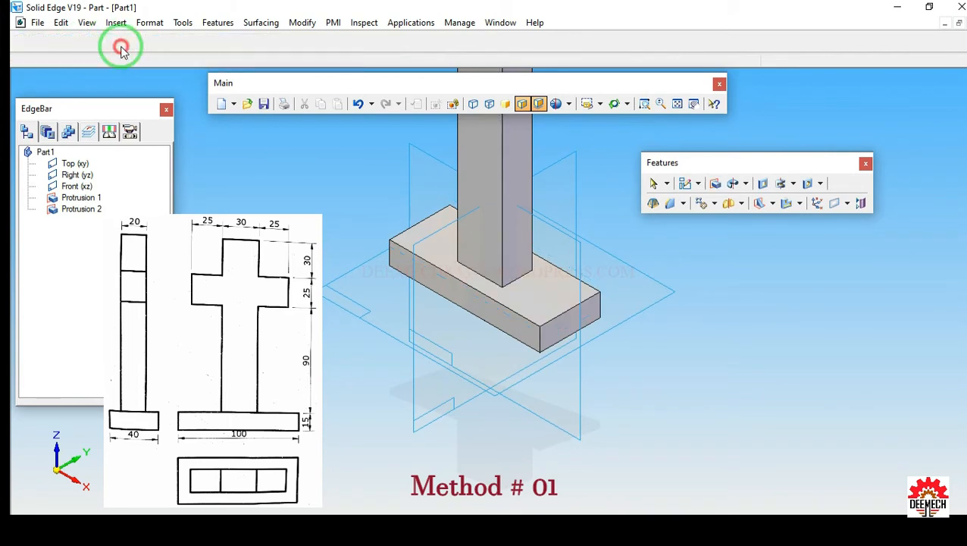
- Start a protrusion sketch on the front (xz) plane and move the floating toolbars clear of the column
click(677, 104)
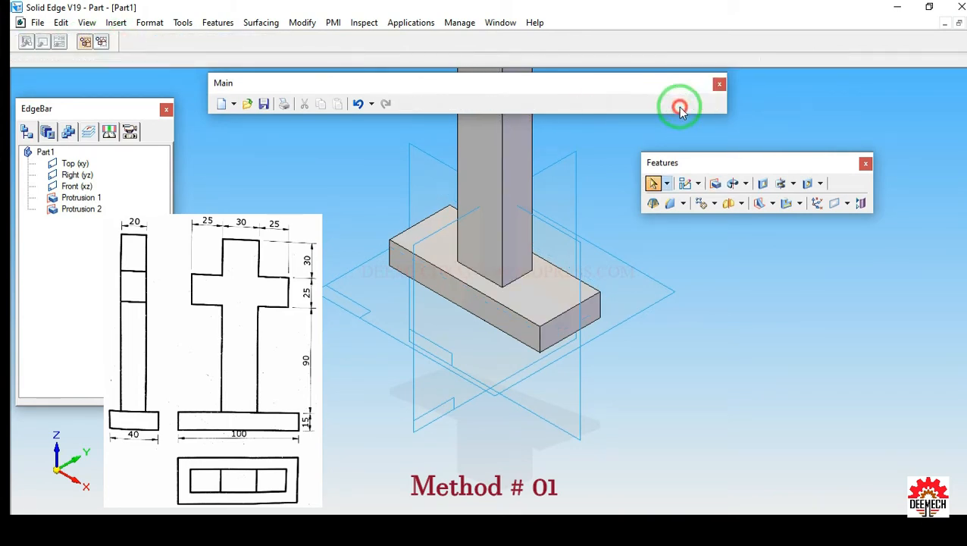
click(391, 144)
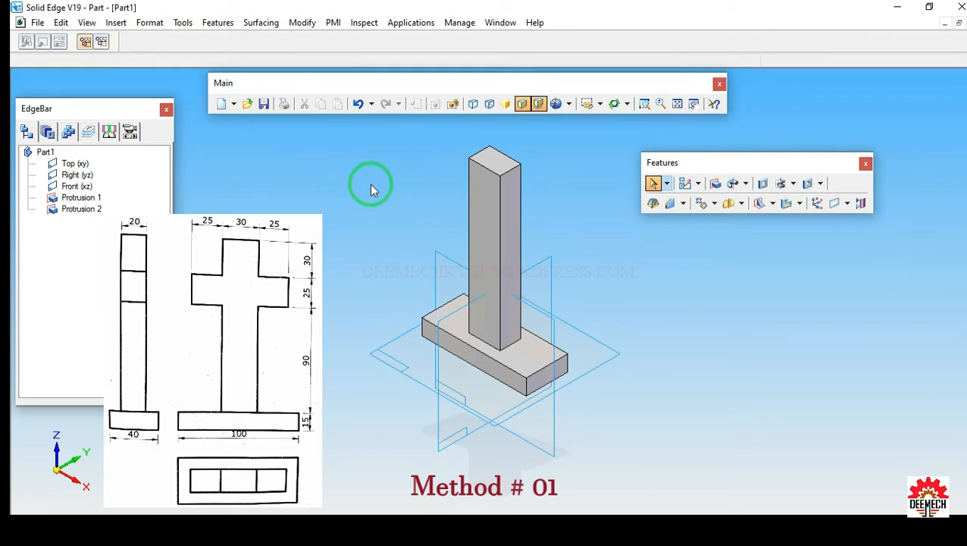
click(715, 185)
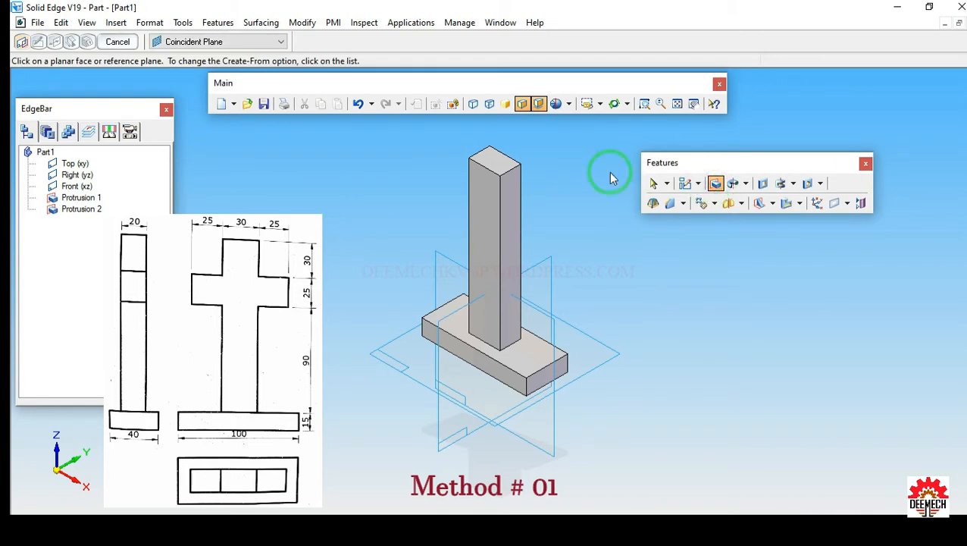
click(436, 258)
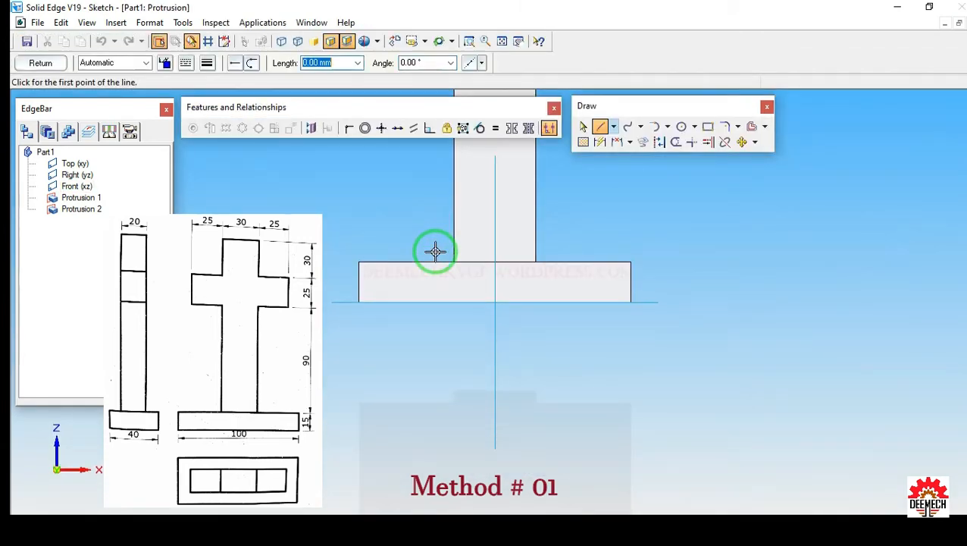
click(504, 44)
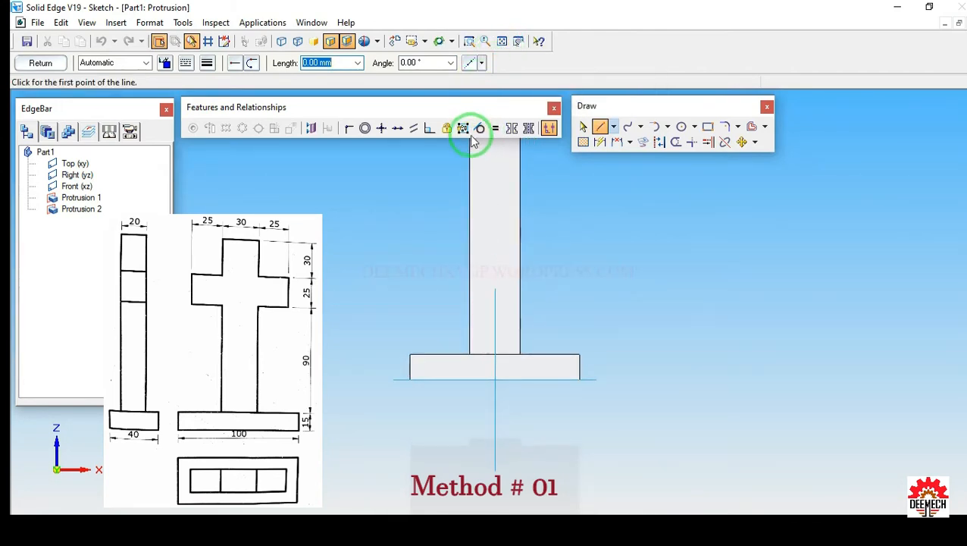
drag(879, 216, 884, 211)
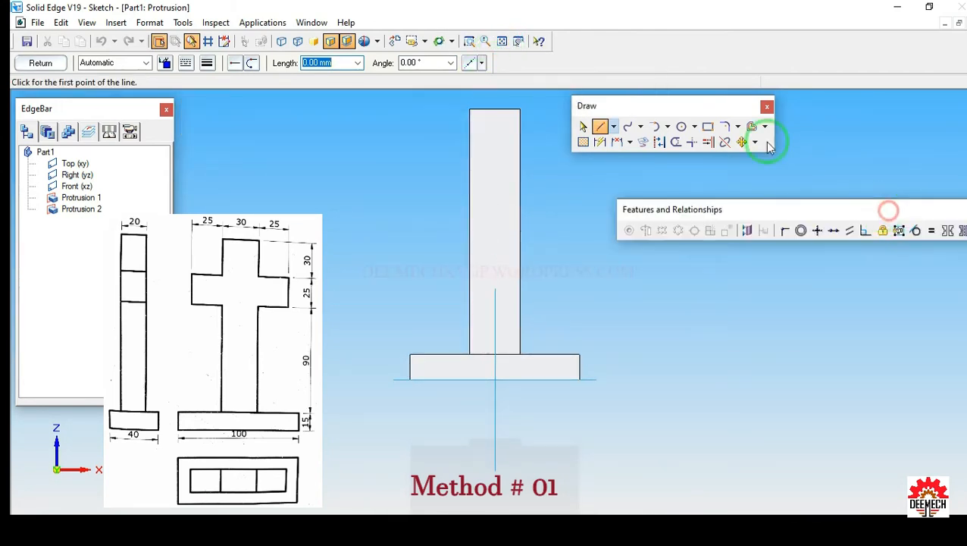
drag(724, 115, 833, 130)
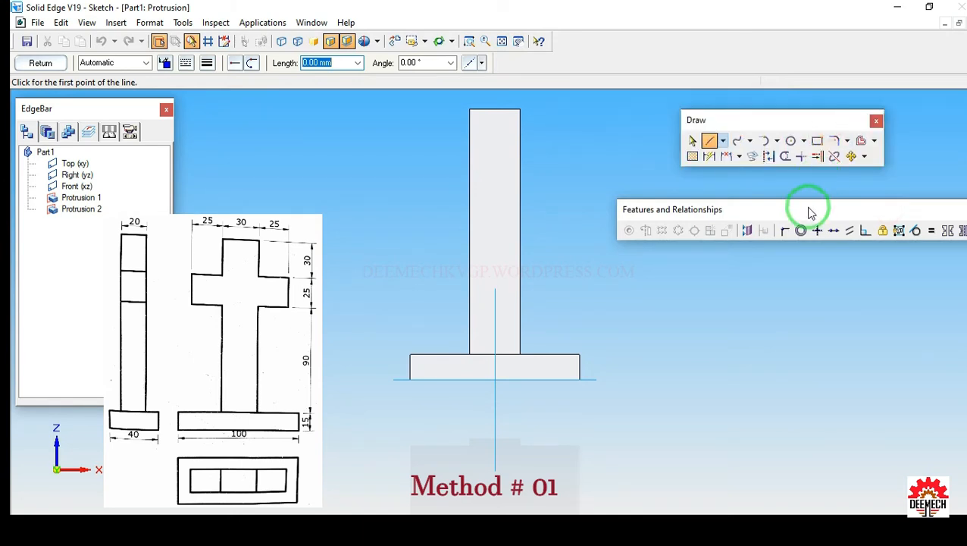
mouse_move(809, 207)
mouse_down()
mouse_move(775, 194)
mouse_move(781, 212)
mouse_up()
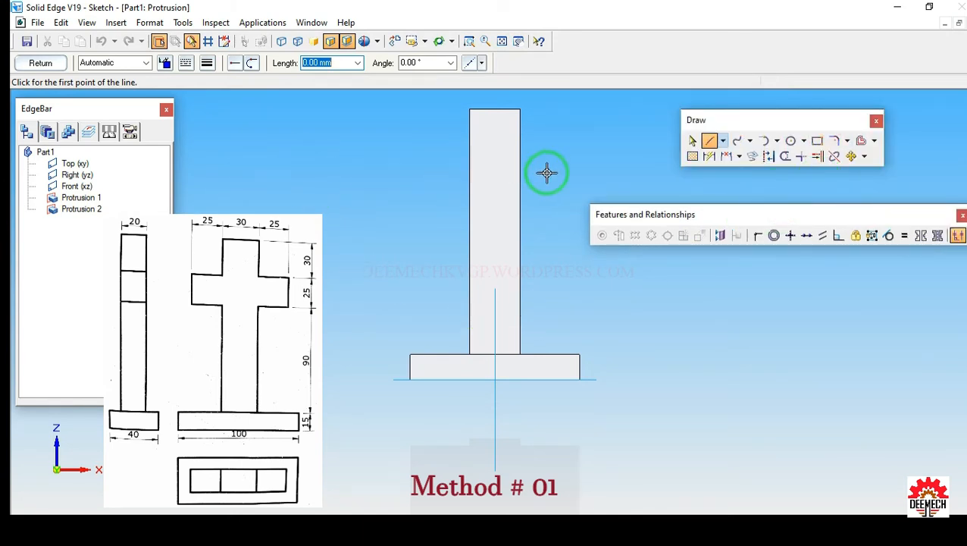
- Draw a rectangle about 29 mm high across the upper column and align its lower edge's midpoint with the vertical reference line
click(827, 147)
drag(420, 137, 558, 186)
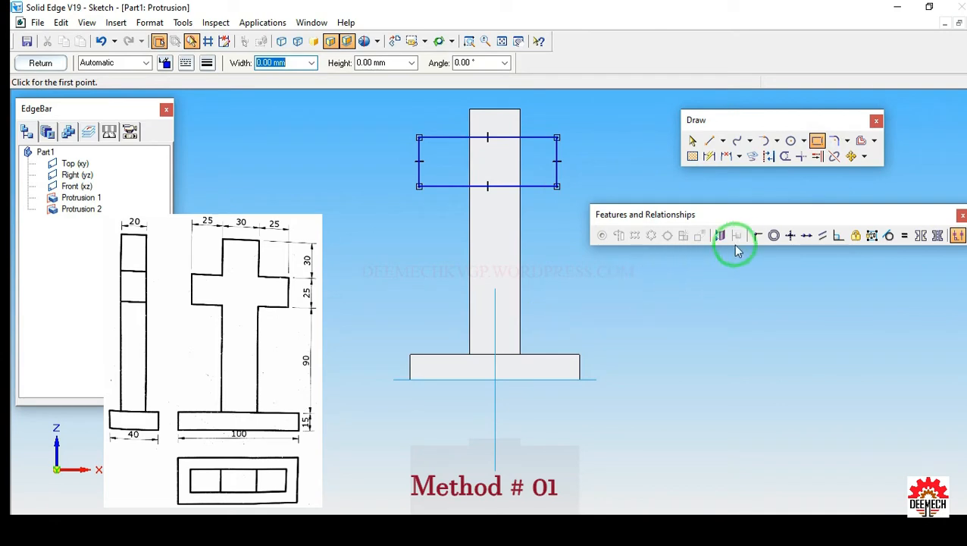
click(757, 235)
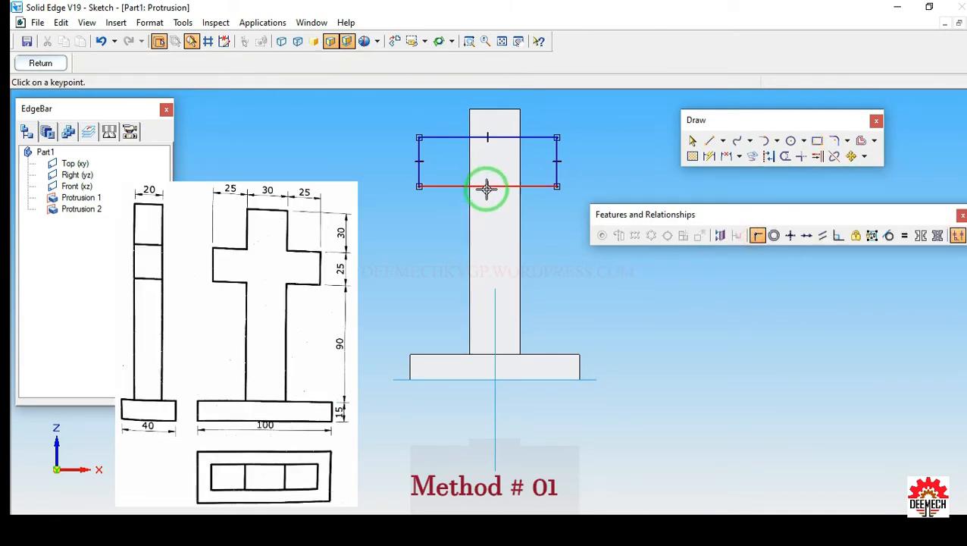
click(488, 186)
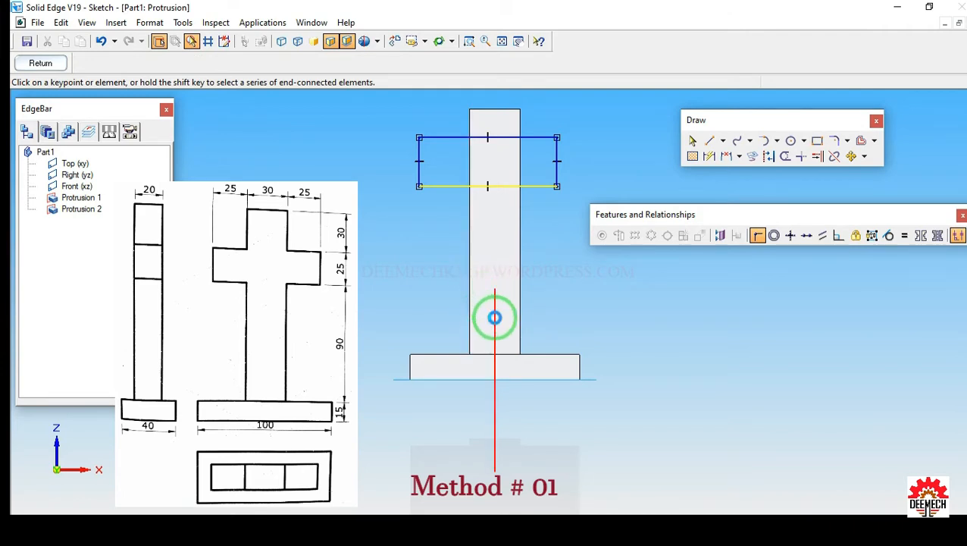
click(497, 318)
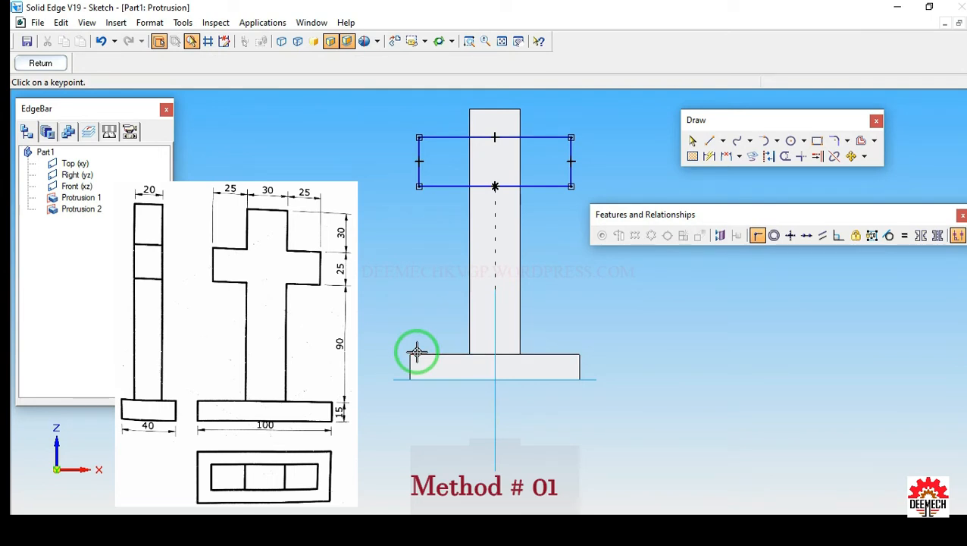
- Dimension the crossbar rectangle's height to 25 mm and its upper edge to 30 mm below the column's top
click(710, 157)
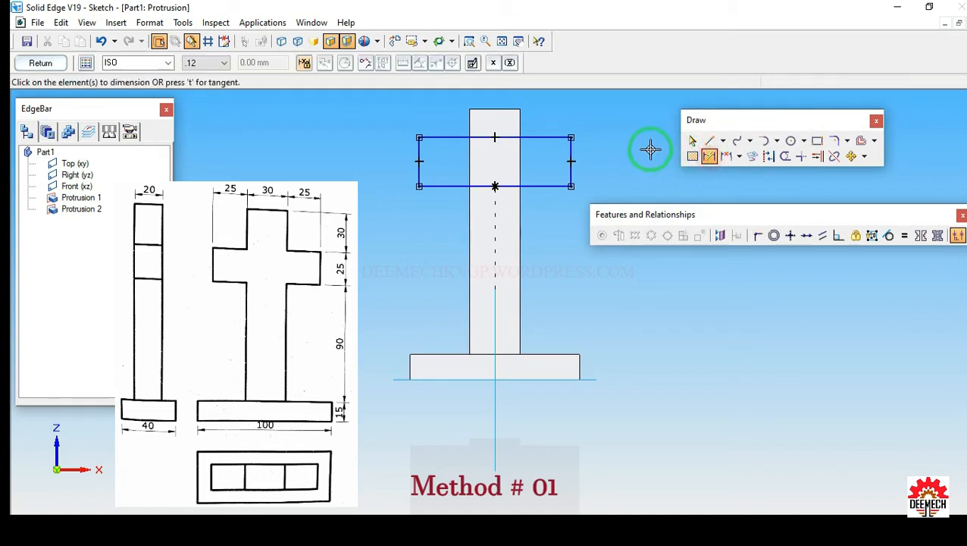
click(572, 154)
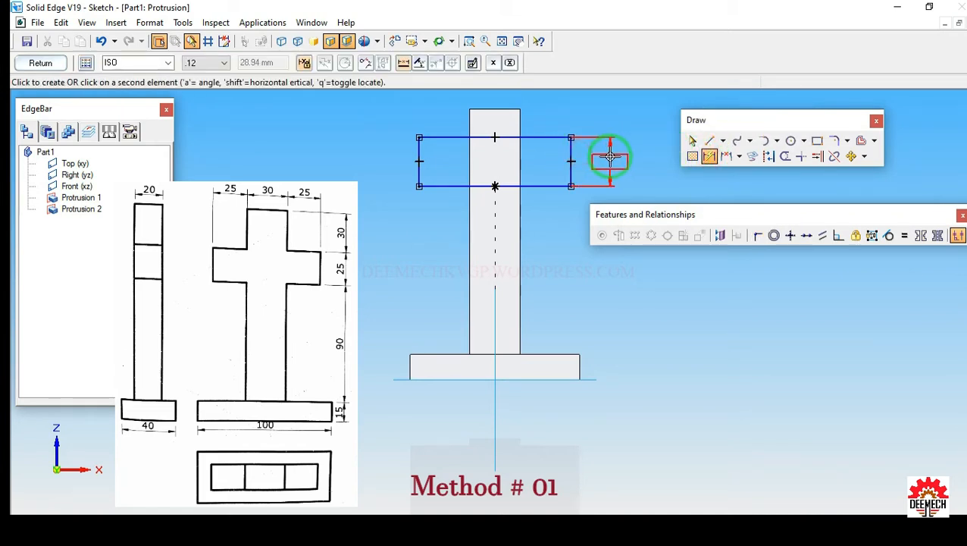
click(611, 157)
key(Return)
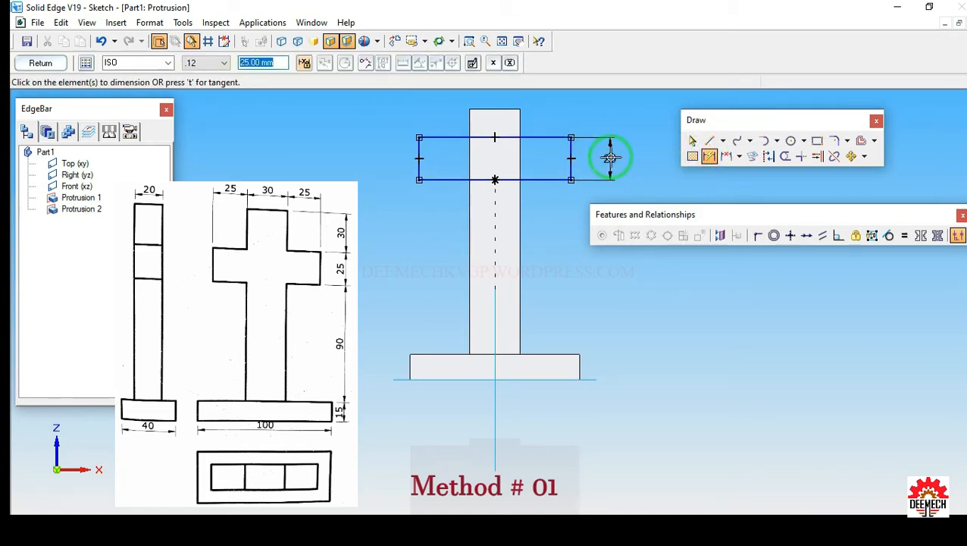
click(541, 137)
click(498, 110)
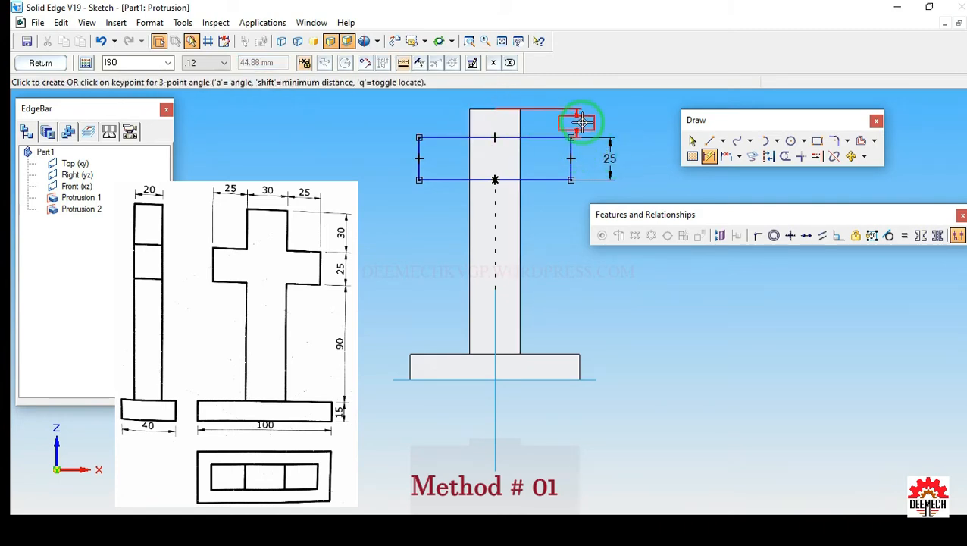
click(611, 119)
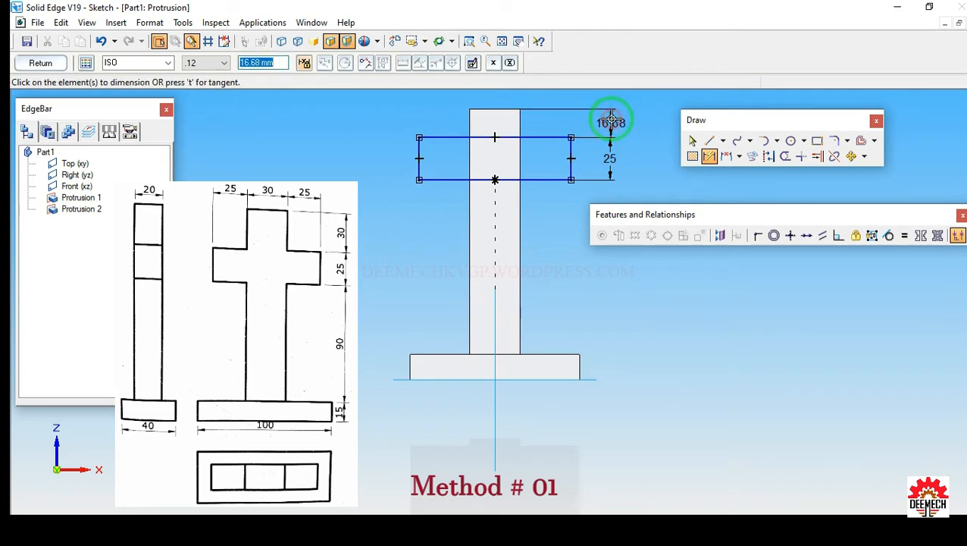
key(Return)
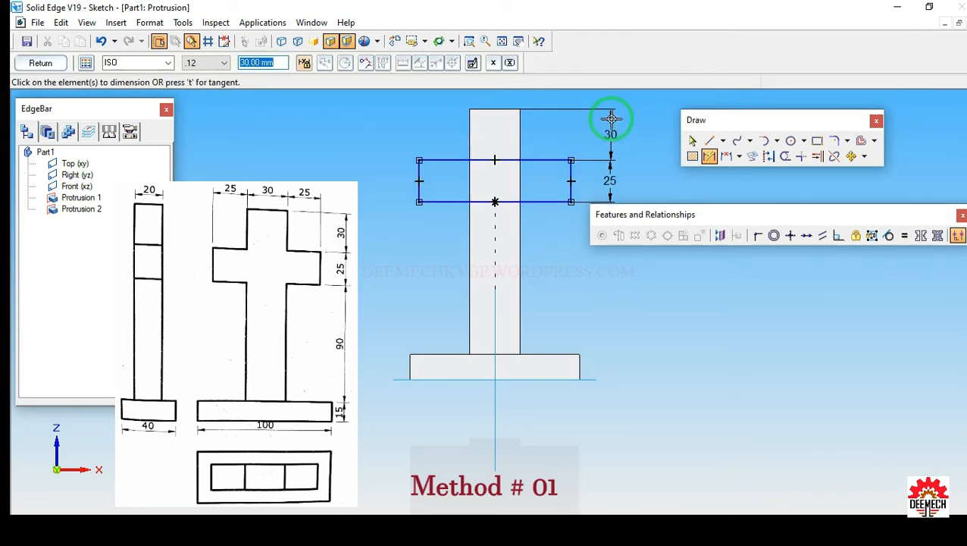
- Set the crossbar's overhang beyond the column's right edge to 25 mm and dimension the overhang beyond its left edge
click(522, 135)
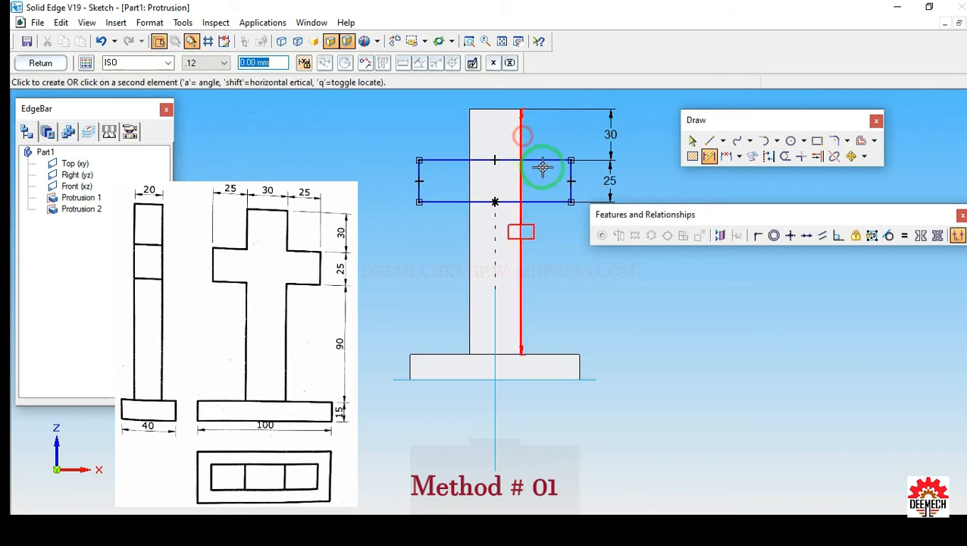
click(572, 177)
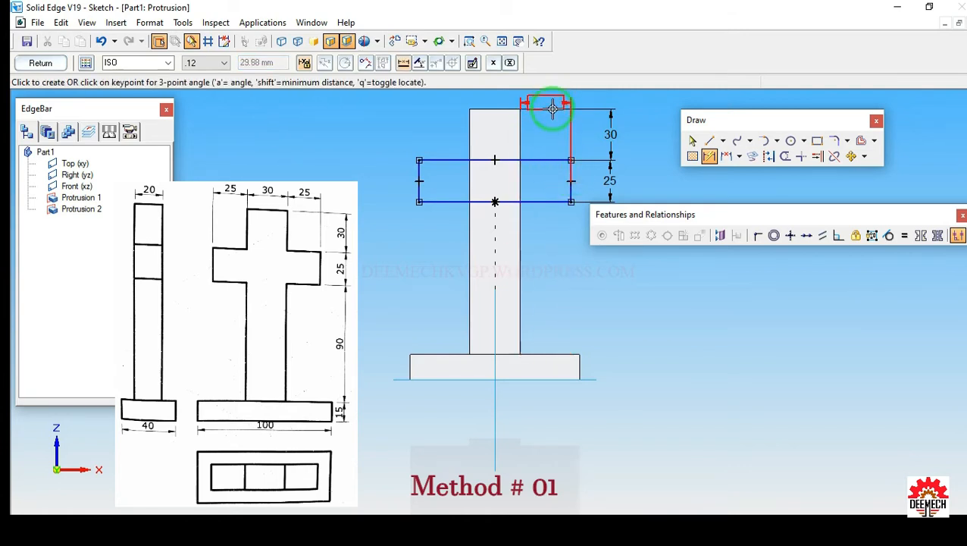
click(554, 130)
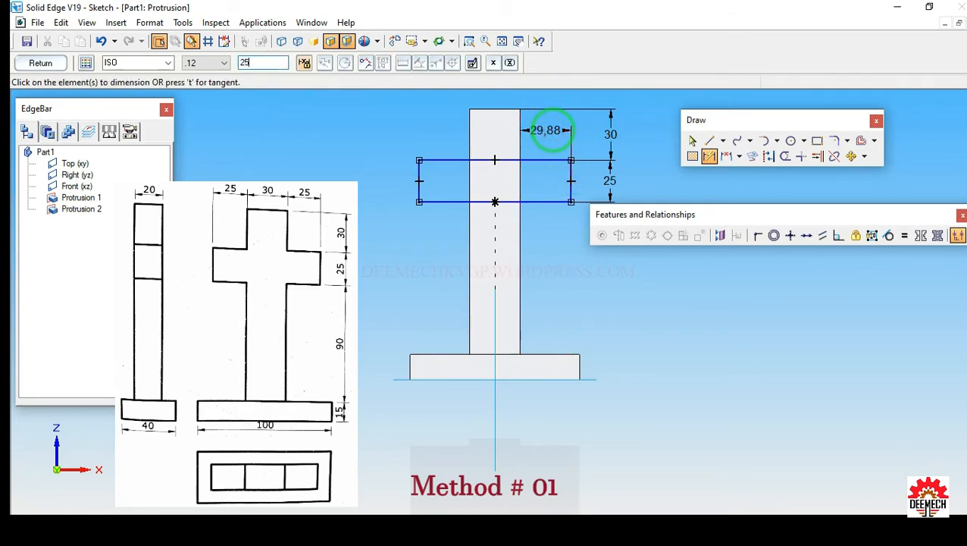
text(25)
key(Return)
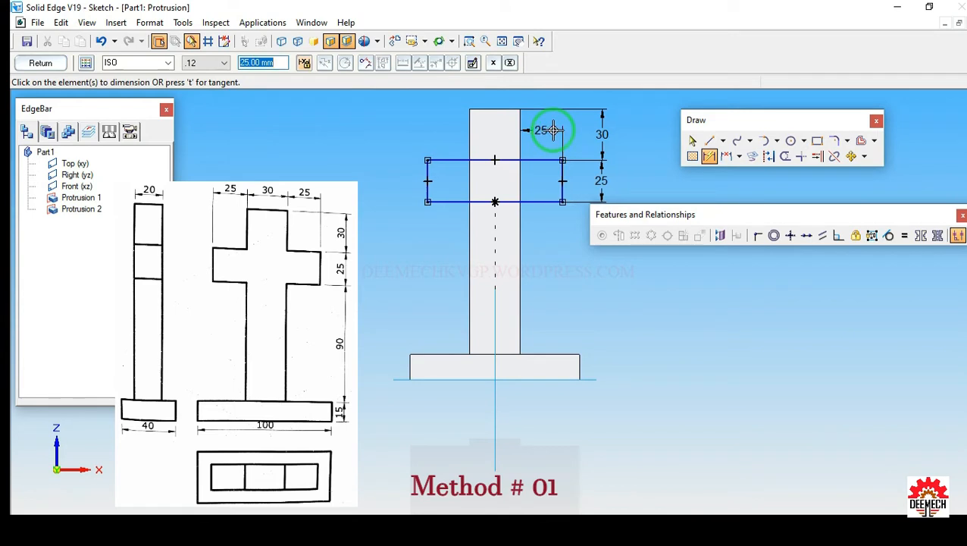
click(468, 176)
click(428, 177)
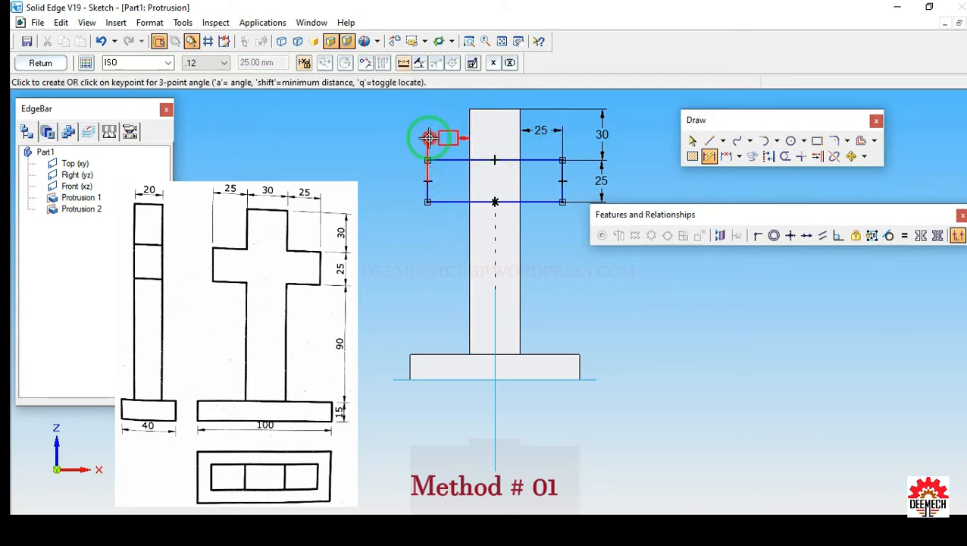
click(428, 137)
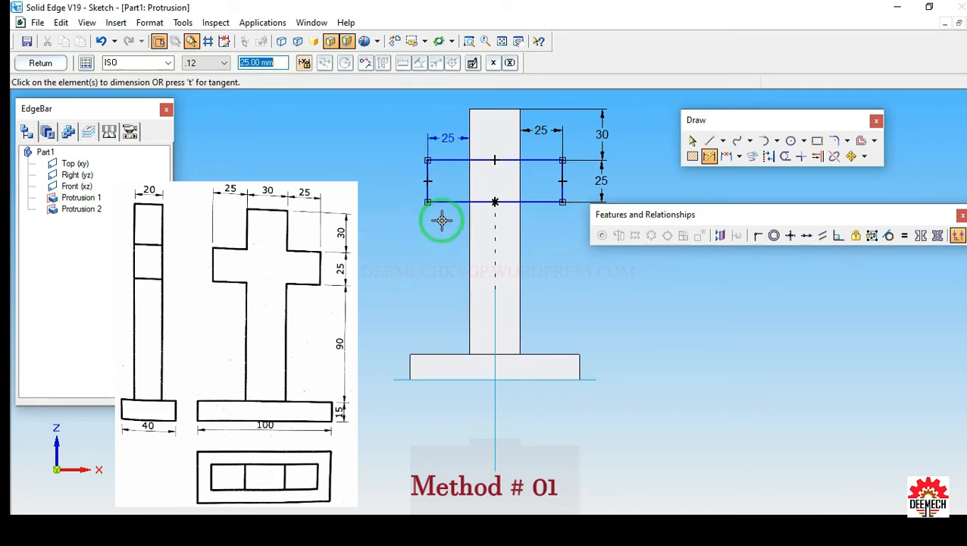
- Extrude the crossbar profile symmetrically about the sketch plane to a total depth of 20 mm and finish the protrusion
click(42, 62)
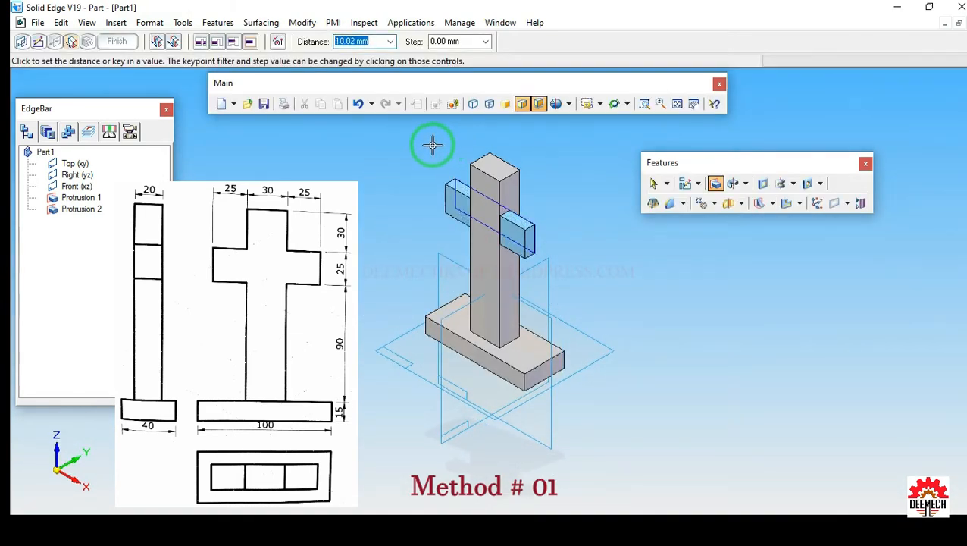
click(175, 44)
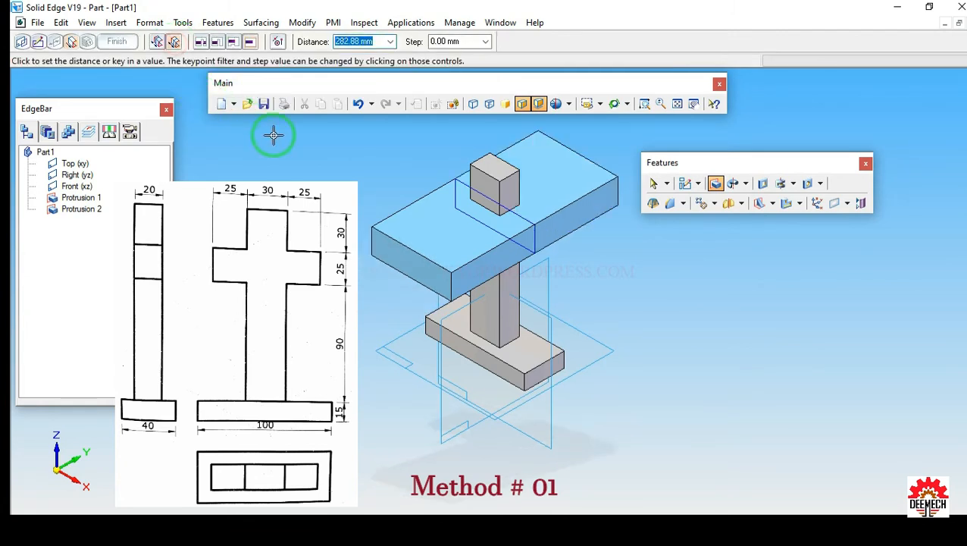
text(0)
key(Return)
click(363, 142)
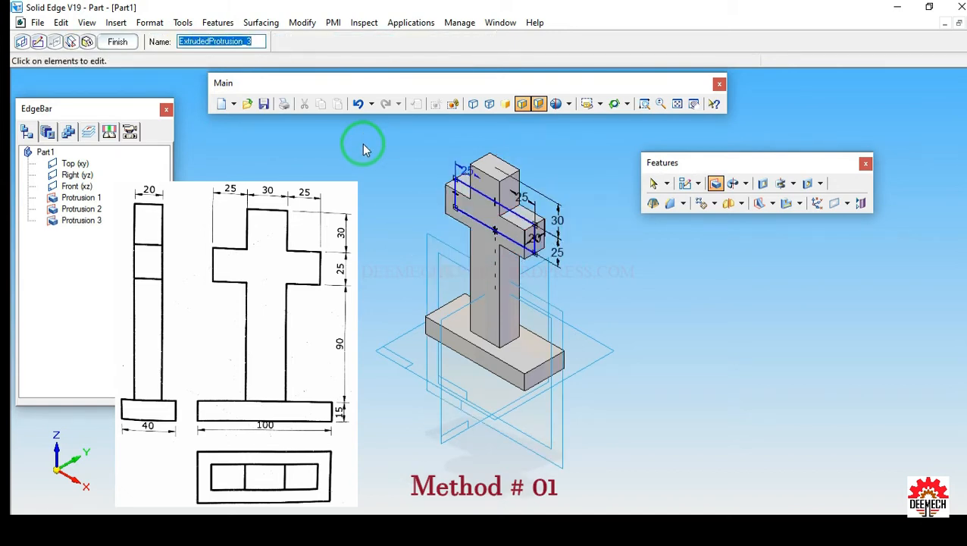
click(117, 41)
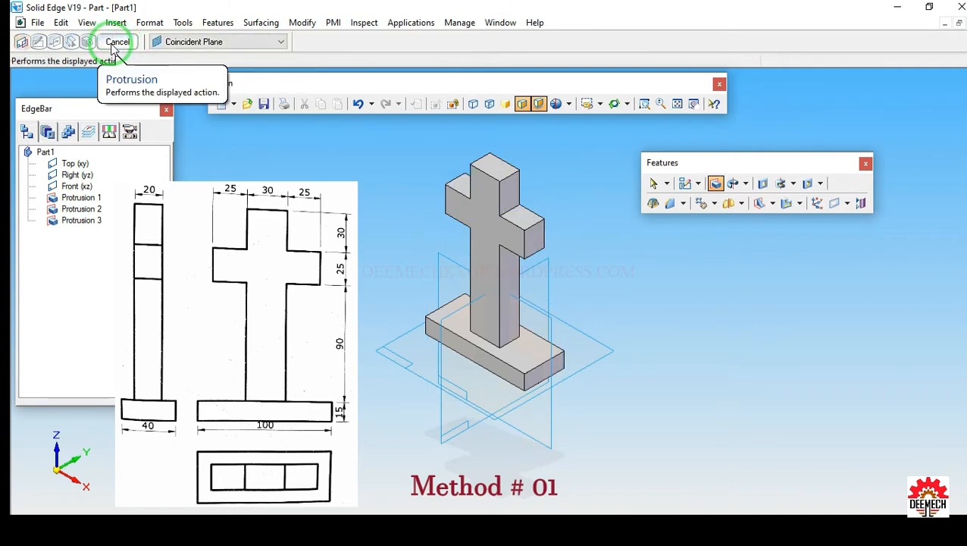
click(119, 42)
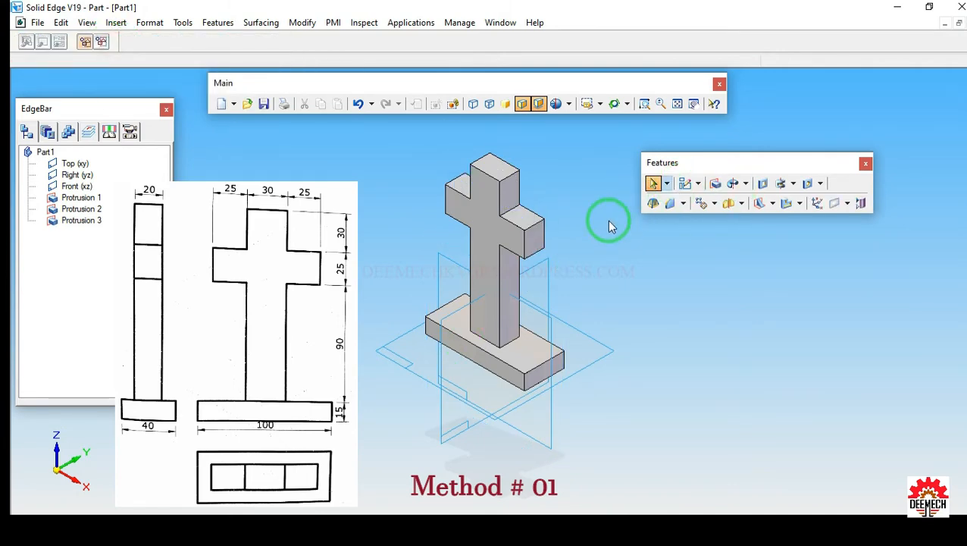
- Examine the completed cross monument from several orbited angles and in the isometric and front views
scroll(606, 221, up, 2)
middle_drag(622, 341, 645, 451)
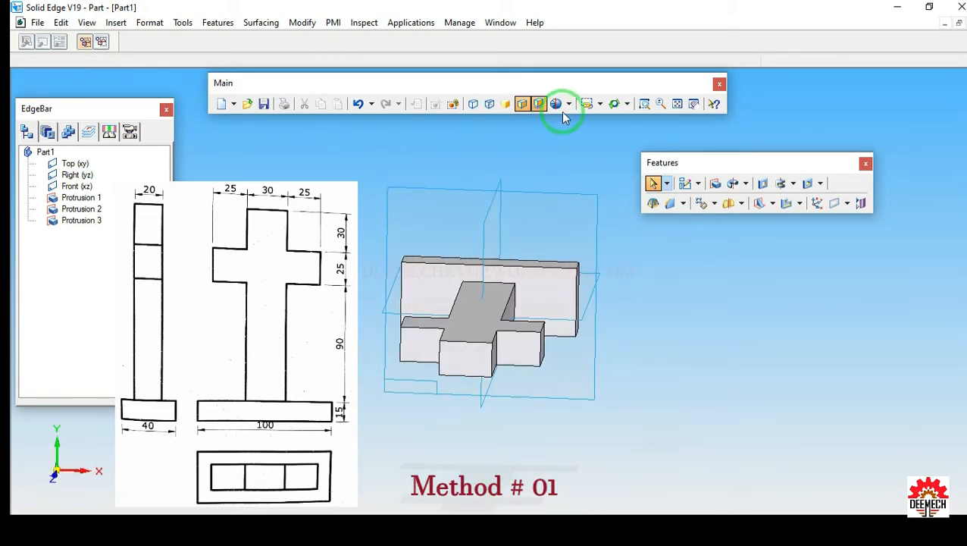
click(588, 103)
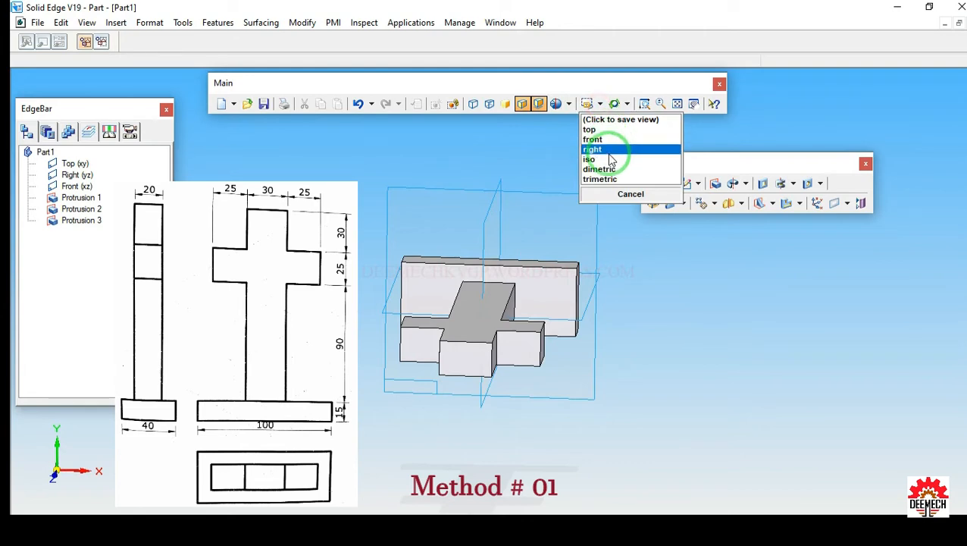
click(611, 159)
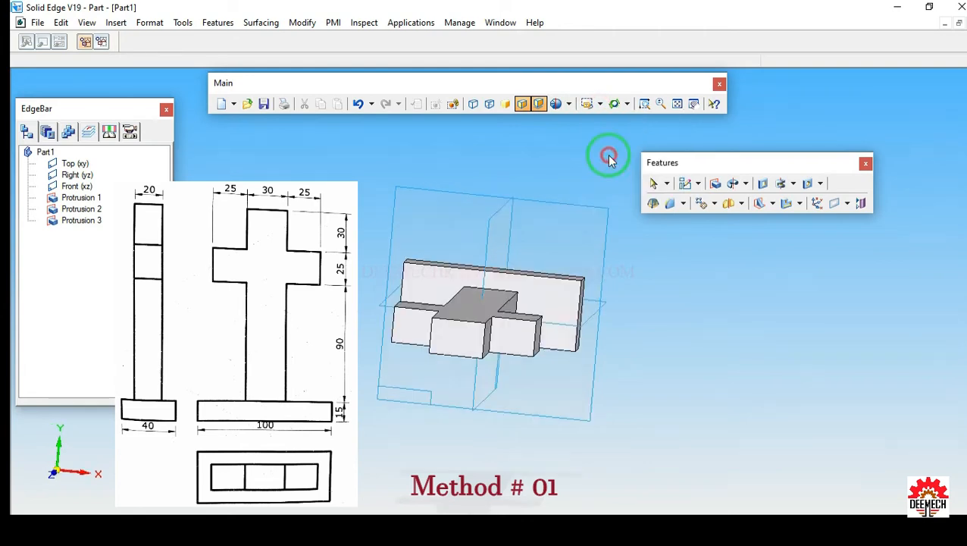
click(677, 104)
click(588, 103)
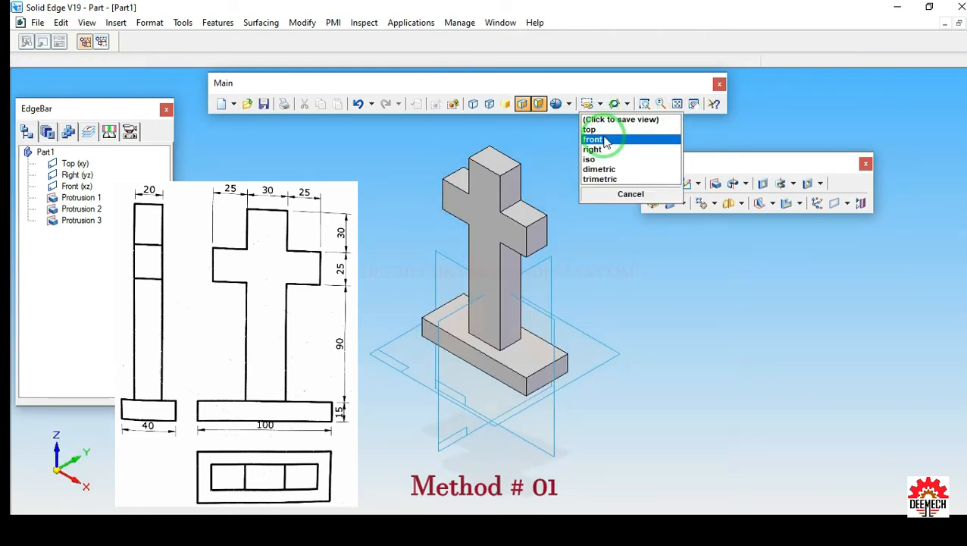
click(606, 141)
click(676, 106)
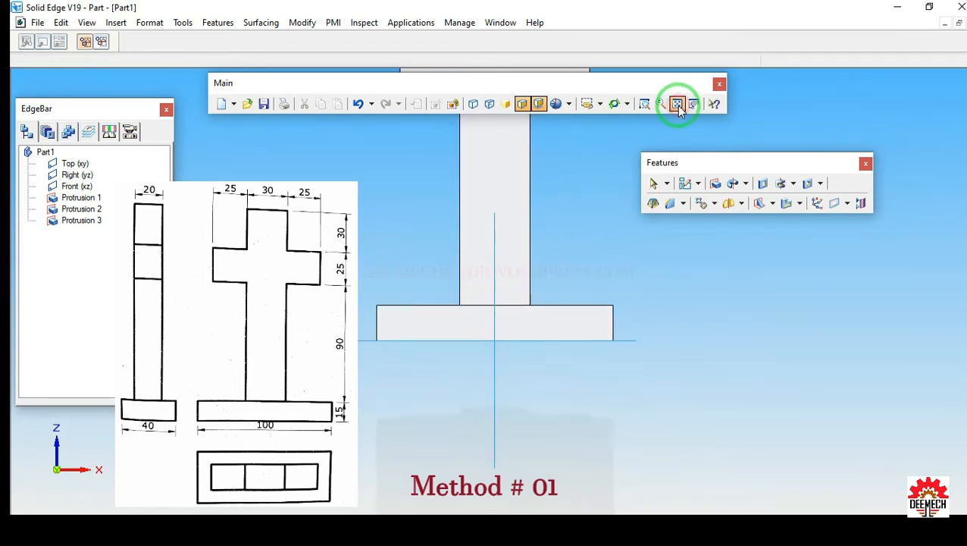
click(777, 302)
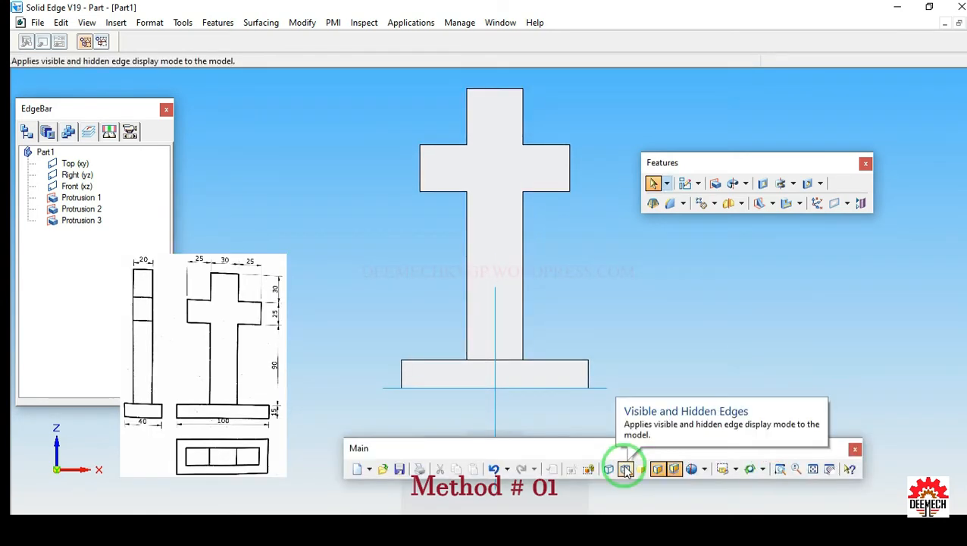
- Show the model with visible and hidden edges and compare its front and top views with the drawing
click(627, 470)
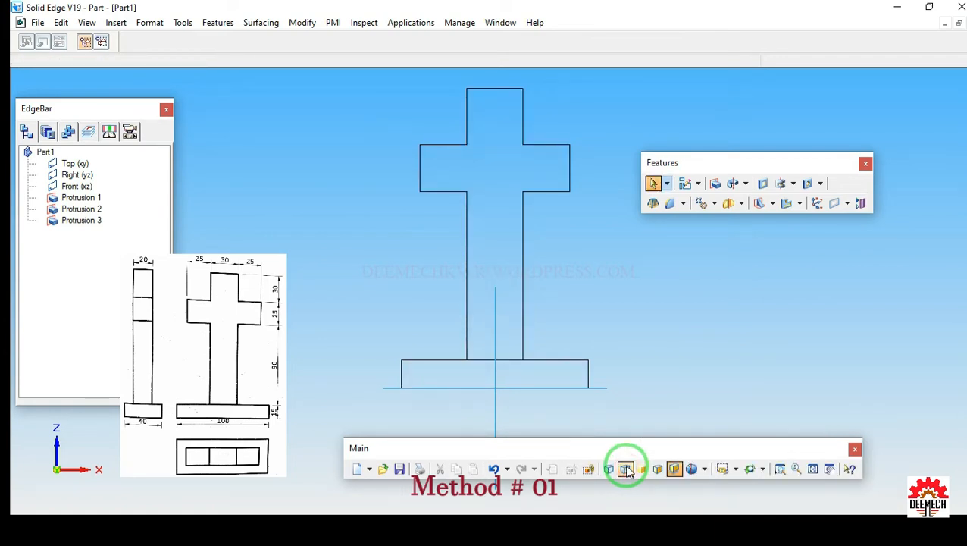
click(542, 377)
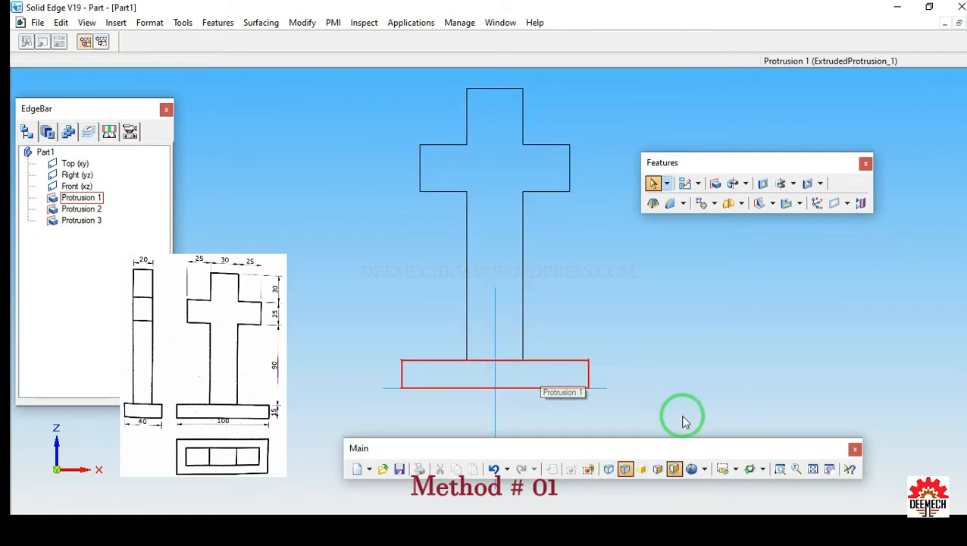
click(737, 476)
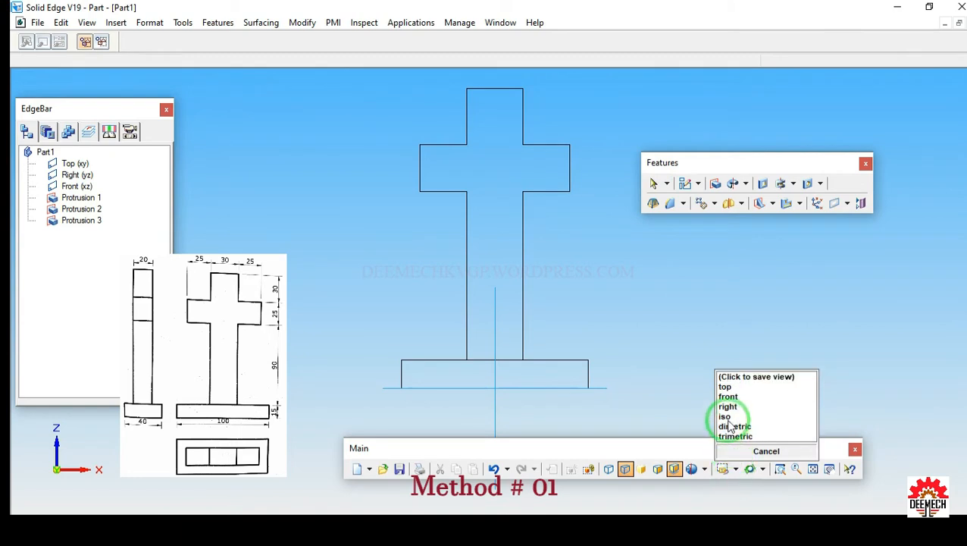
click(732, 391)
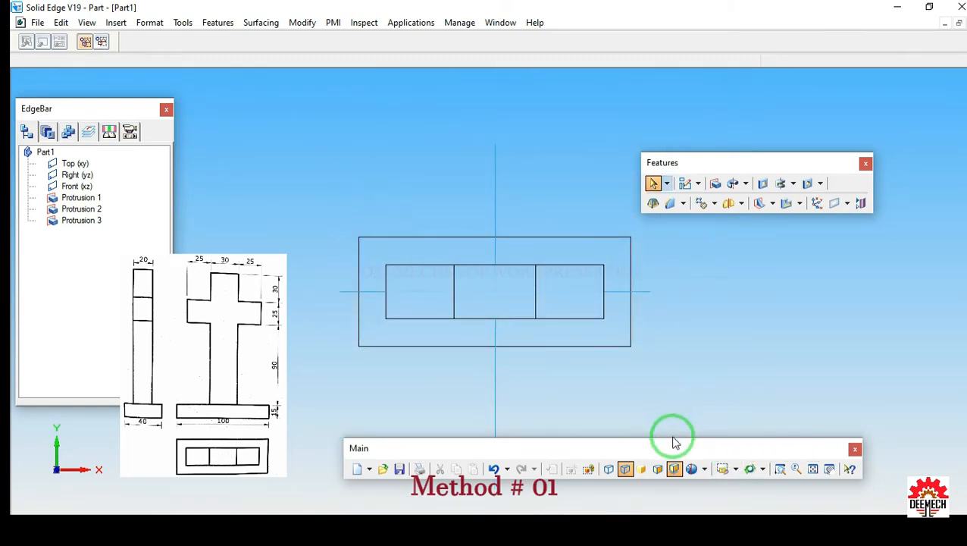
- Examine the edge display in isometric view and from above, and return to a fitted isometric view shaded with visible edges
click(732, 469)
click(726, 418)
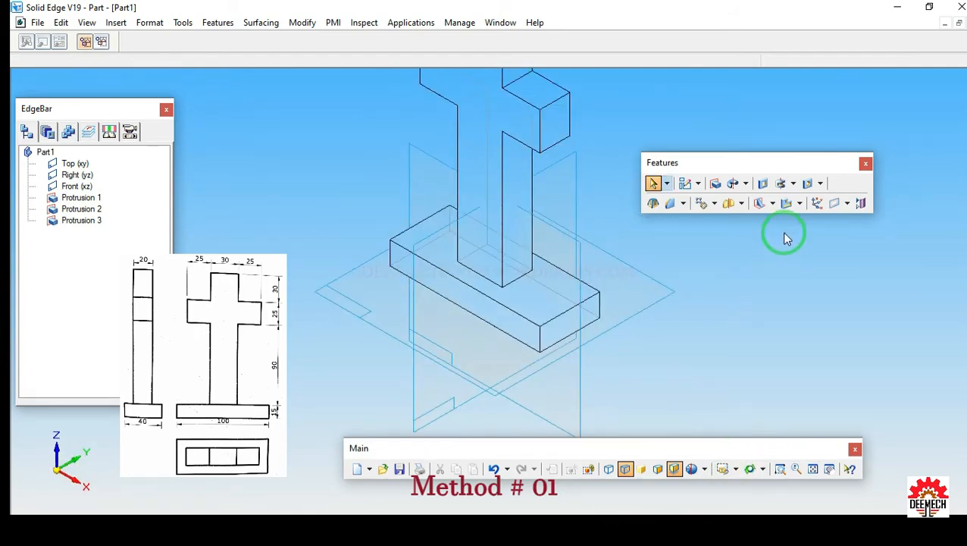
click(812, 469)
middle_drag(696, 376, 677, 472)
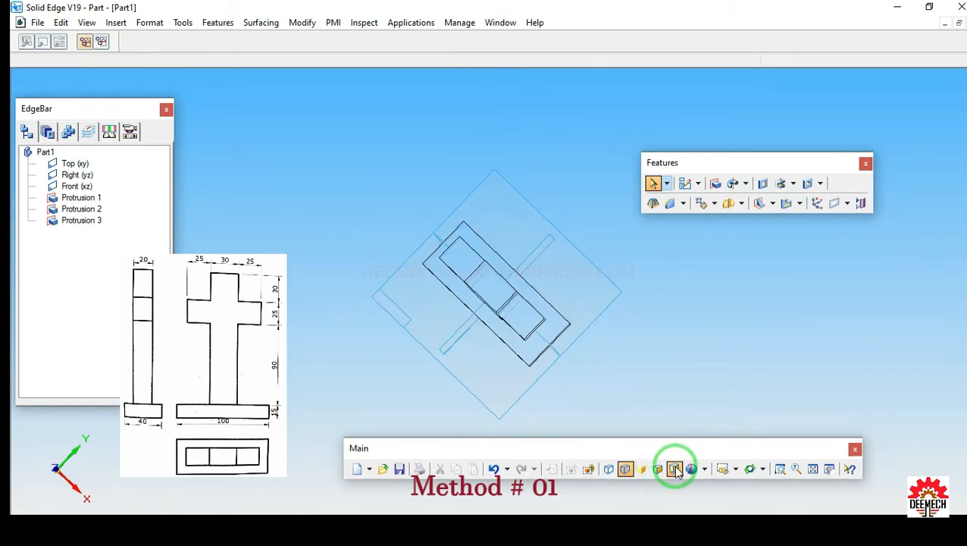
click(750, 469)
click(728, 417)
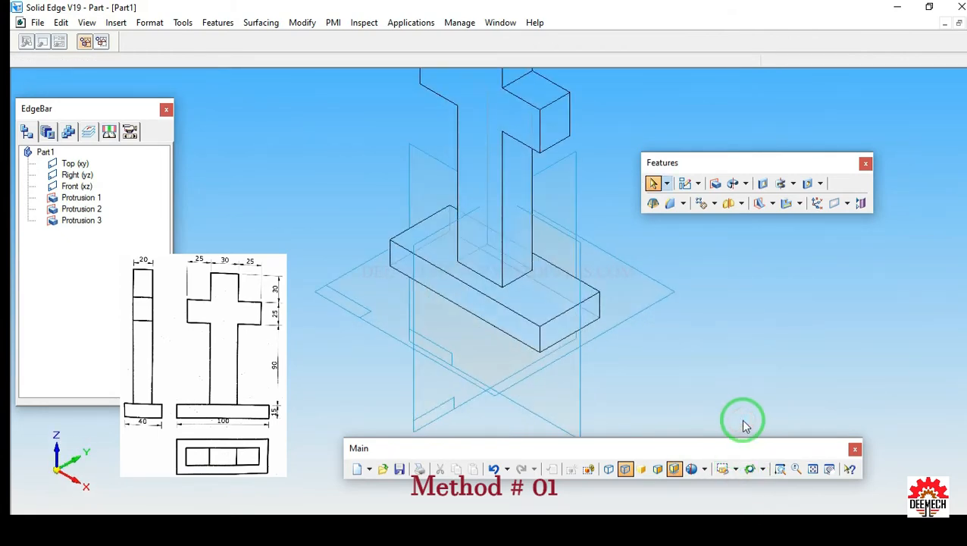
click(659, 470)
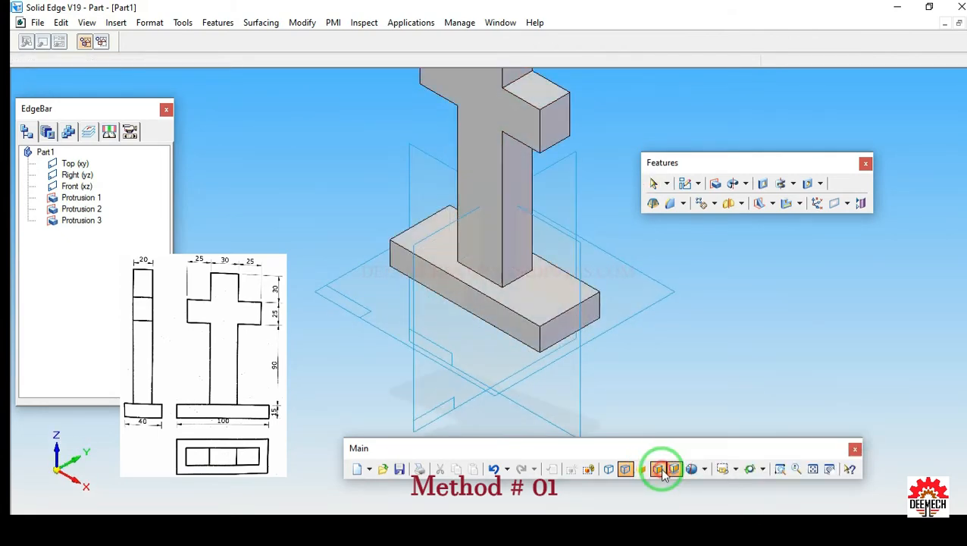
click(812, 470)
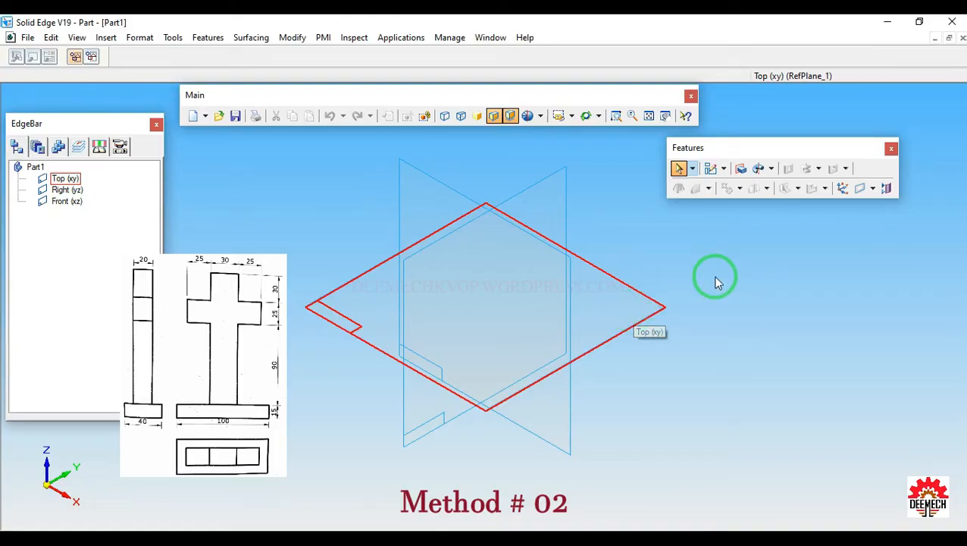
- Start a protrusion sketch on the front (xz) plane and draw a wide rectangle just above the horizontal reference line
click(741, 168)
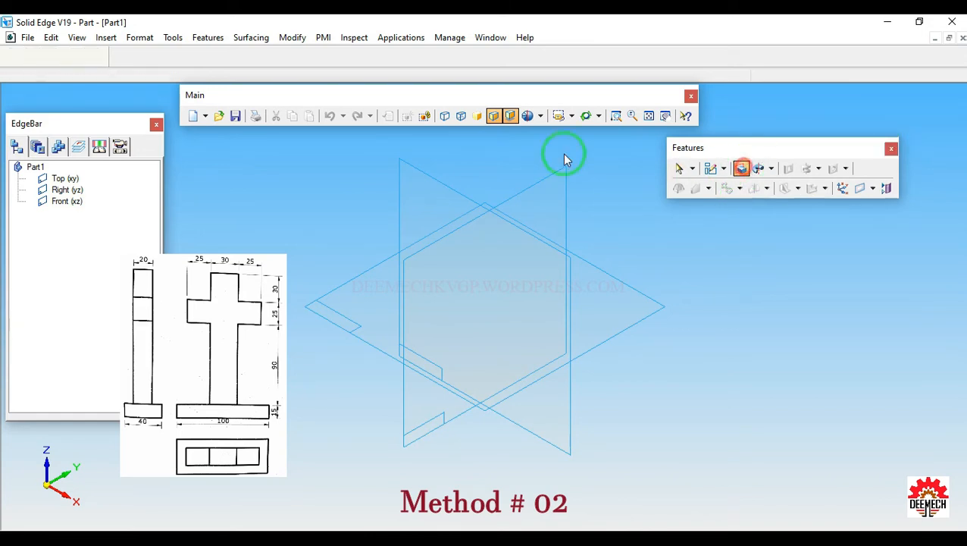
click(407, 182)
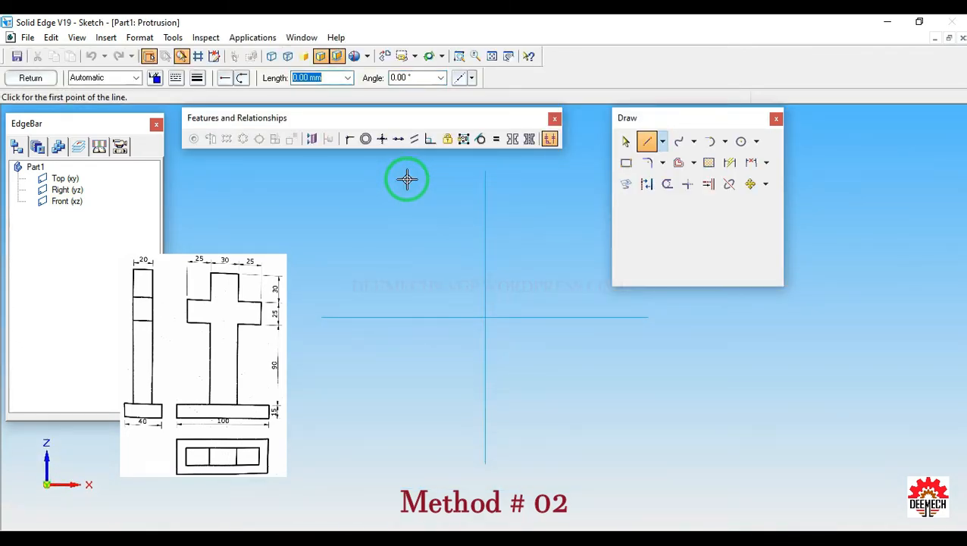
key(Escape)
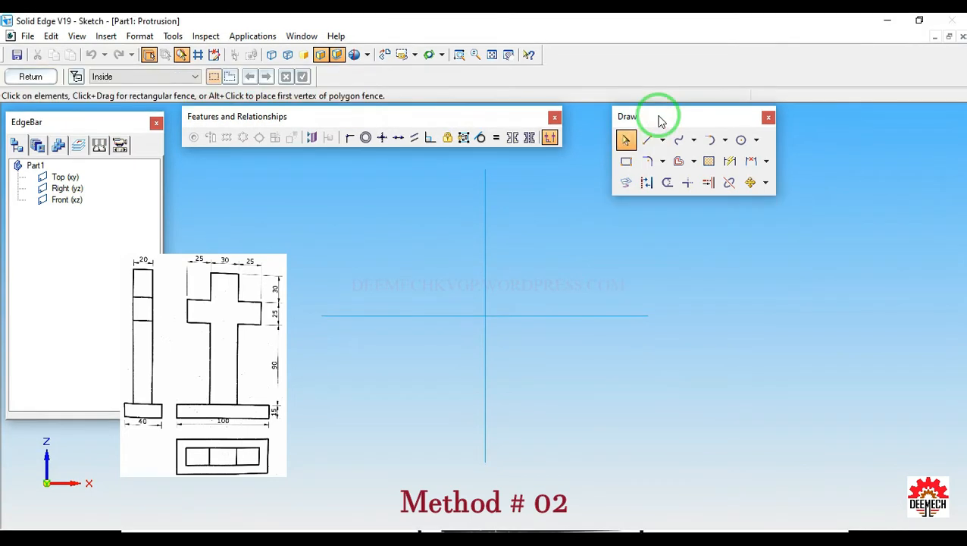
click(627, 163)
drag(412, 259, 602, 306)
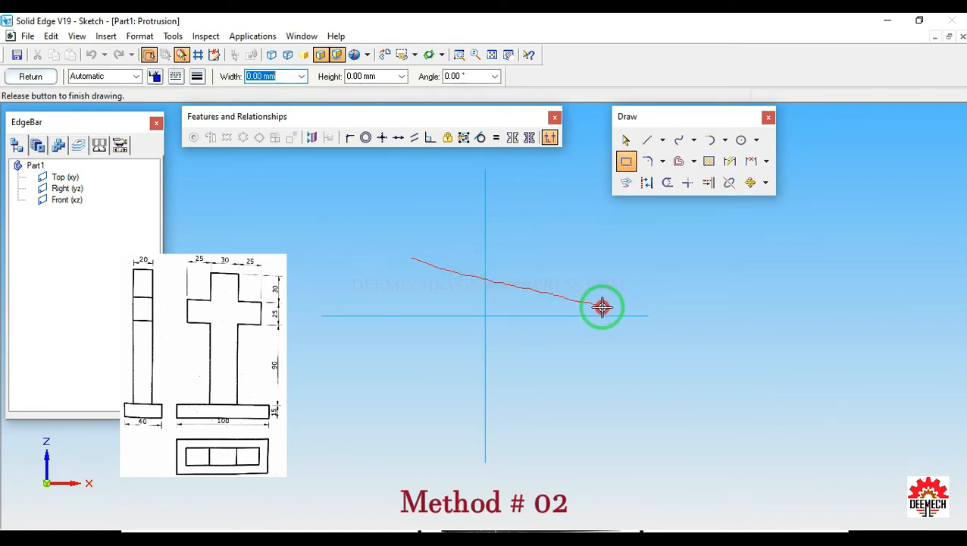
drag(602, 306, 602, 306)
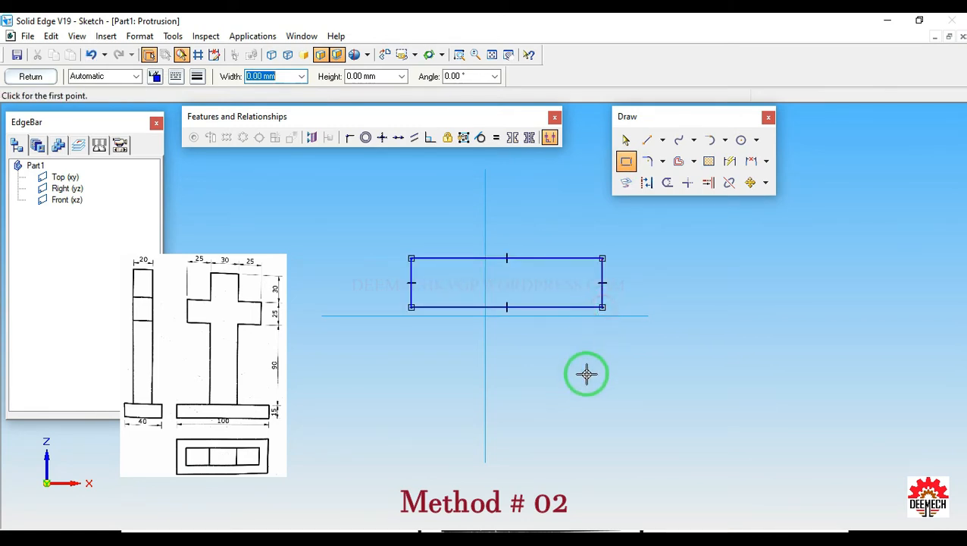
- Connect the rectangle's upper edge midpoint to the vertical reference line and make its lower edge collinear with the horizontal reference line
click(348, 139)
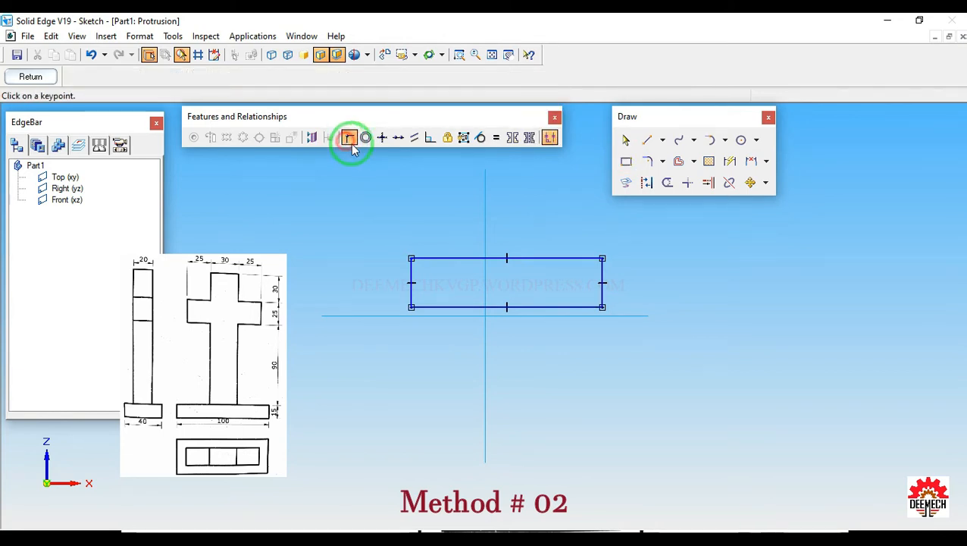
click(506, 258)
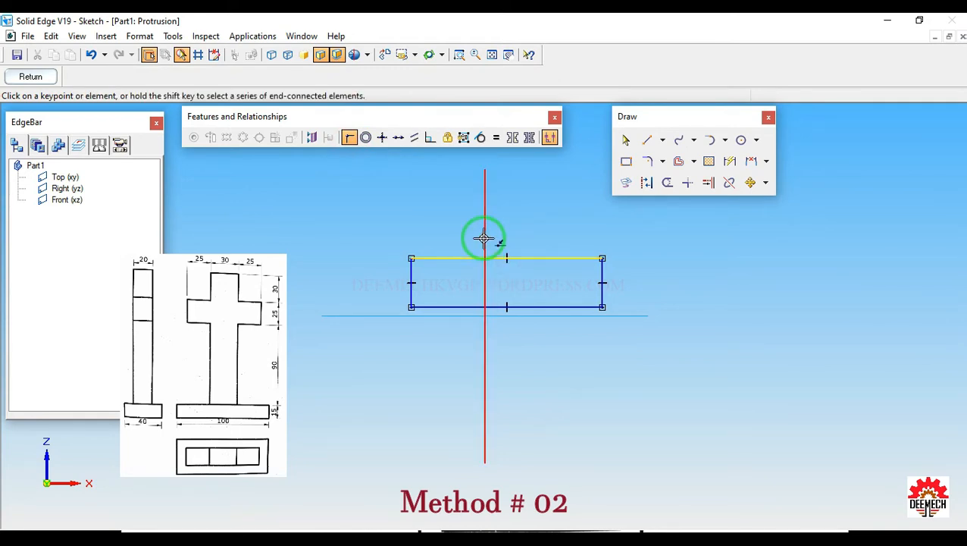
click(485, 239)
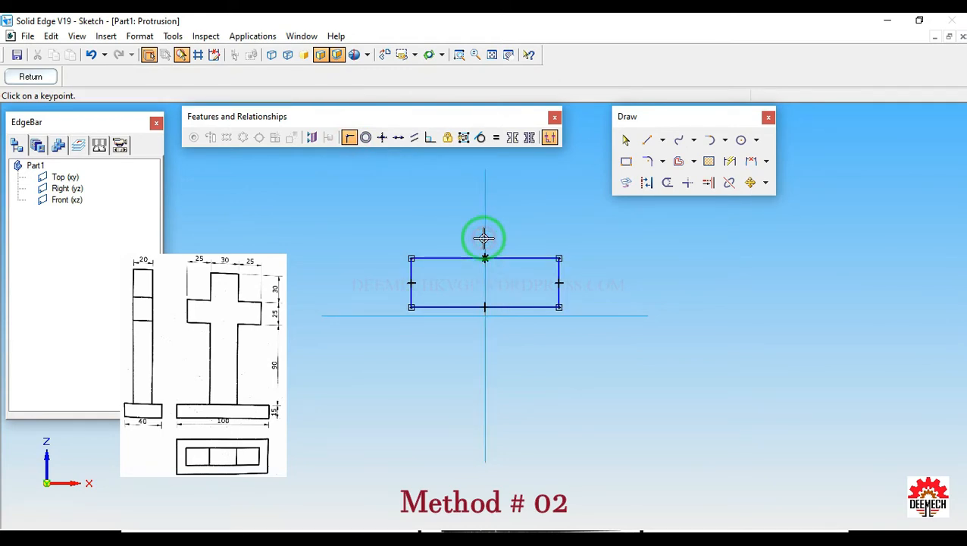
click(399, 137)
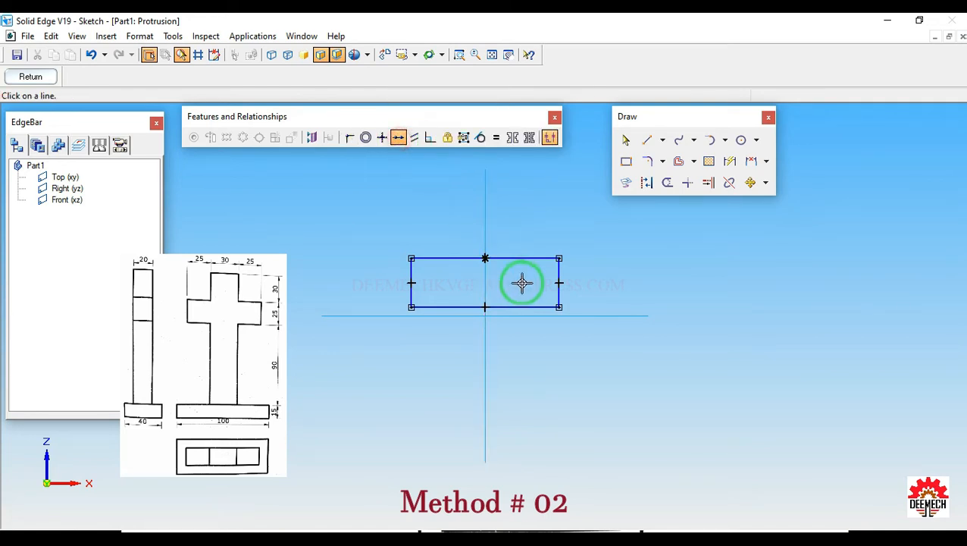
click(520, 307)
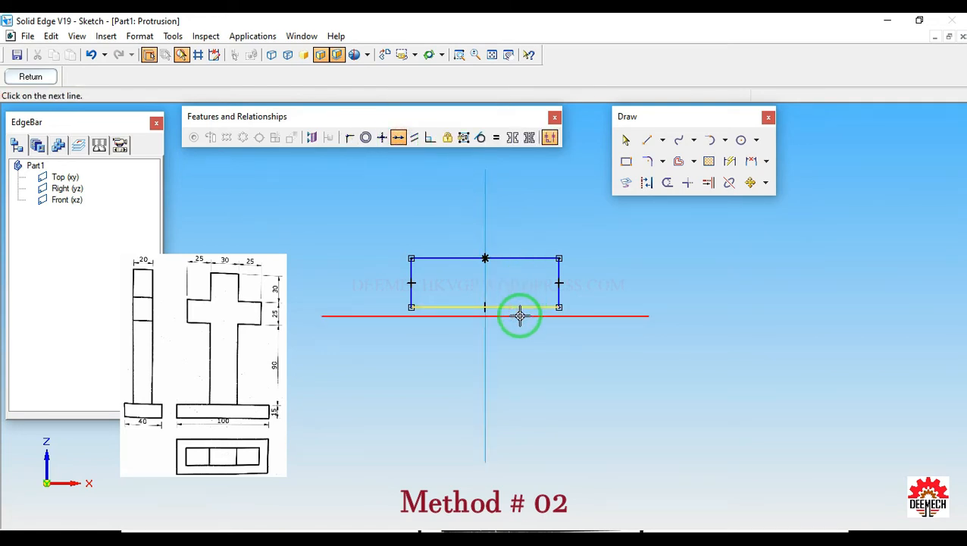
click(521, 316)
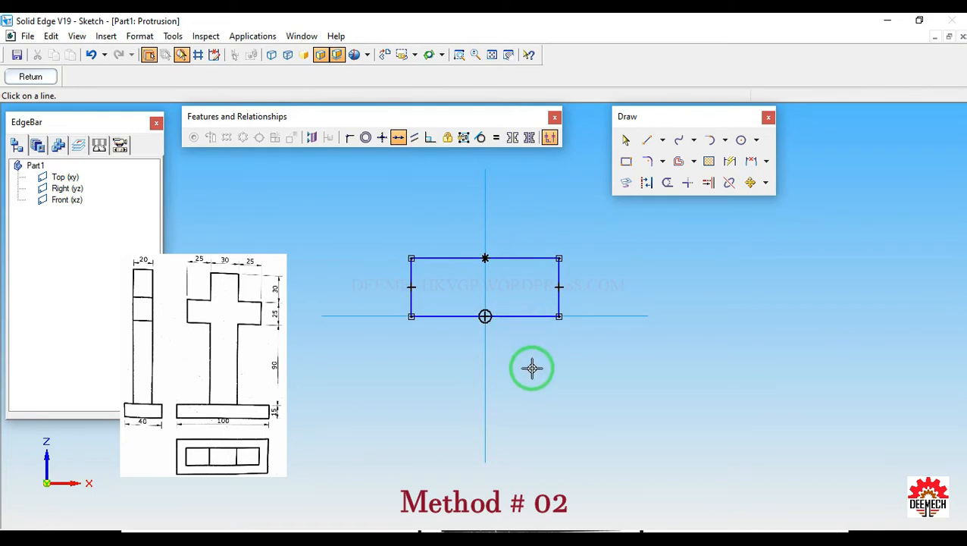
- Dimension the base rectangle in the sketch with a height of 15 mm and a width of 100 mm
click(730, 163)
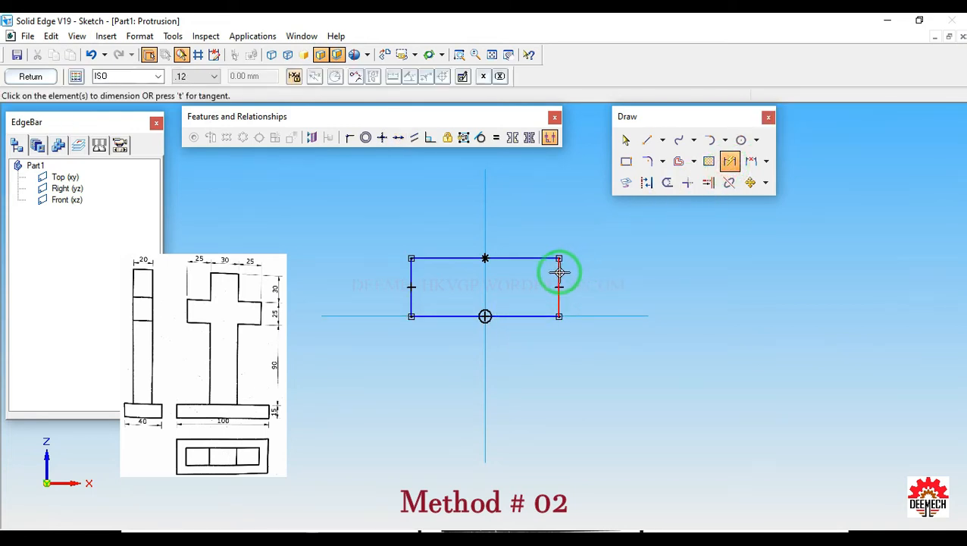
click(559, 273)
click(602, 275)
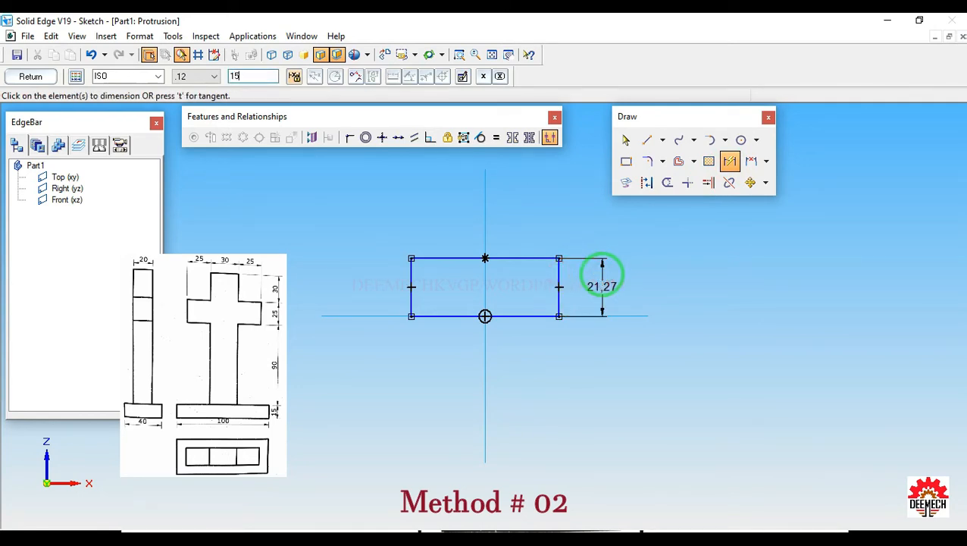
key(Return)
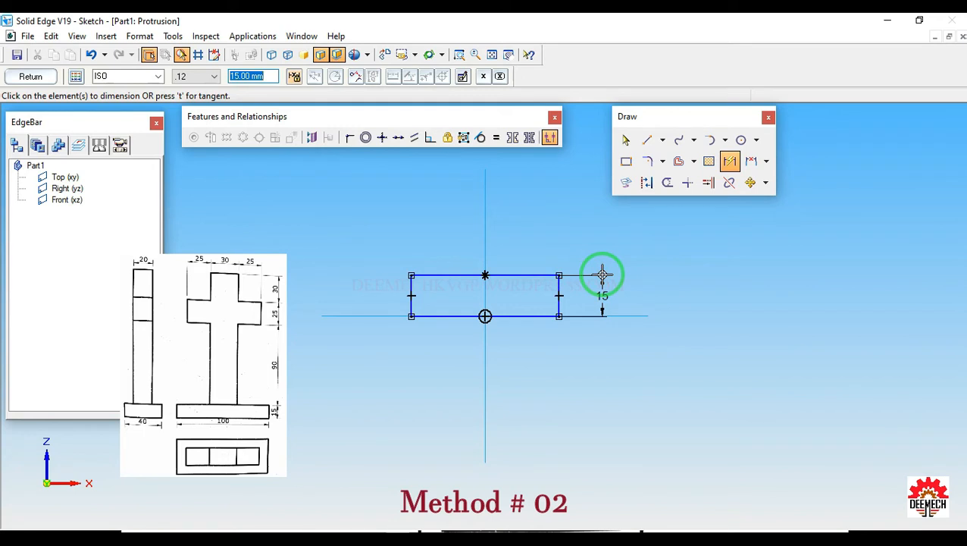
click(520, 316)
click(519, 335)
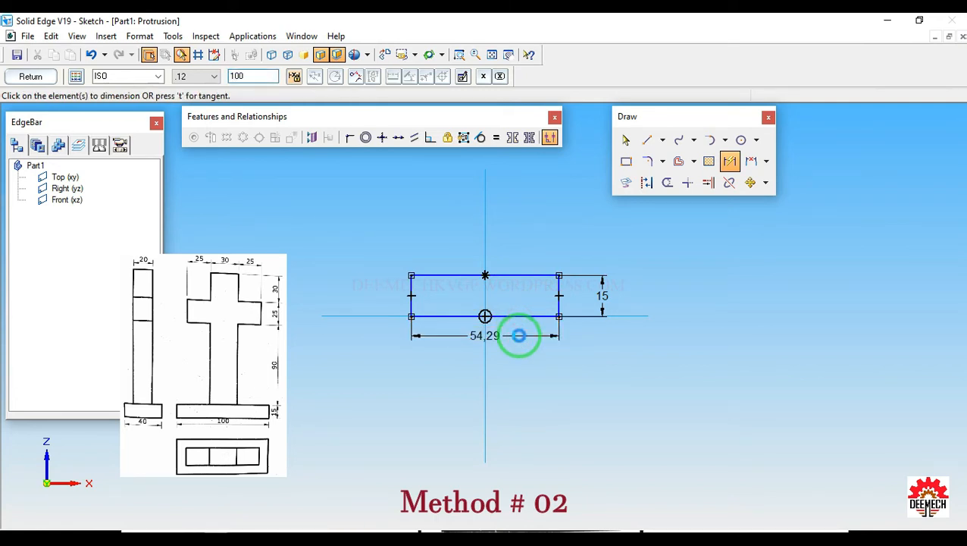
text(100)
key(Return)
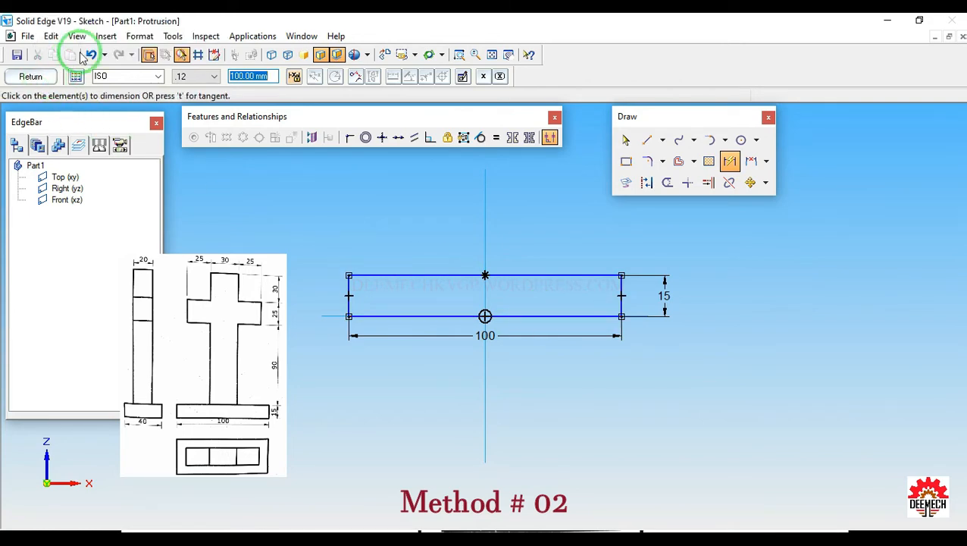
- Extrude the base rectangle symmetrically about the sketch plane to a total depth of 40 mm and finish the protrusion
click(30, 76)
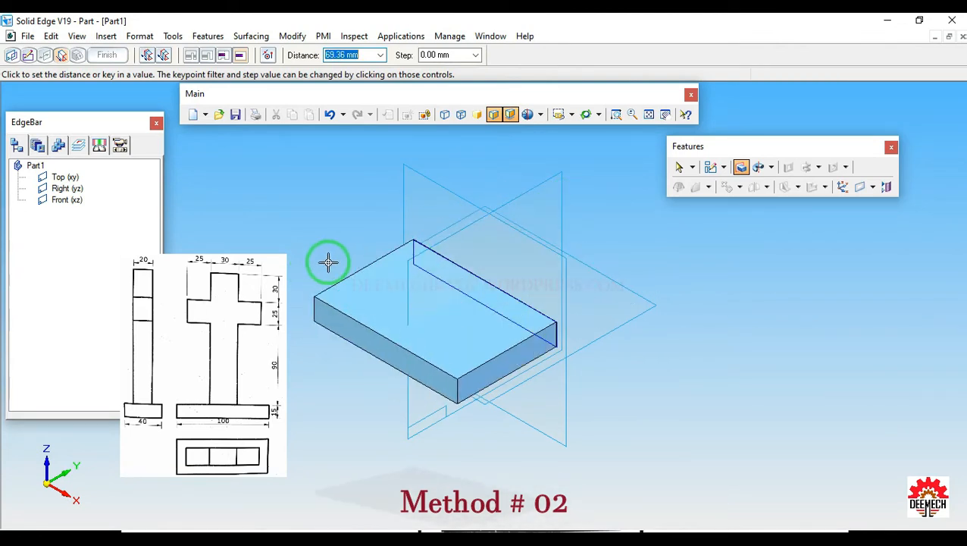
click(166, 56)
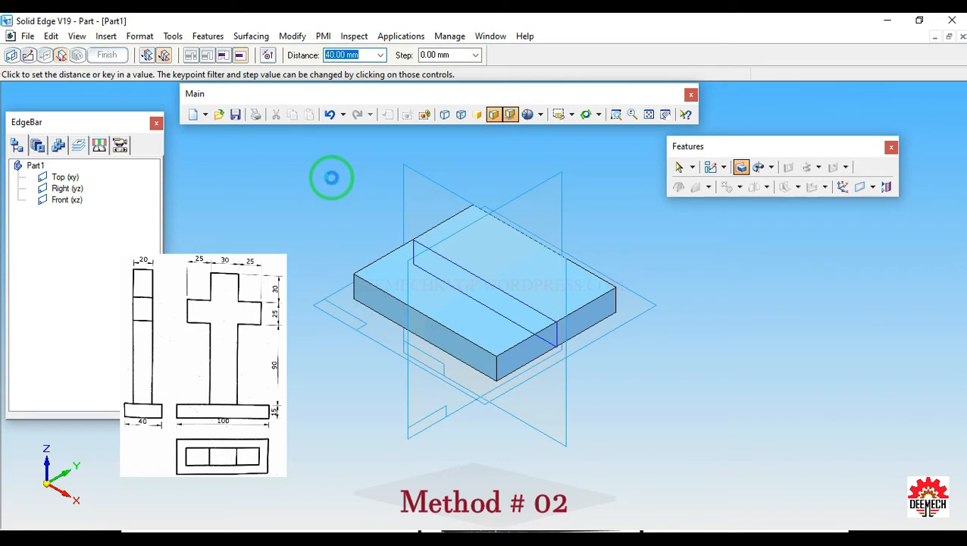
click(108, 54)
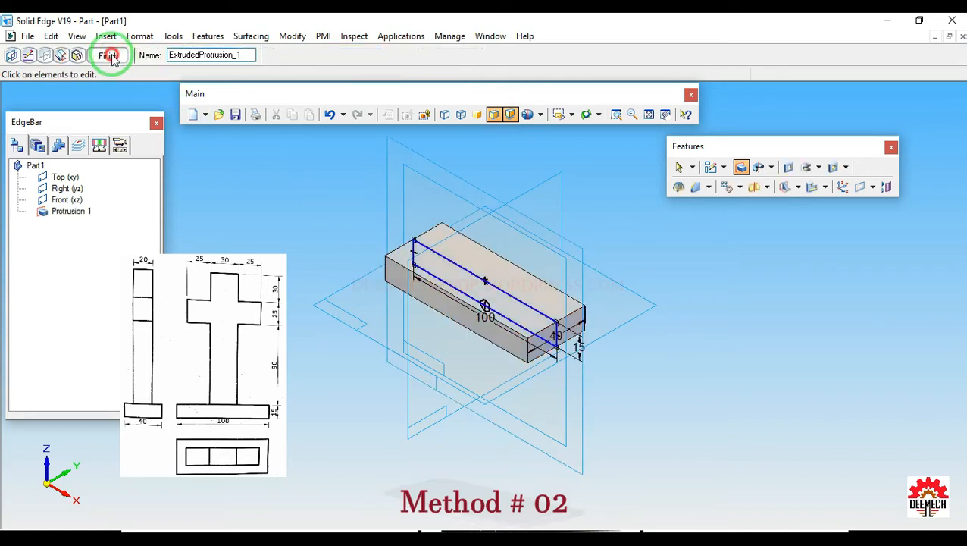
click(107, 55)
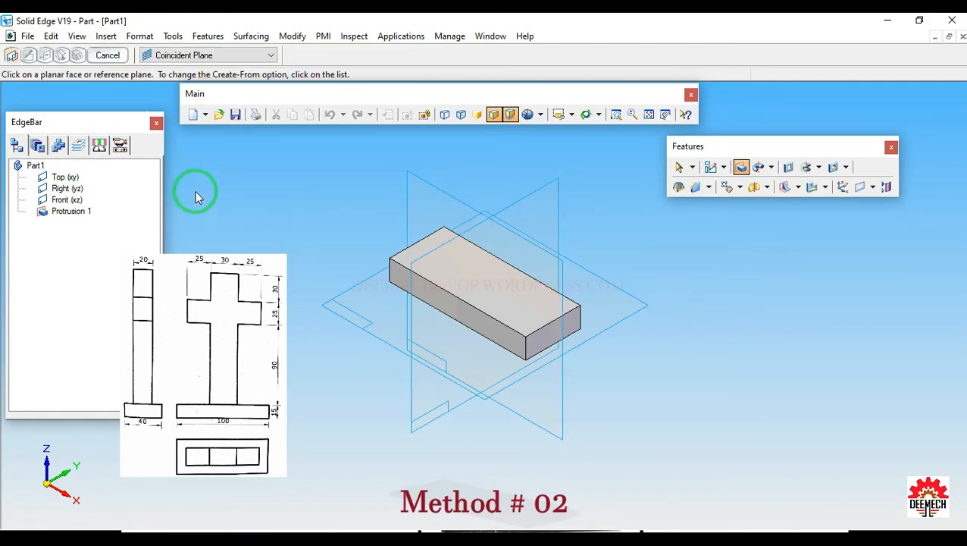
- Start a second protrusion sketch on the front (xz) plane, with drawing space above the base block
click(742, 166)
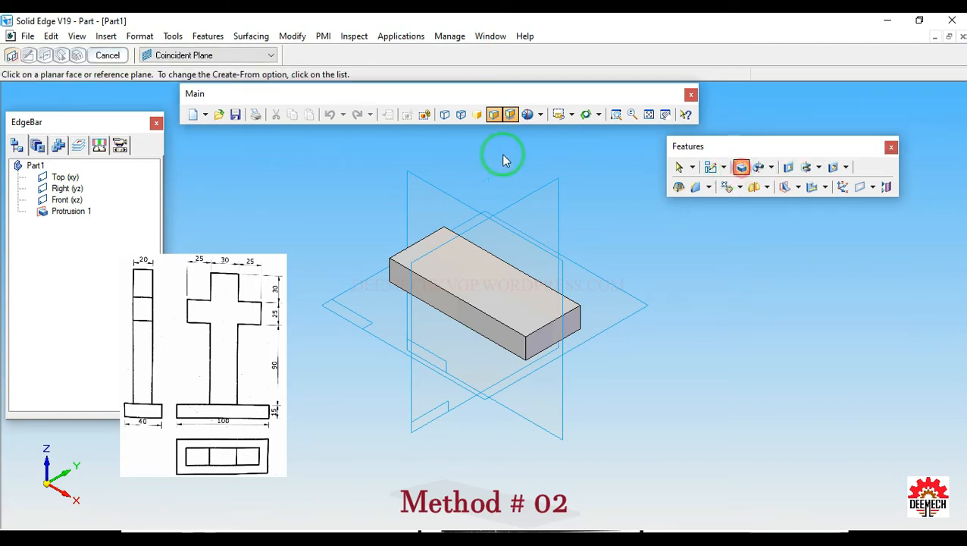
click(412, 182)
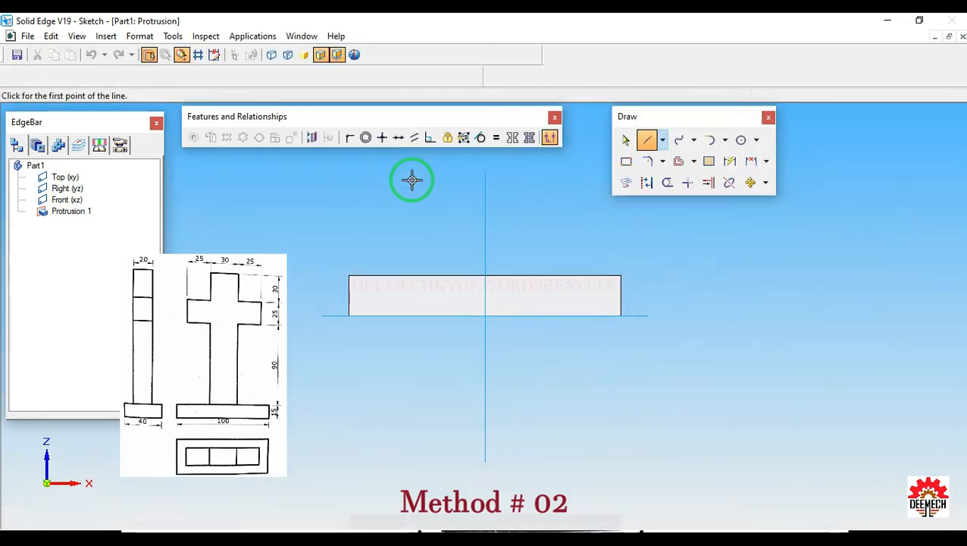
click(492, 55)
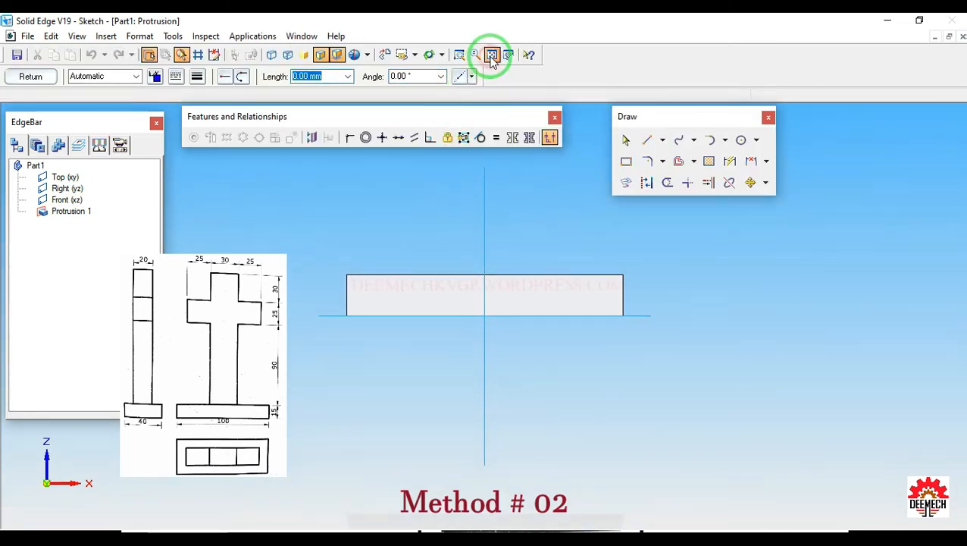
click(508, 55)
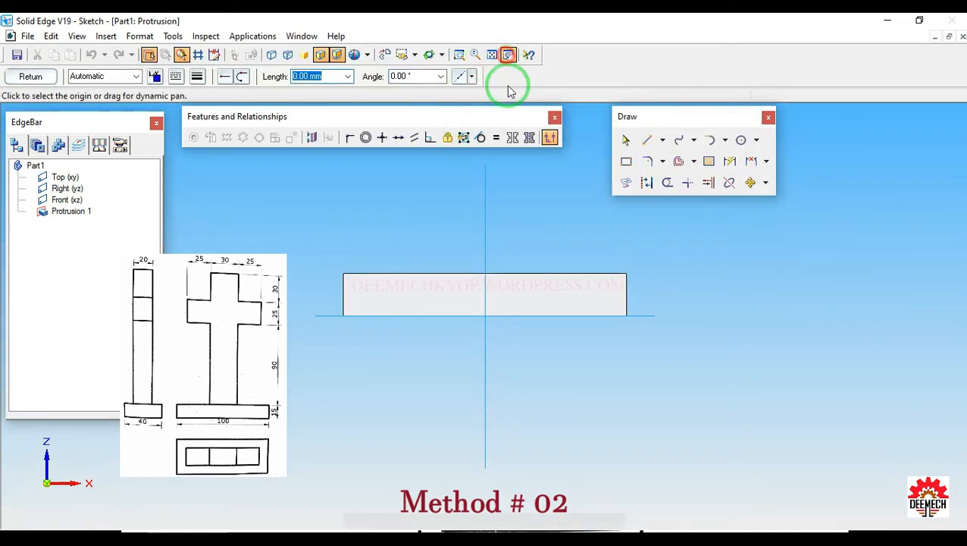
mouse_move(521, 170)
mouse_down()
mouse_move(512, 240)
mouse_move(536, 311)
mouse_up()
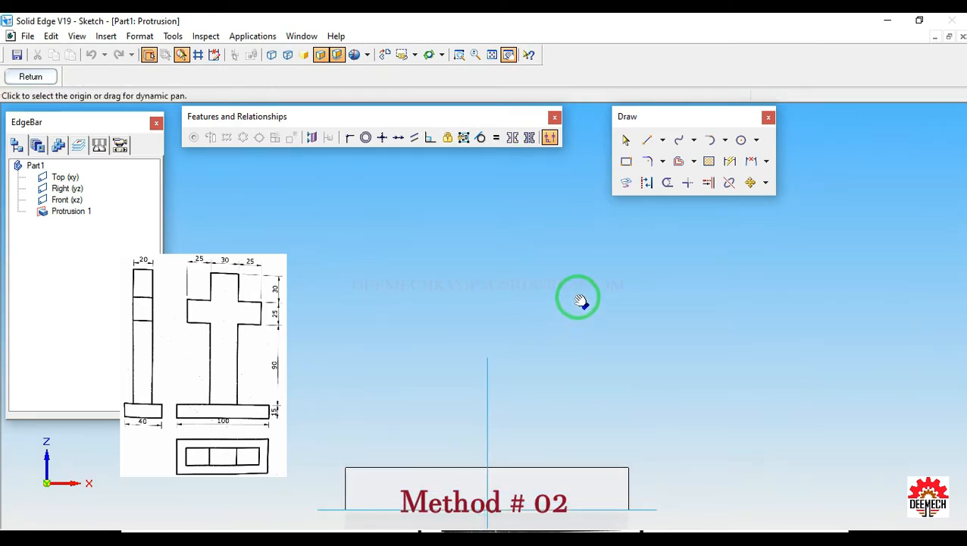
- Draw the cross profile's top edge, head side about 17 mm tall, right arm and right stem side as connected horizontal and vertical lines
click(646, 141)
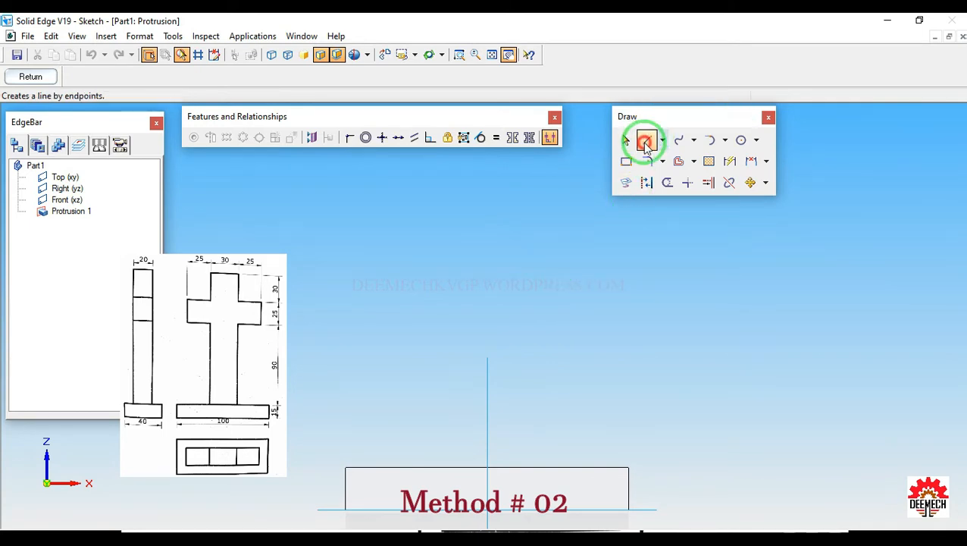
click(437, 204)
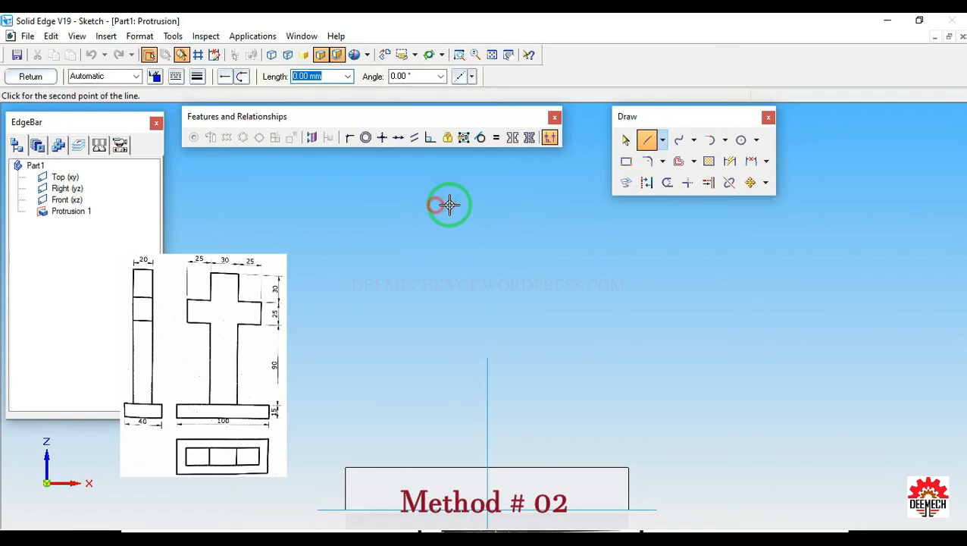
click(525, 204)
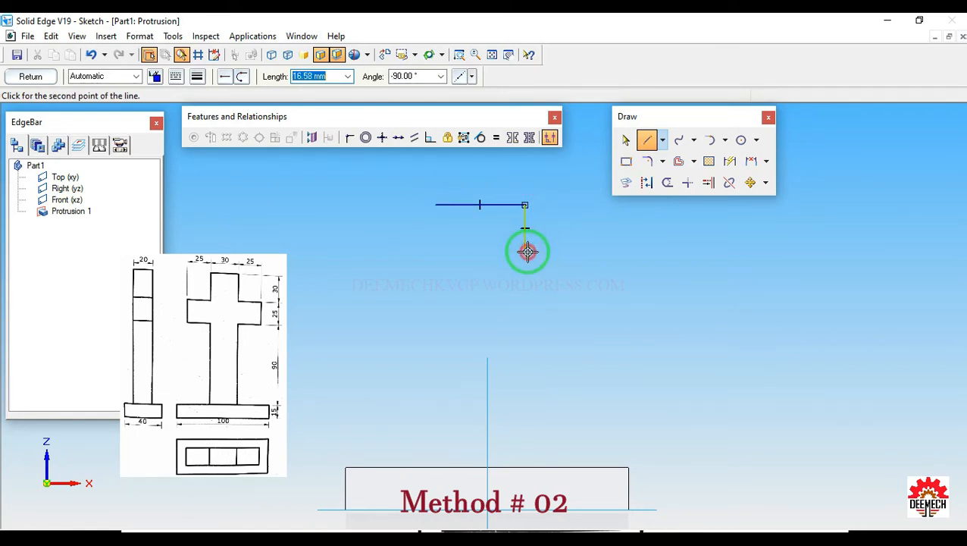
click(526, 251)
click(580, 251)
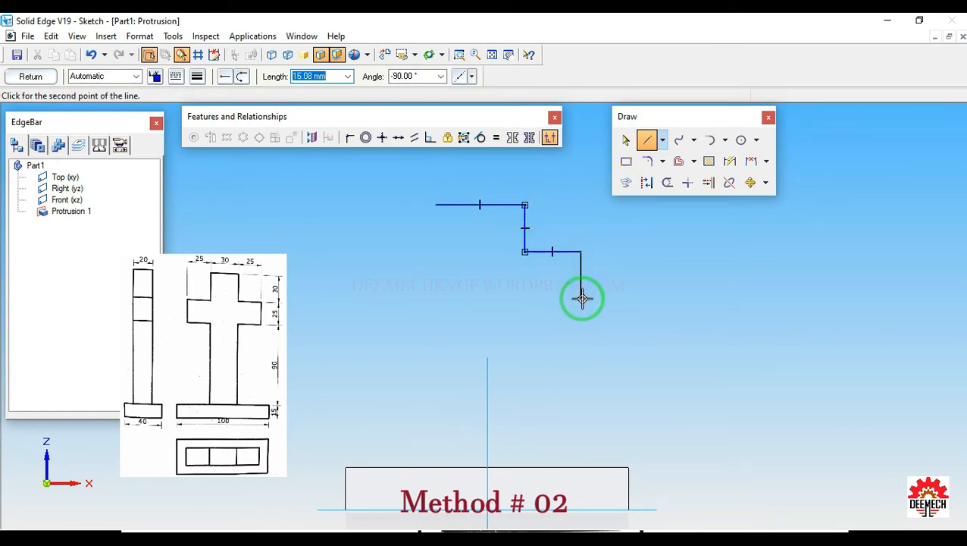
click(581, 300)
click(525, 301)
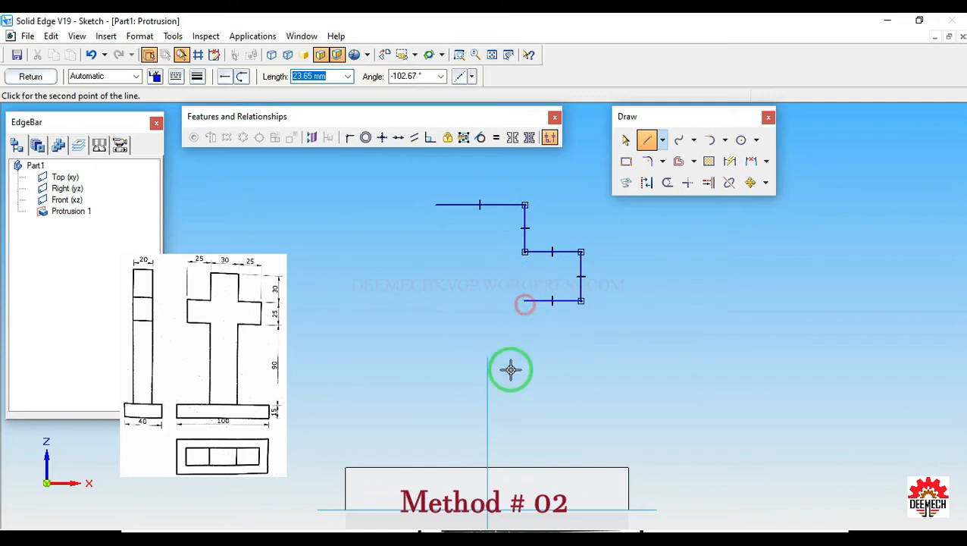
click(524, 435)
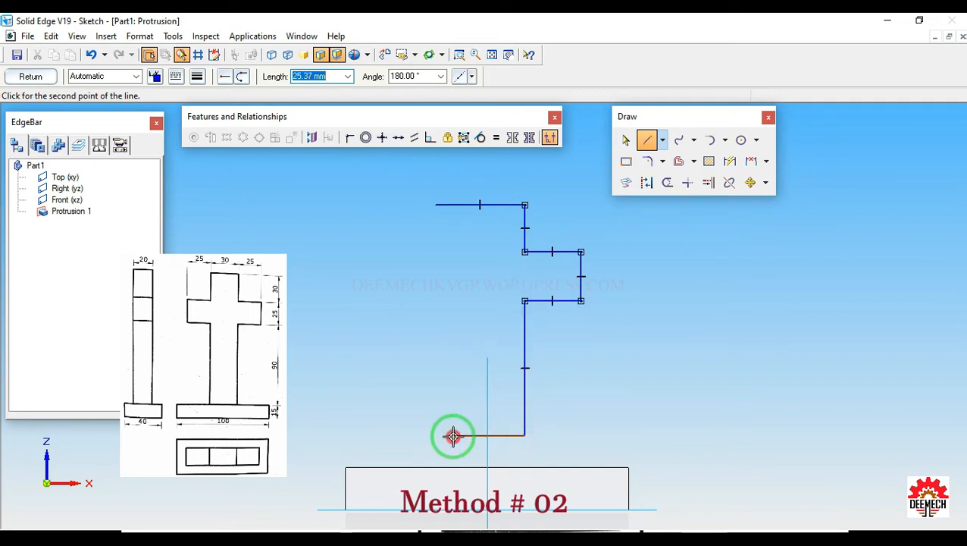
- Complete the cross outline with a bottom edge about 25 mm long and the left side, then trim the overlapping ends at its upper-left corner
click(453, 435)
click(453, 301)
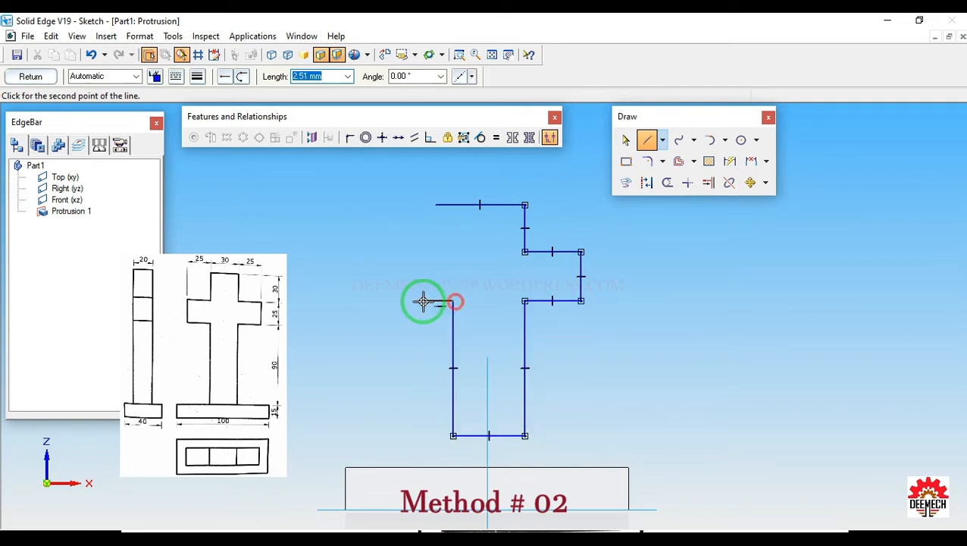
click(379, 301)
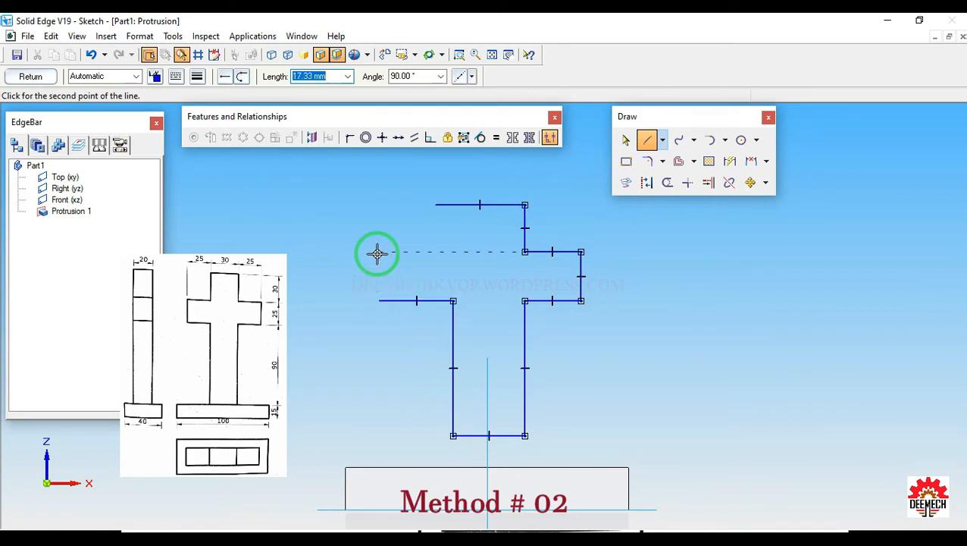
click(379, 252)
click(453, 252)
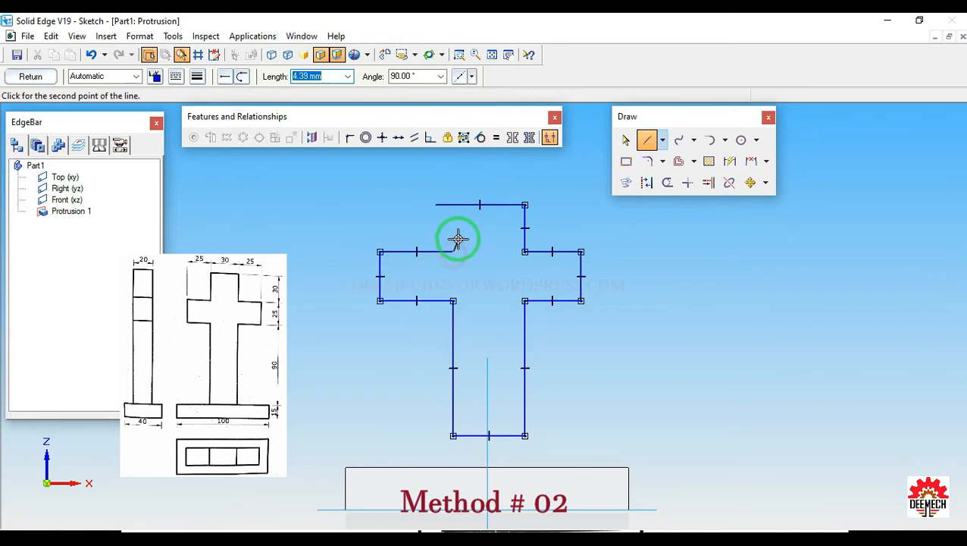
click(453, 178)
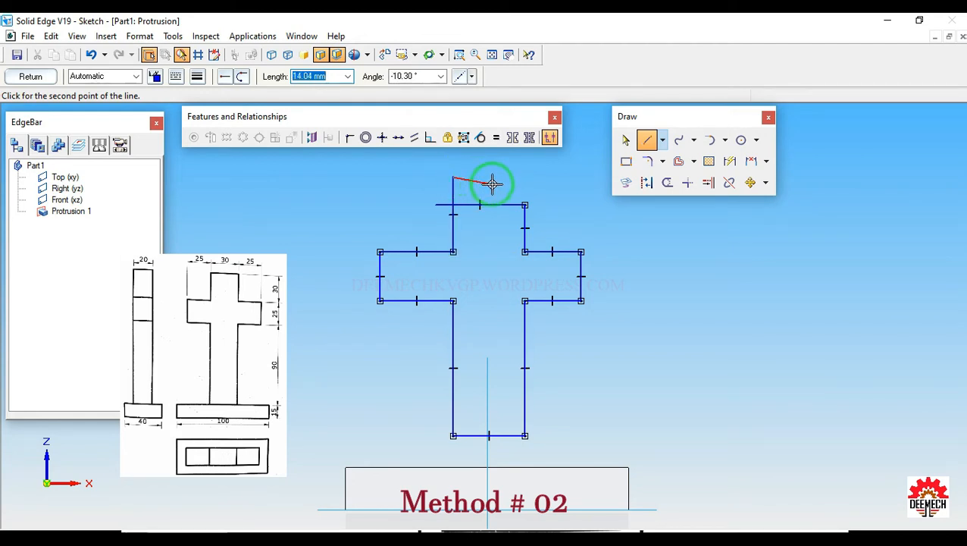
right_click(492, 184)
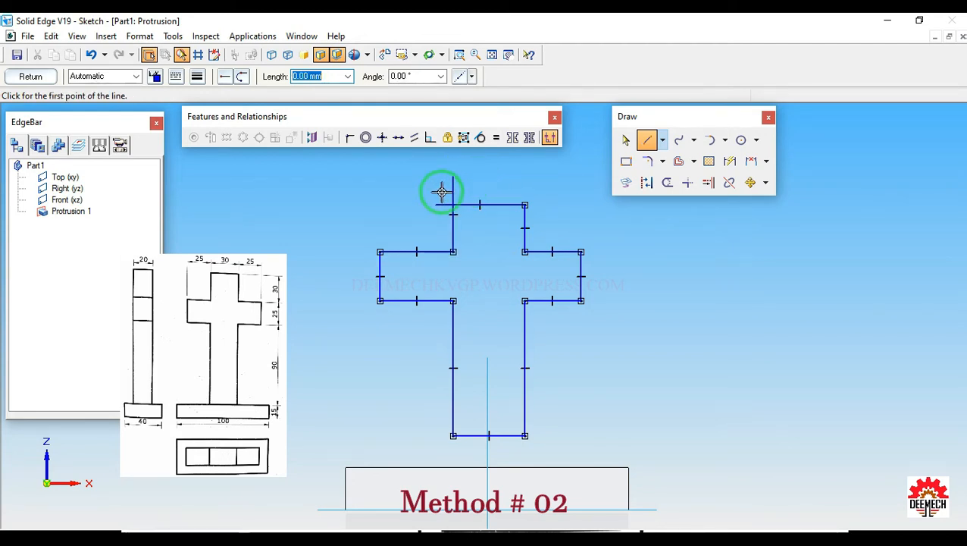
click(667, 184)
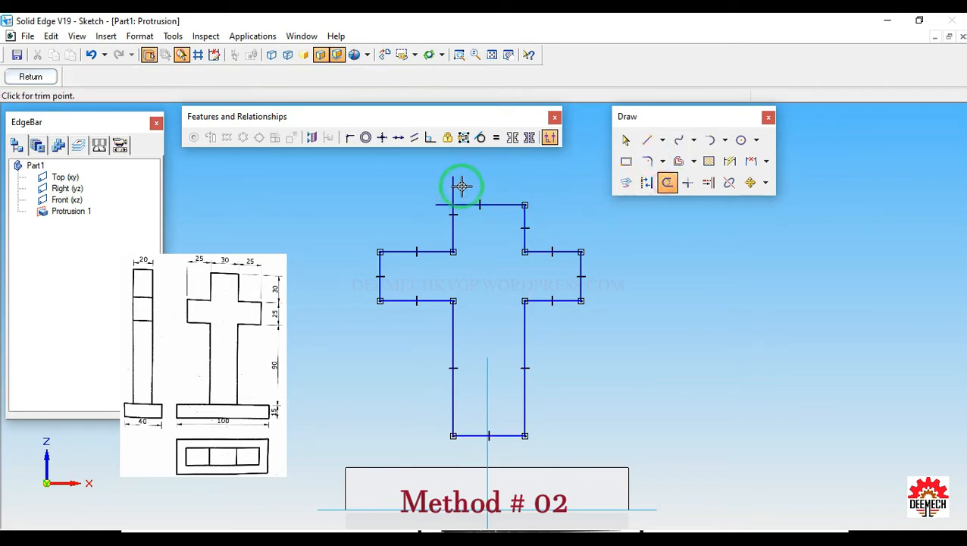
mouse_move(470, 186)
mouse_down()
mouse_move(426, 188)
mouse_move(438, 229)
mouse_up()
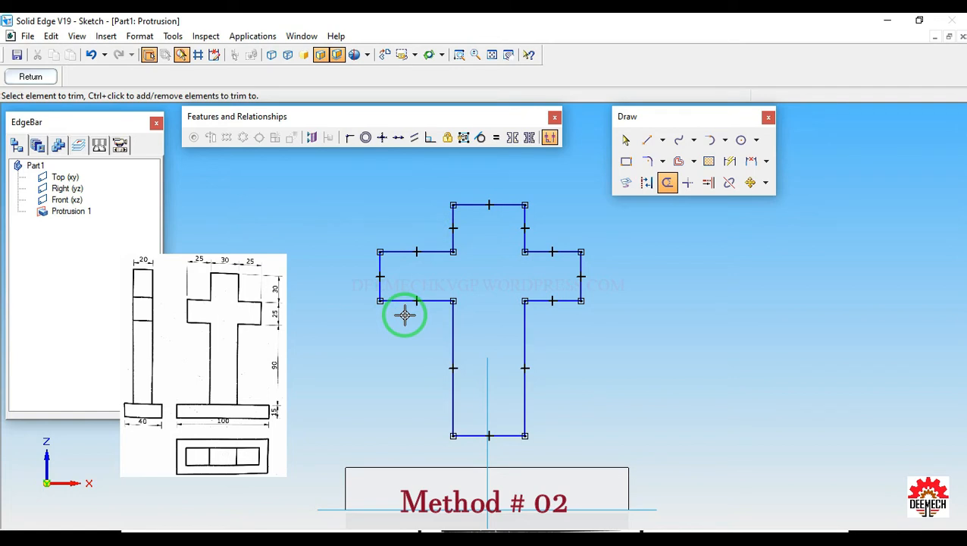
- Apply Equal relationships to the cross's paired vertical lines: the stem sides, the arm ends and the head sides
click(489, 150)
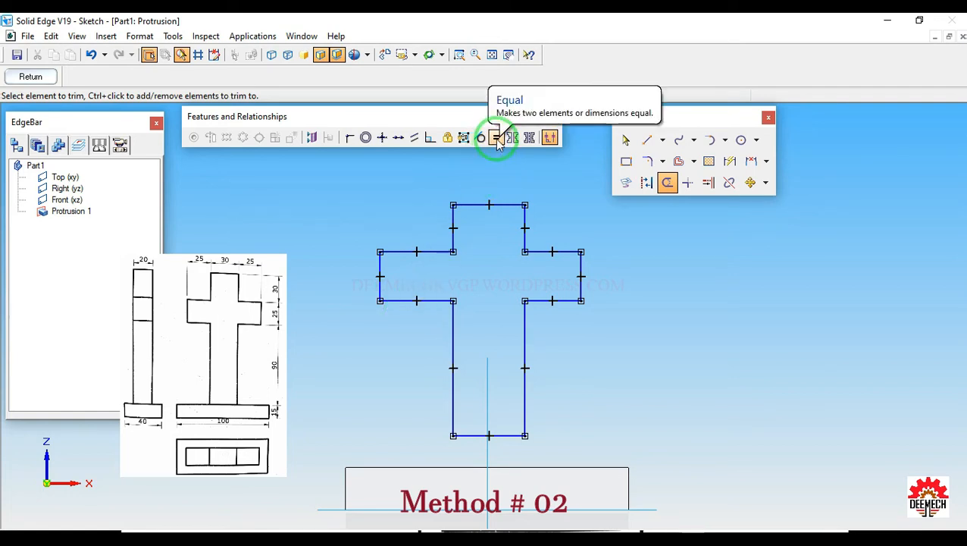
click(496, 139)
click(452, 343)
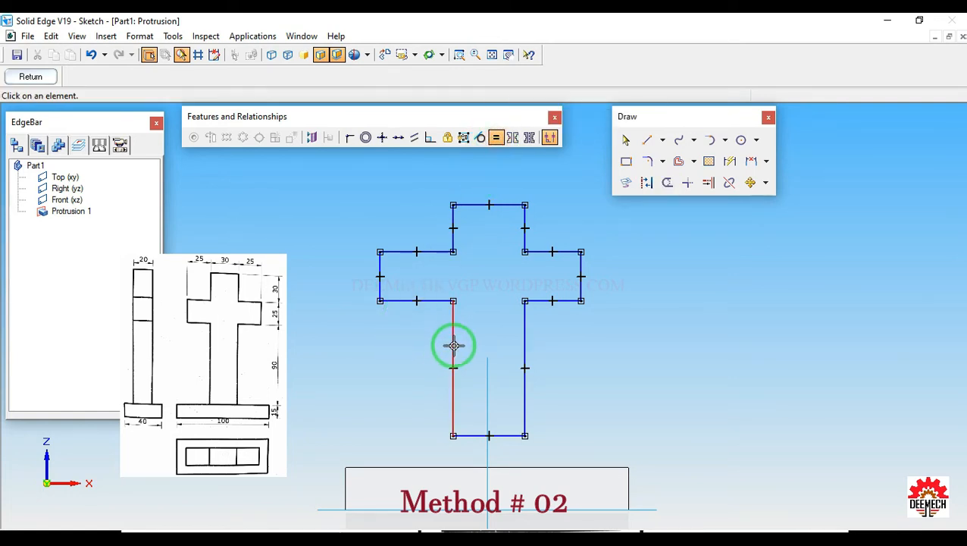
click(522, 344)
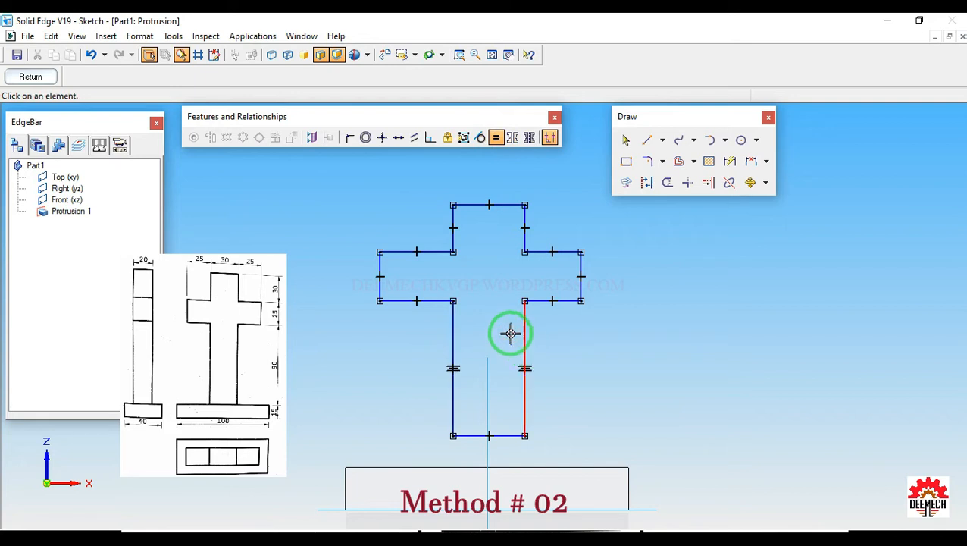
click(380, 270)
click(580, 273)
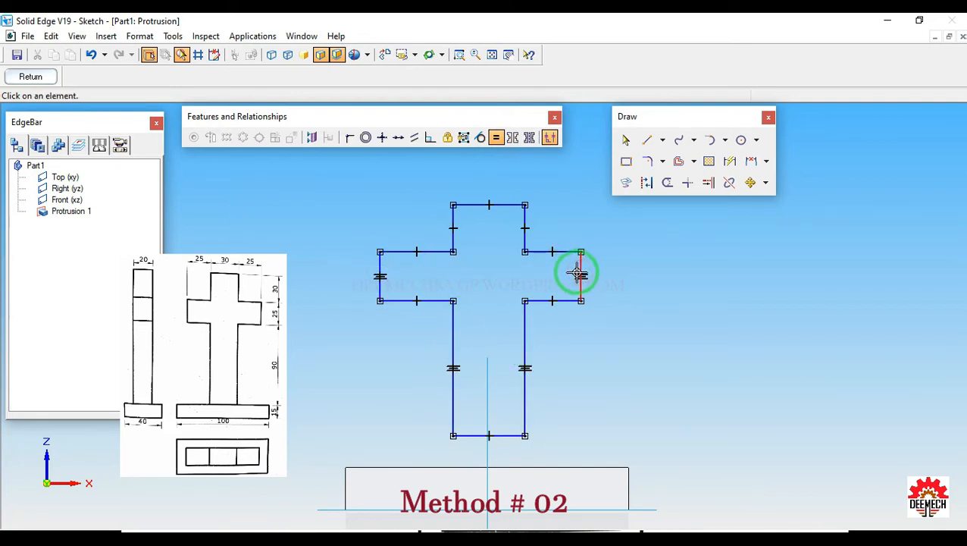
click(453, 224)
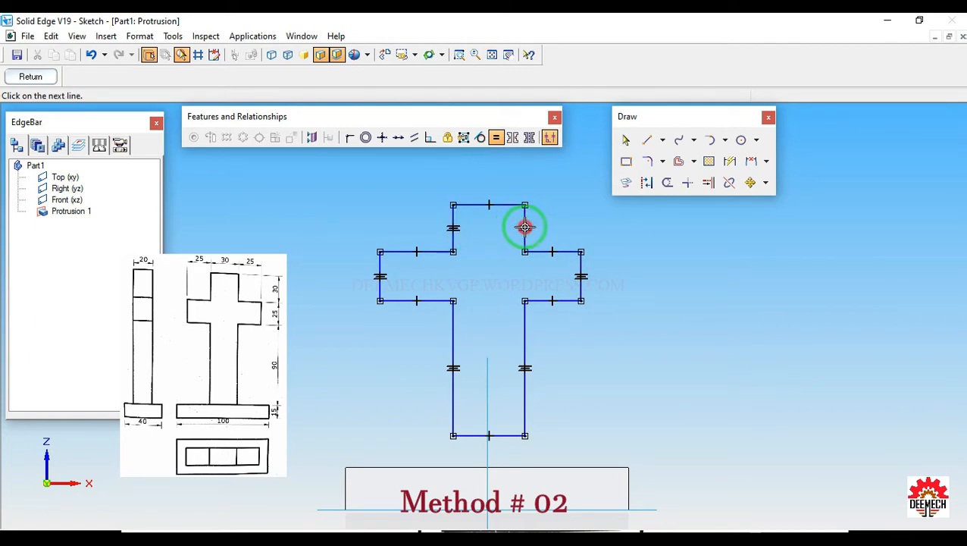
click(525, 227)
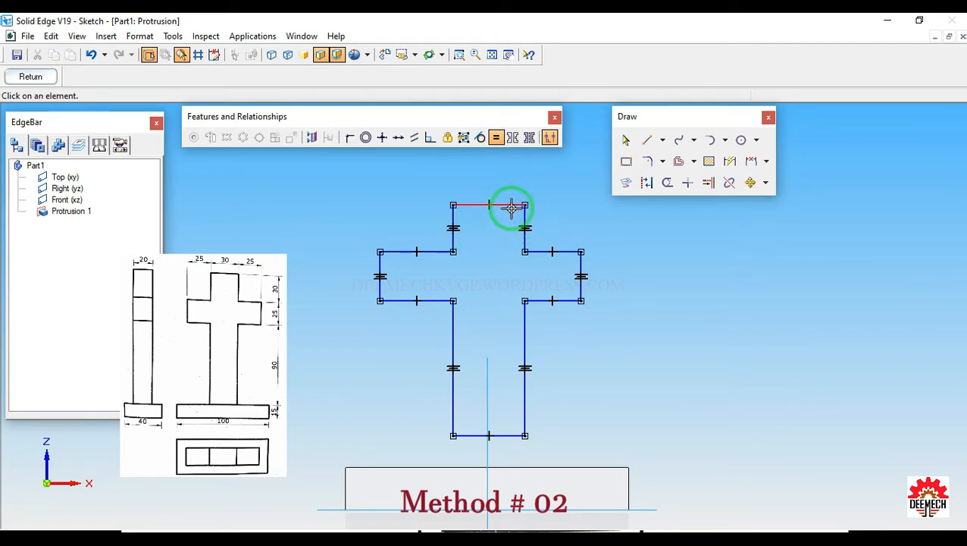
- Apply Equal relationships to the cross's horizontal lines, pairing the top and bottom edges and matching the arms' upper and lower edges
click(510, 206)
click(499, 435)
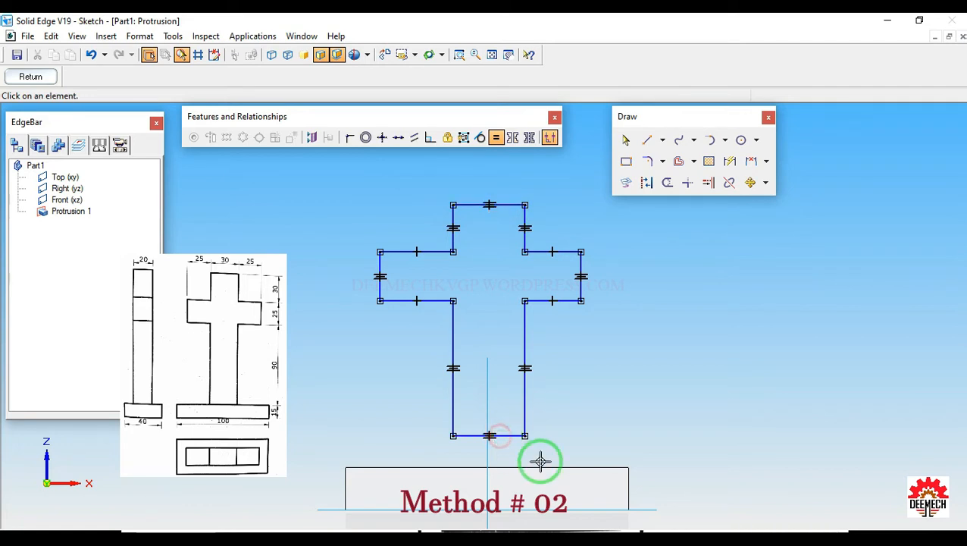
click(566, 252)
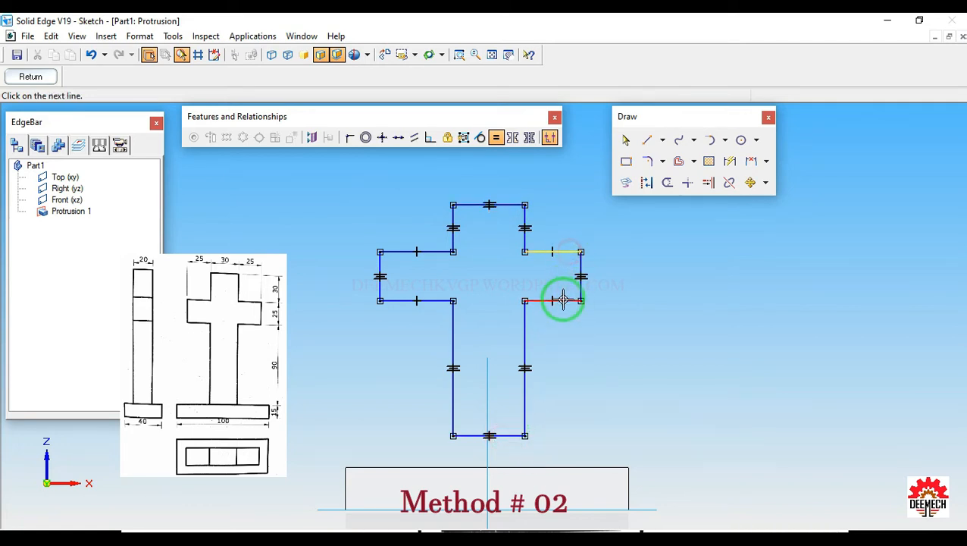
click(564, 301)
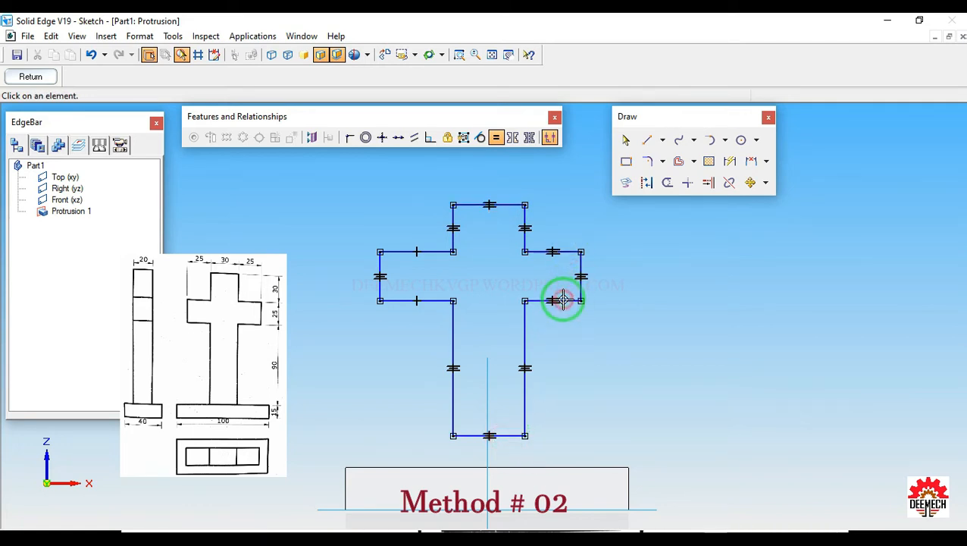
click(565, 253)
click(431, 252)
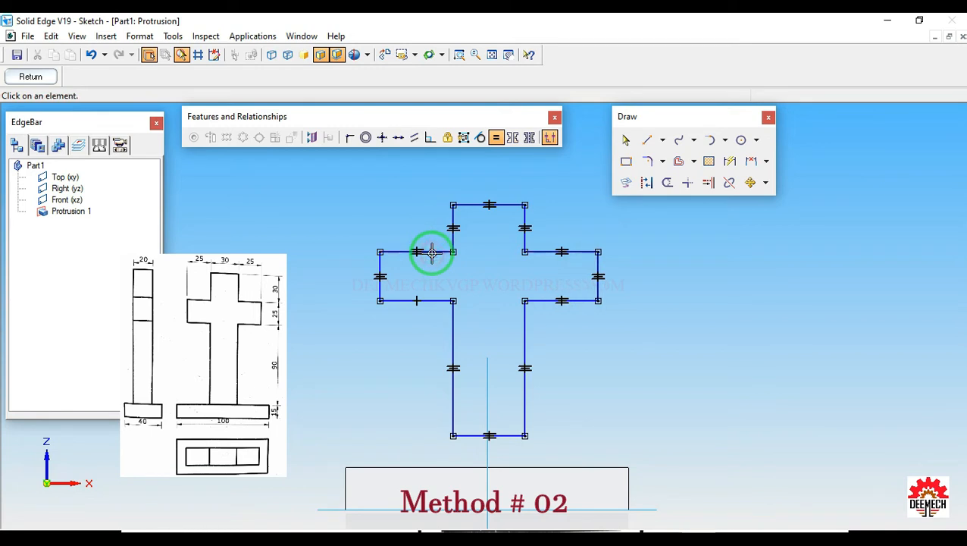
click(434, 252)
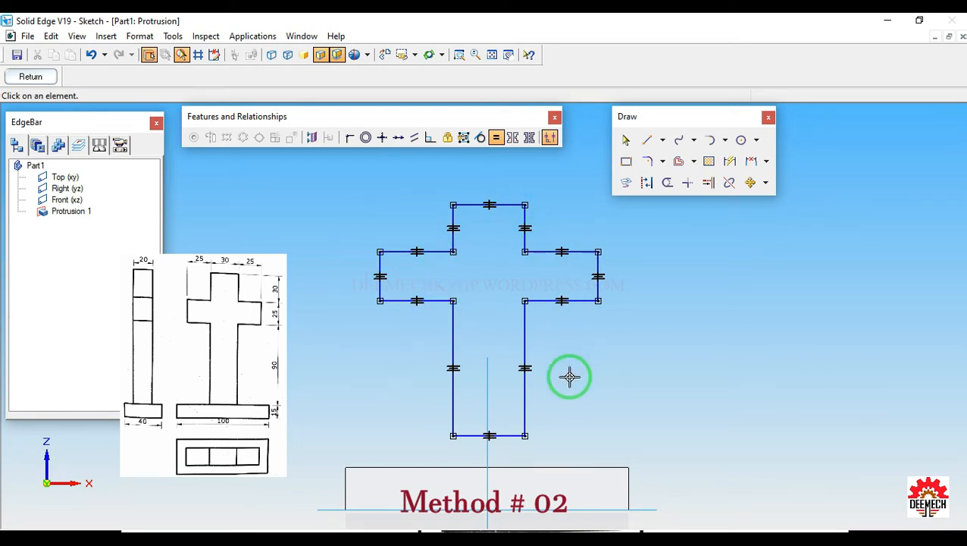
- Connect the midpoint of the cross's bottom edge to the vertical reference line and make that edge collinear with the base block's top edge
click(347, 138)
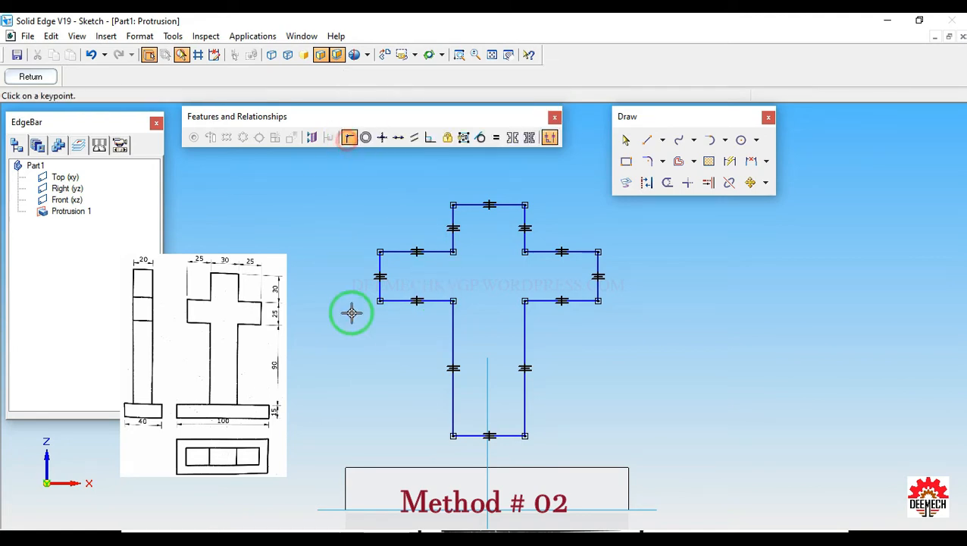
click(490, 435)
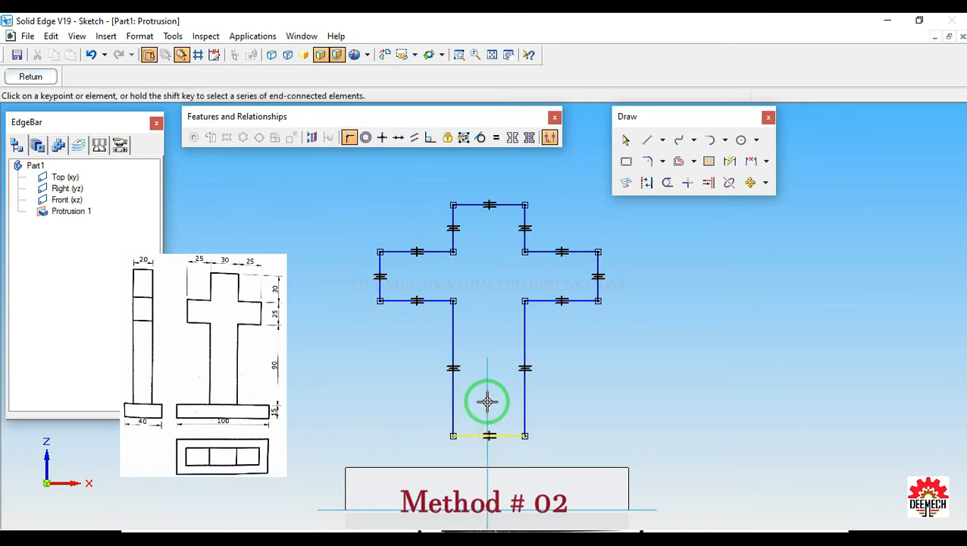
click(488, 401)
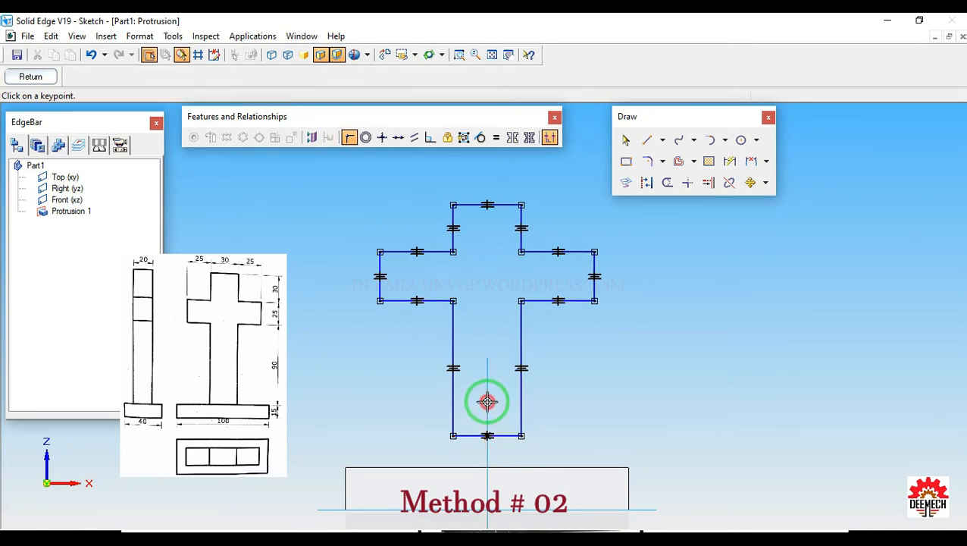
click(399, 139)
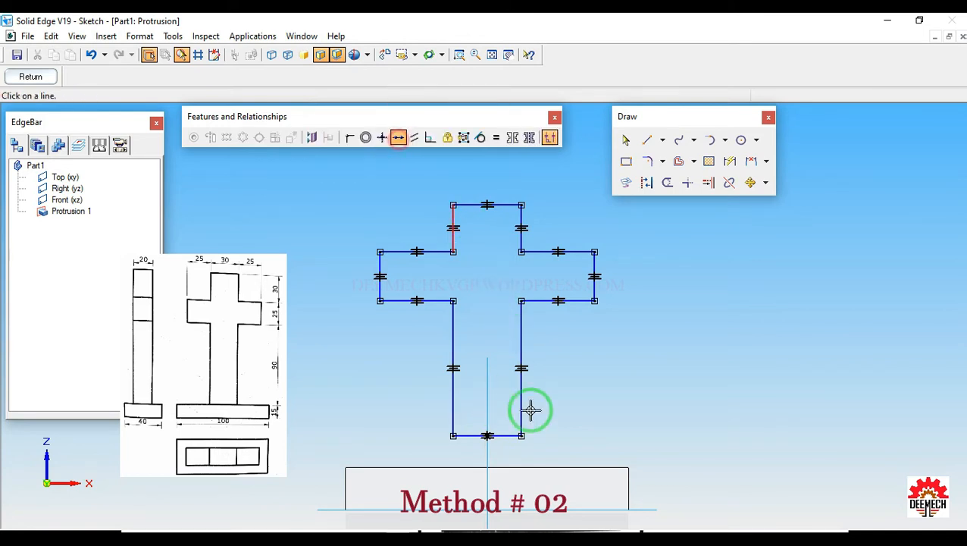
click(508, 434)
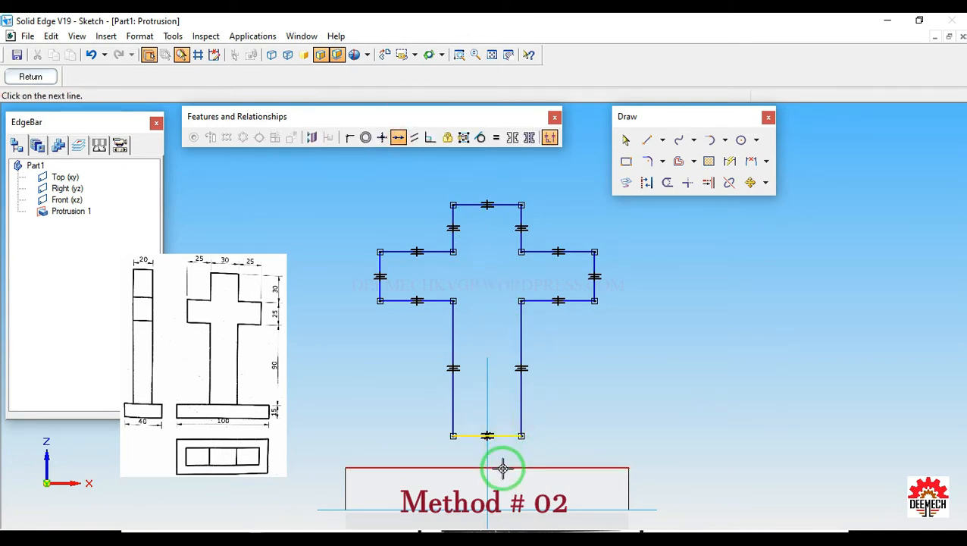
click(501, 467)
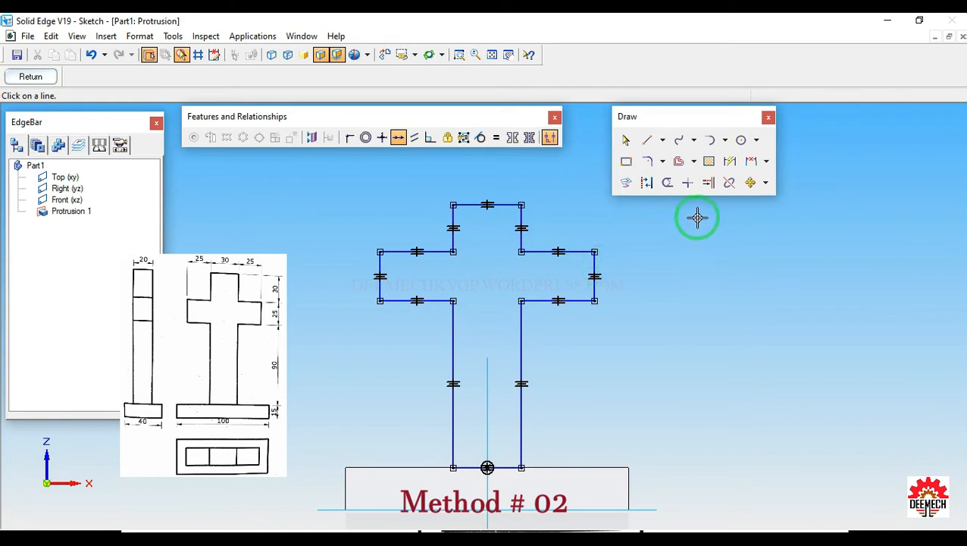
- Dimension the cross's top edge at 30 mm and the right arm's upper edge at 25 mm
click(730, 161)
click(502, 203)
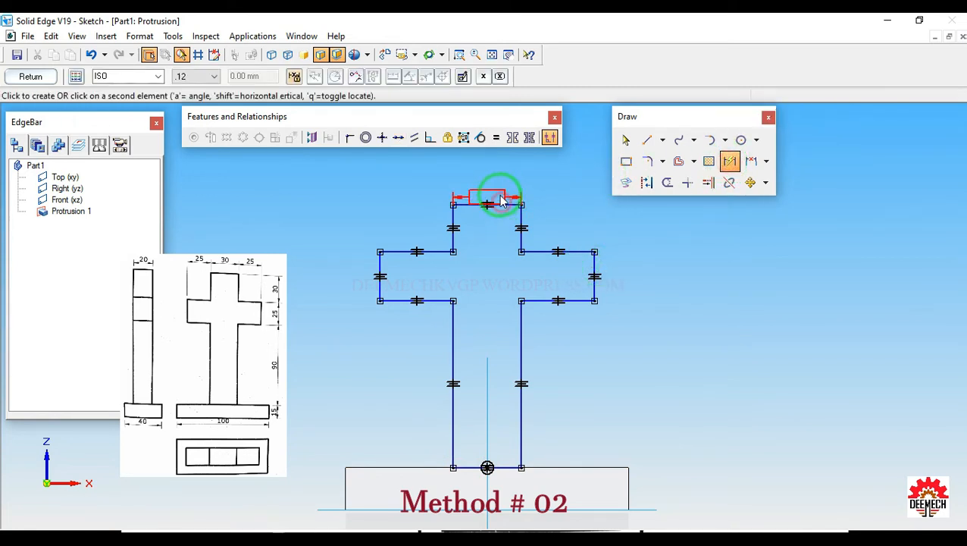
click(500, 187)
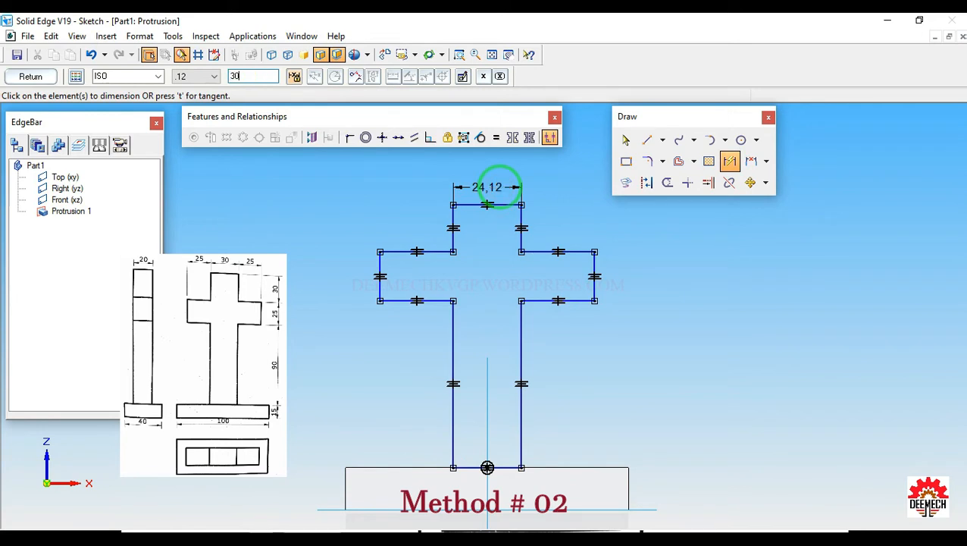
text(30)
key(Return)
click(572, 251)
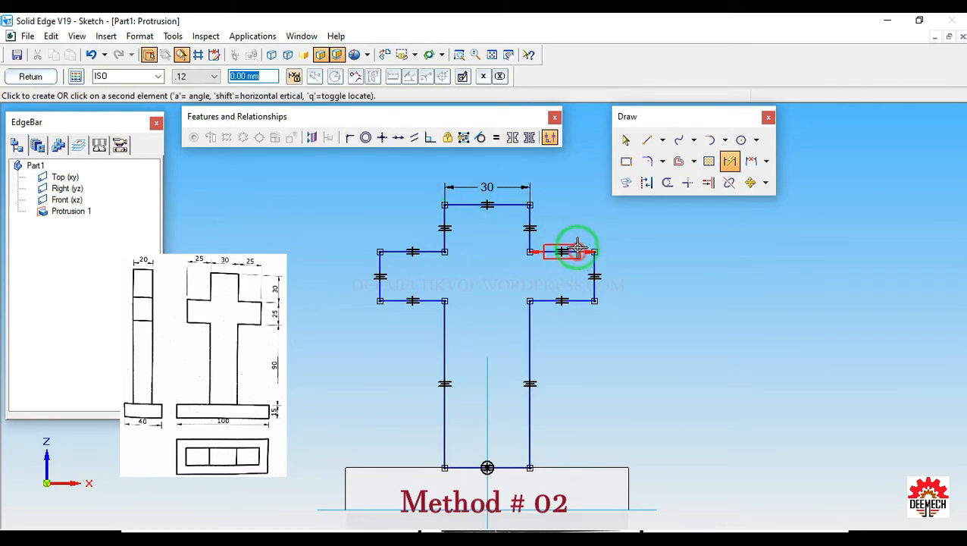
click(580, 189)
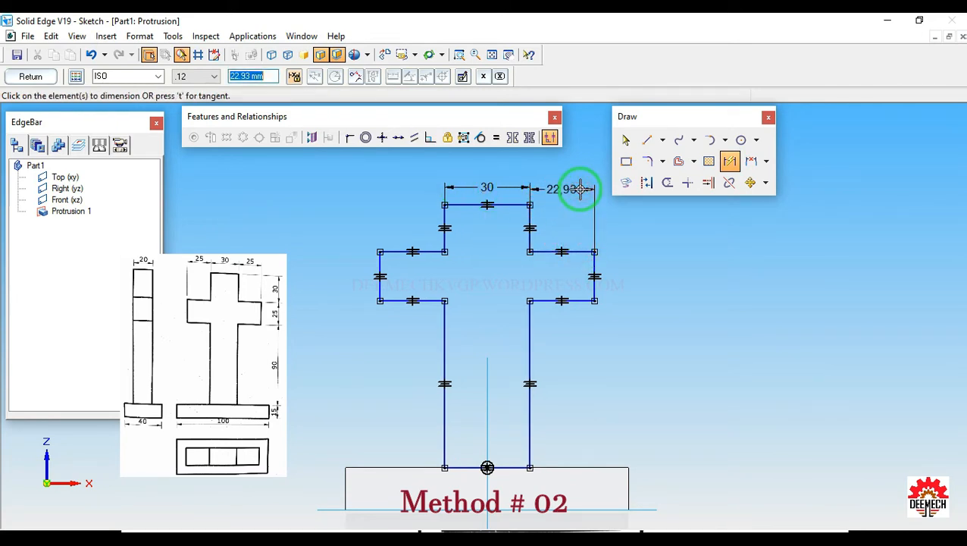
text(25)
key(Return)
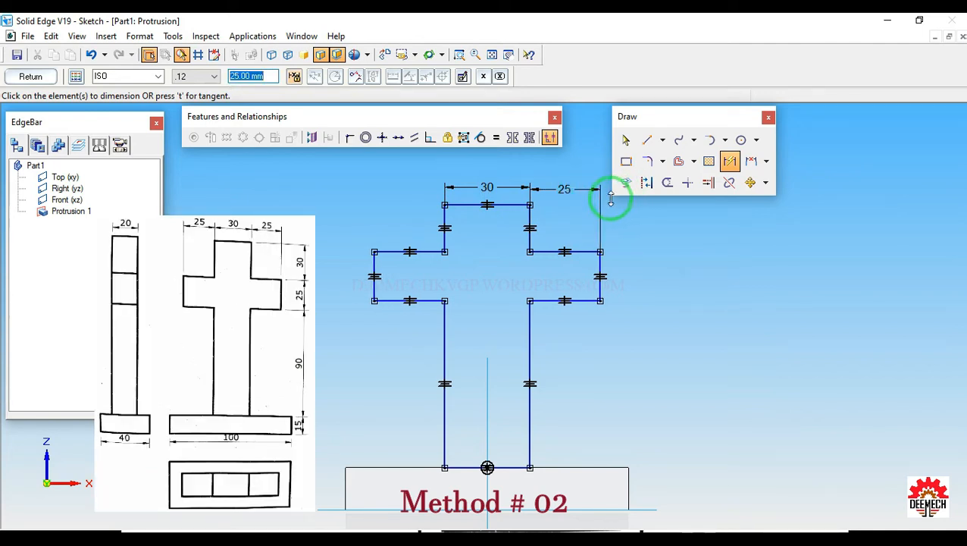
- Dimension the right arm's end at 25 mm high and the head's right side at 30 mm high
click(599, 265)
click(637, 266)
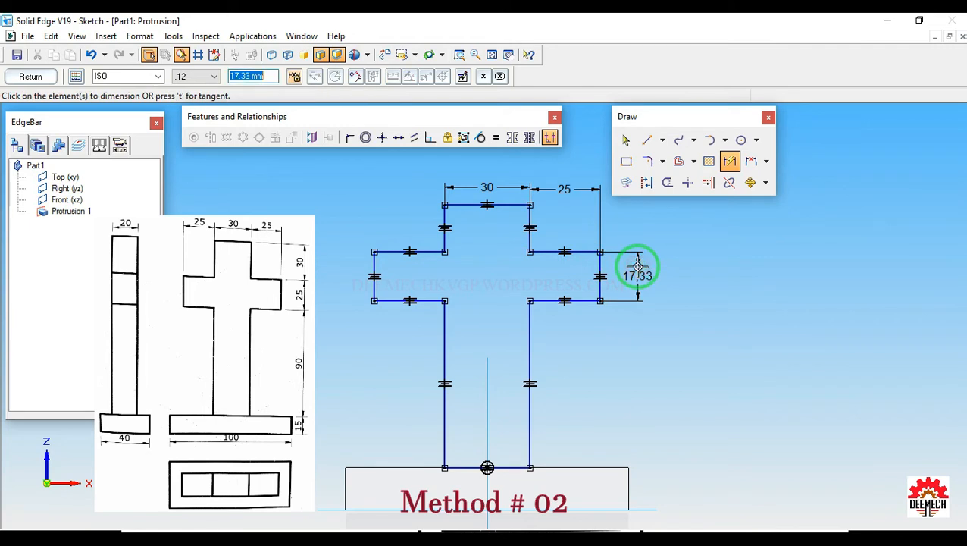
text(25)
key(Return)
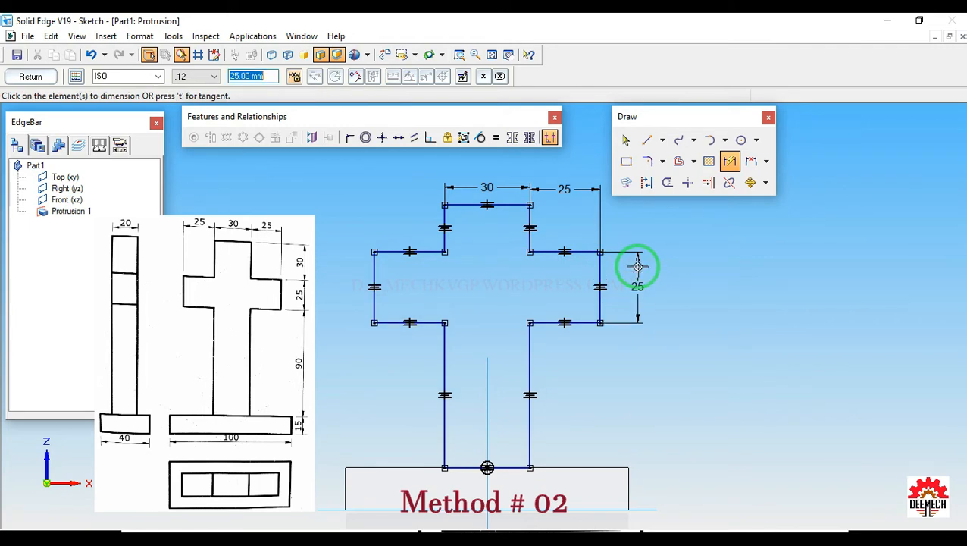
click(530, 218)
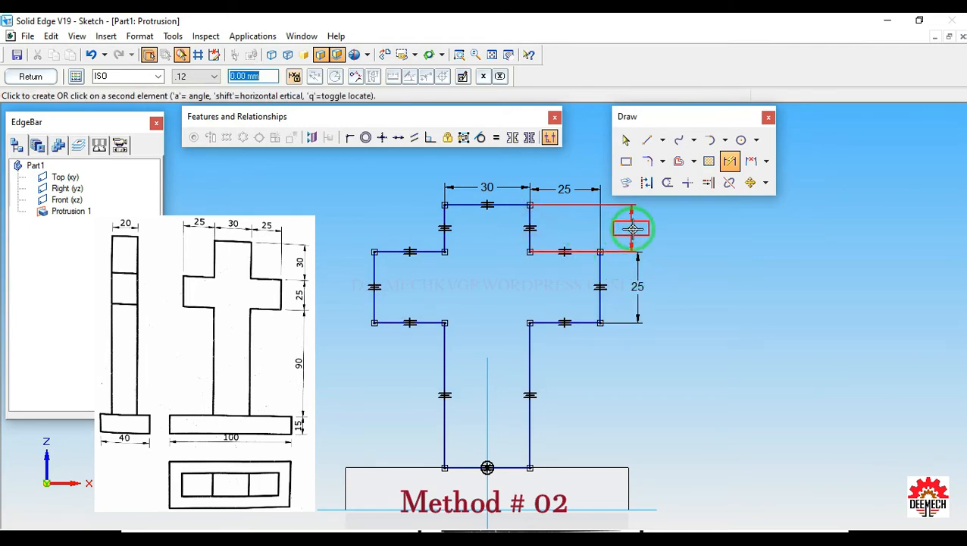
click(636, 228)
text(30)
key(Return)
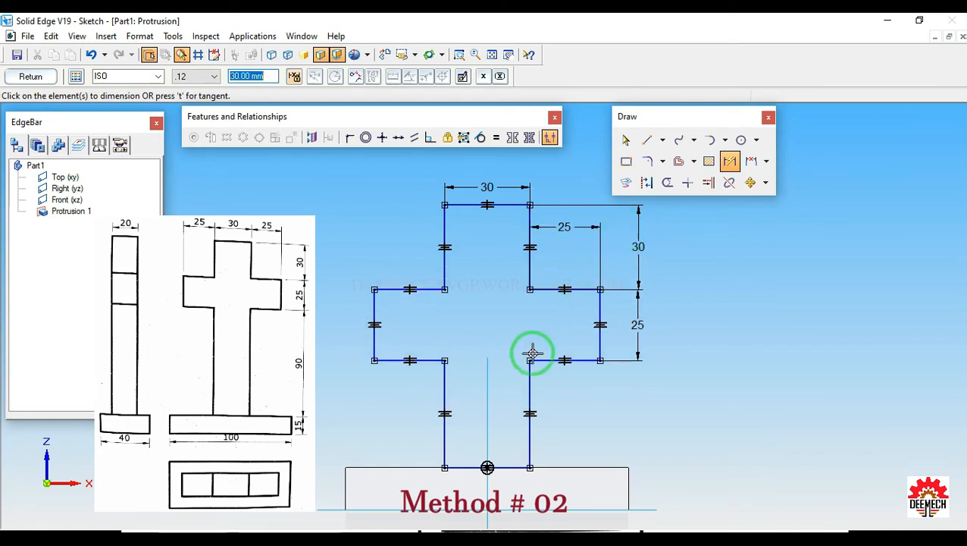
- Dimension the stem's right side at 90 mm and bring the full cross profile into clear view
click(529, 387)
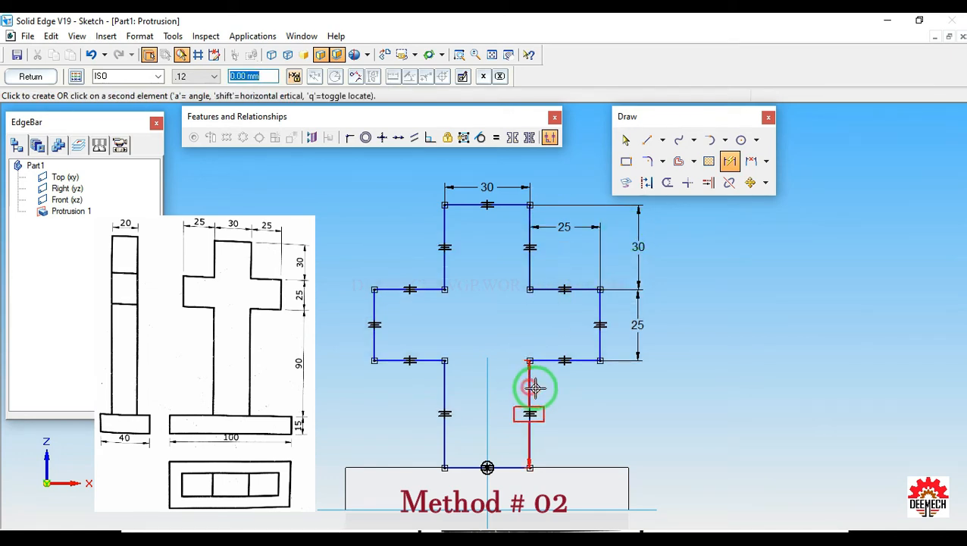
click(637, 404)
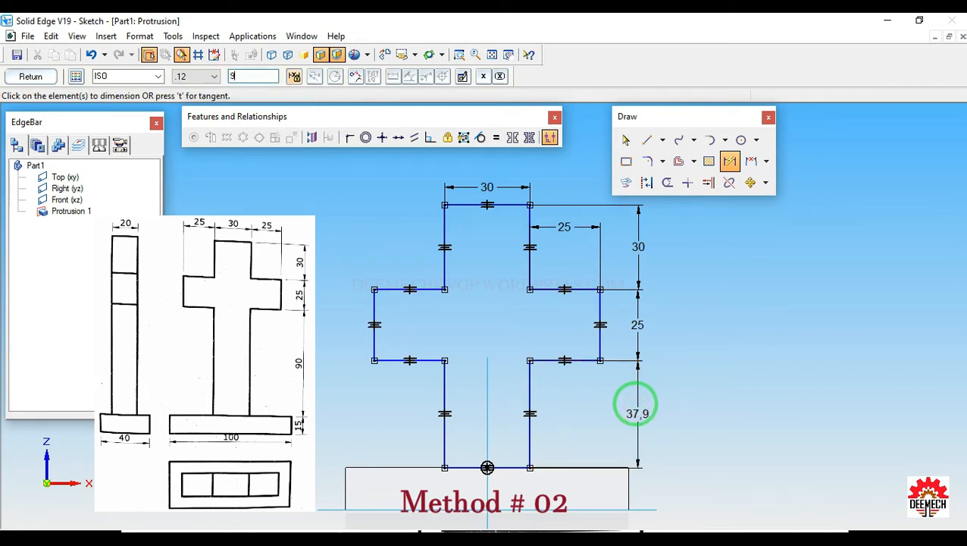
key(Return)
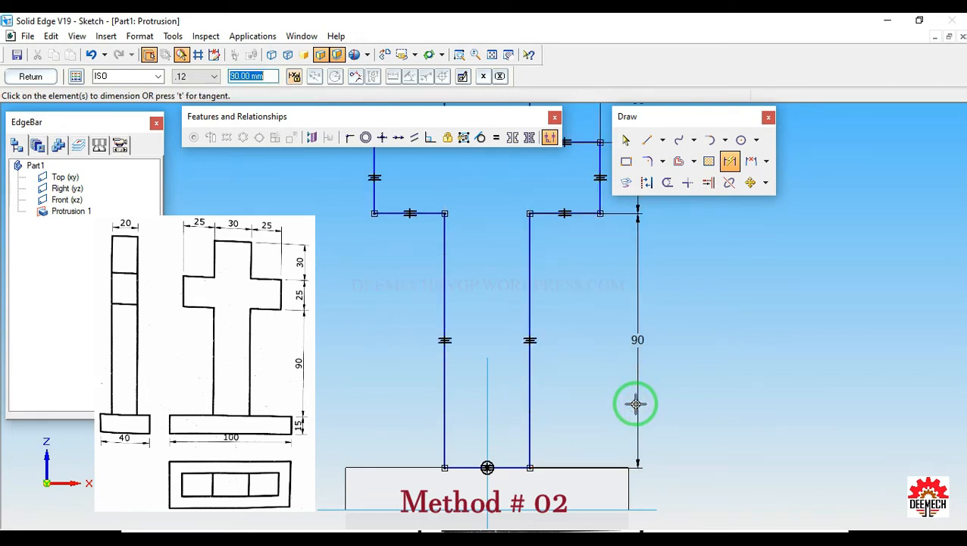
click(493, 58)
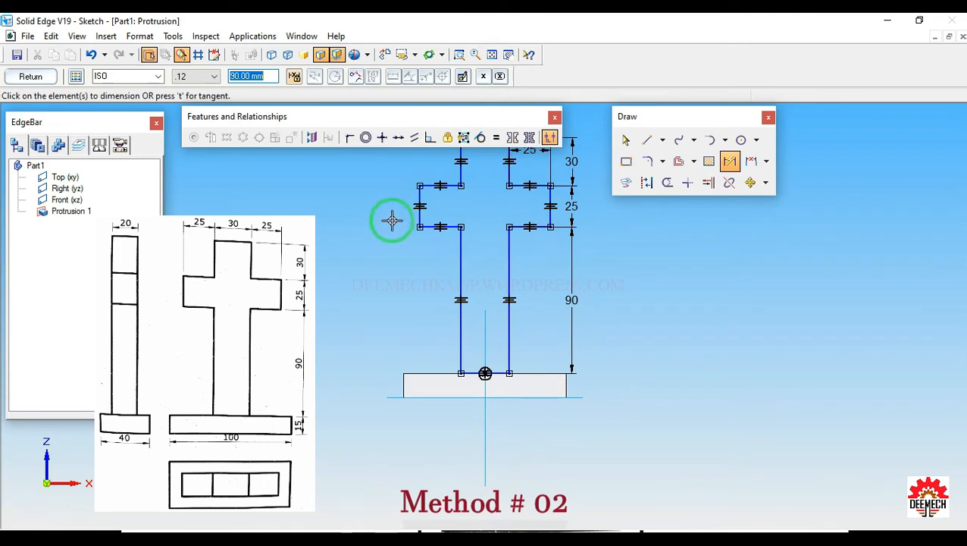
mouse_move(458, 117)
mouse_down()
mouse_move(648, 326)
mouse_move(807, 423)
mouse_up()
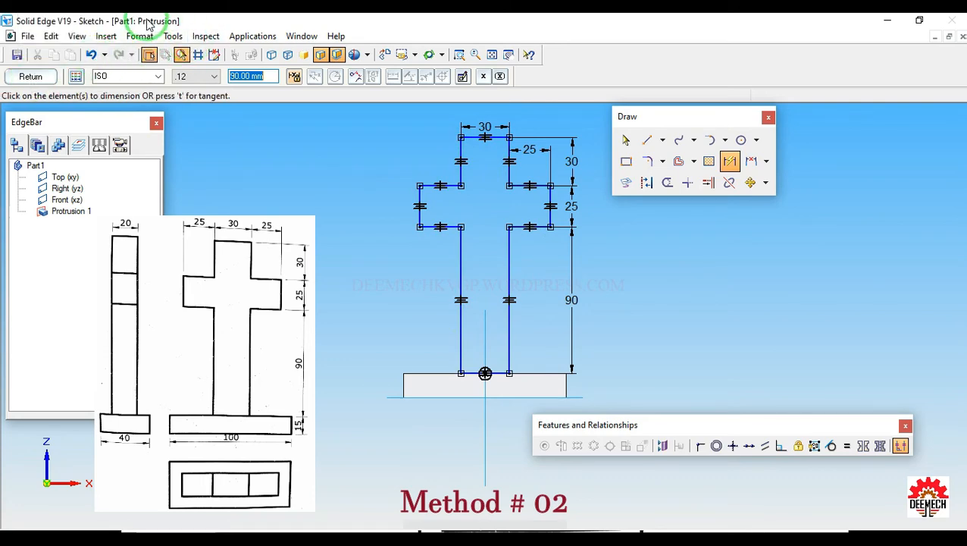
- Finish the cross sketch and extrude it symmetrically about its plane with a total distance of 20 mm
click(31, 76)
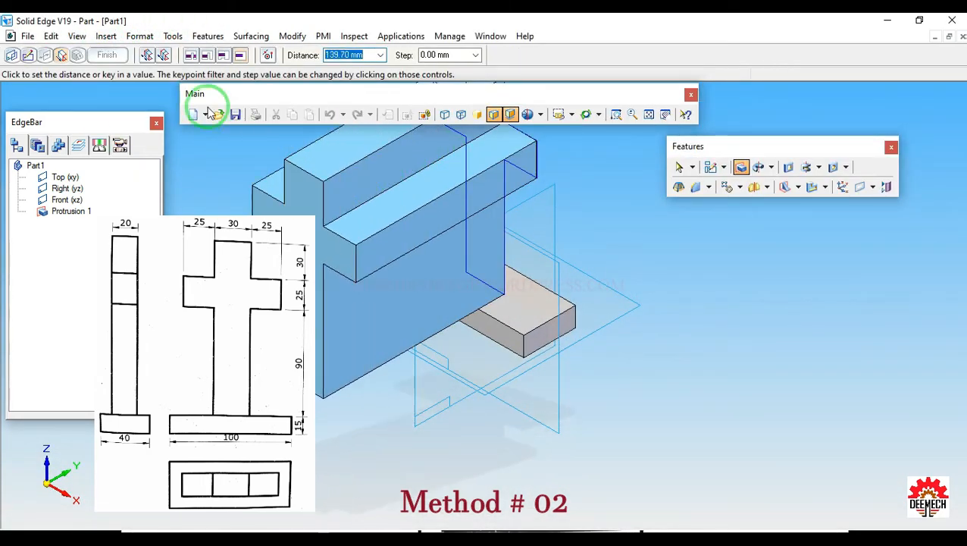
click(166, 61)
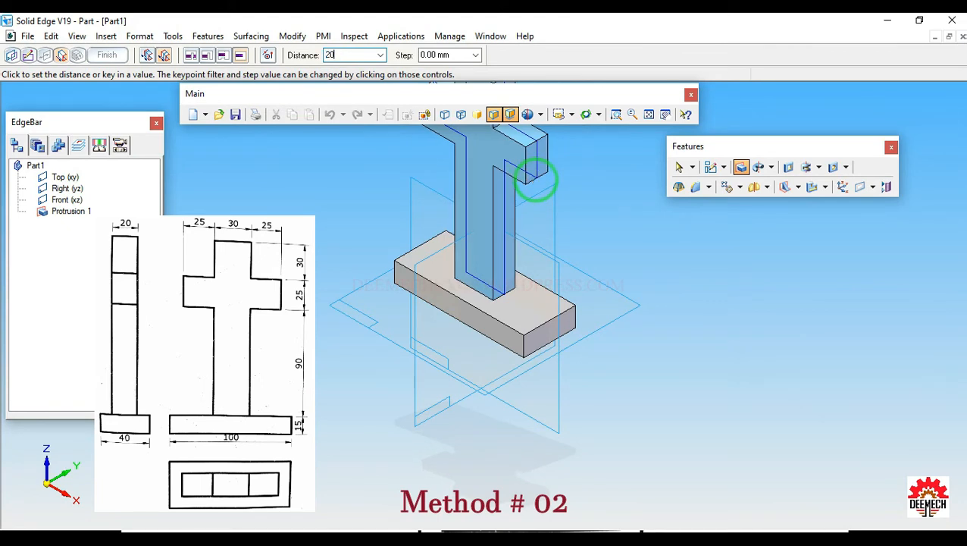
text(20)
key(Return)
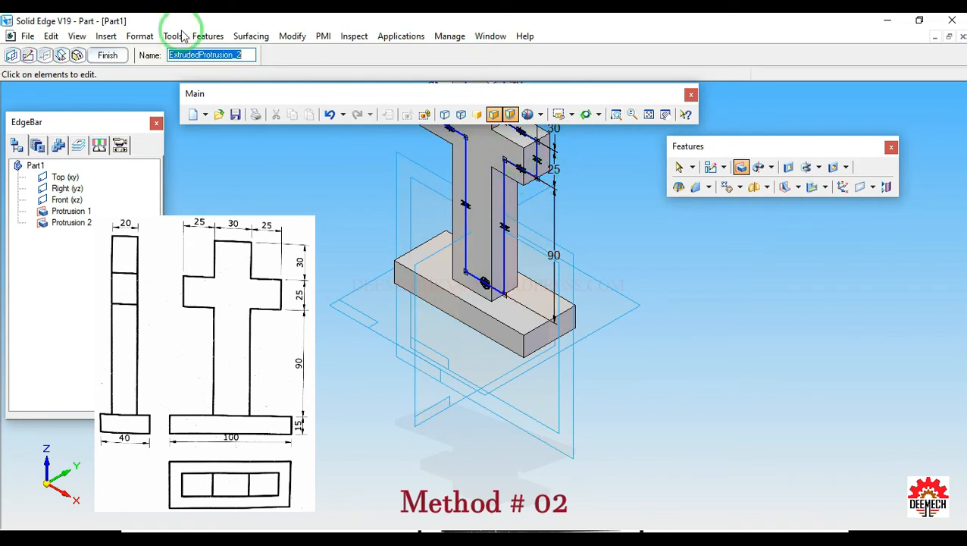
click(107, 56)
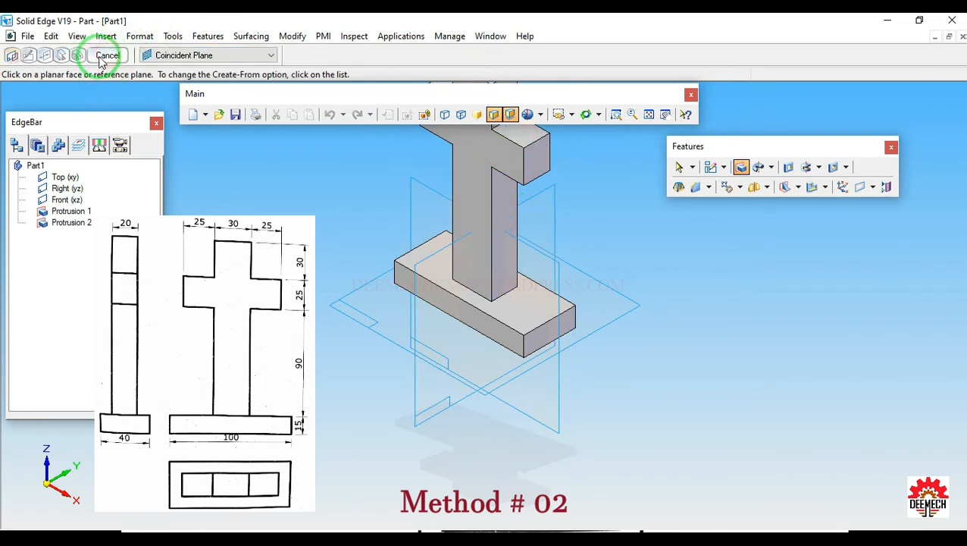
- Inspect the finished solid from a rotated view and the front view, moving the Main toolbar clear of the model
click(639, 119)
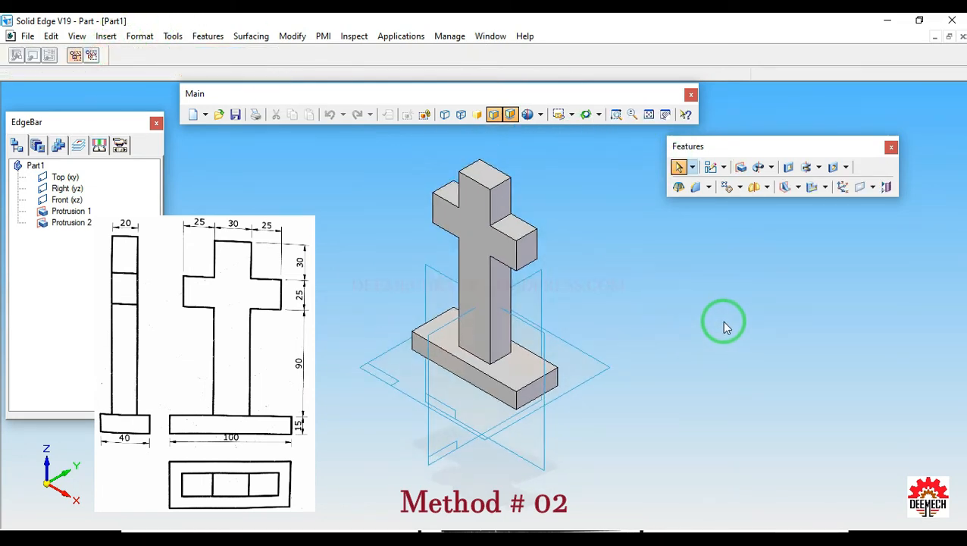
middle_drag(724, 326, 629, 458)
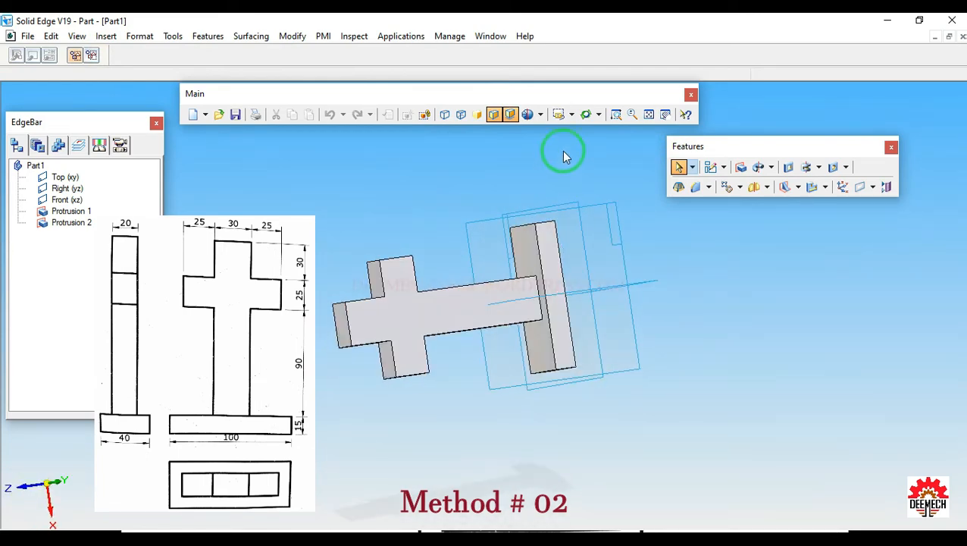
click(570, 115)
click(572, 150)
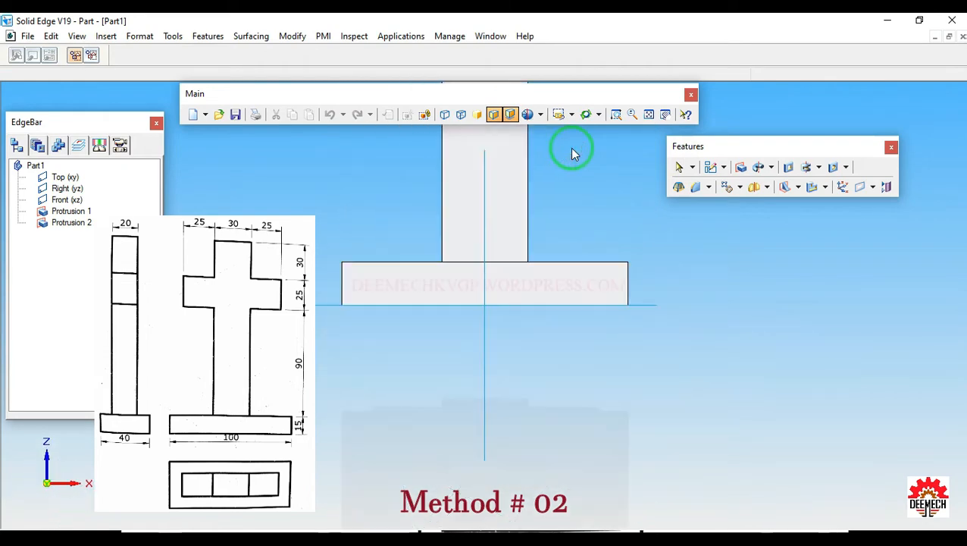
click(649, 115)
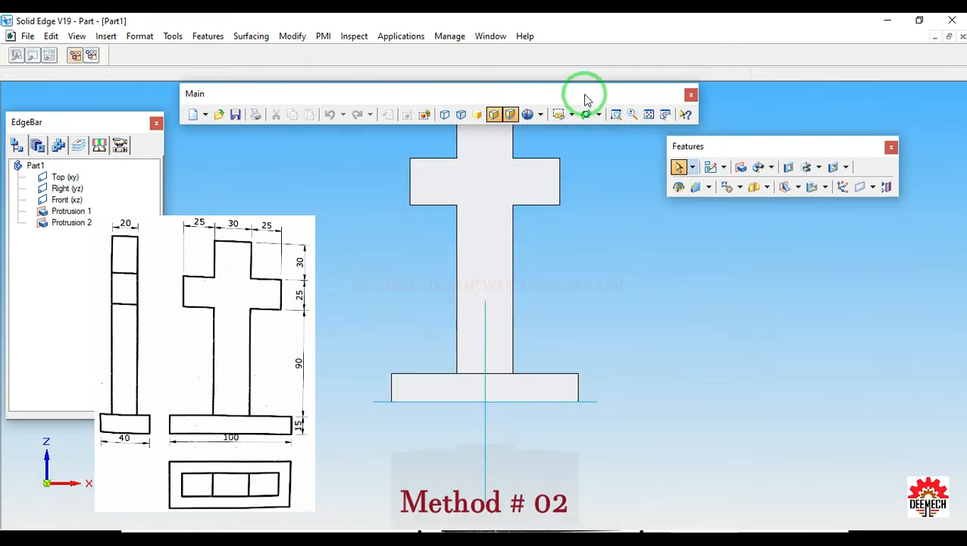
drag(585, 99, 787, 454)
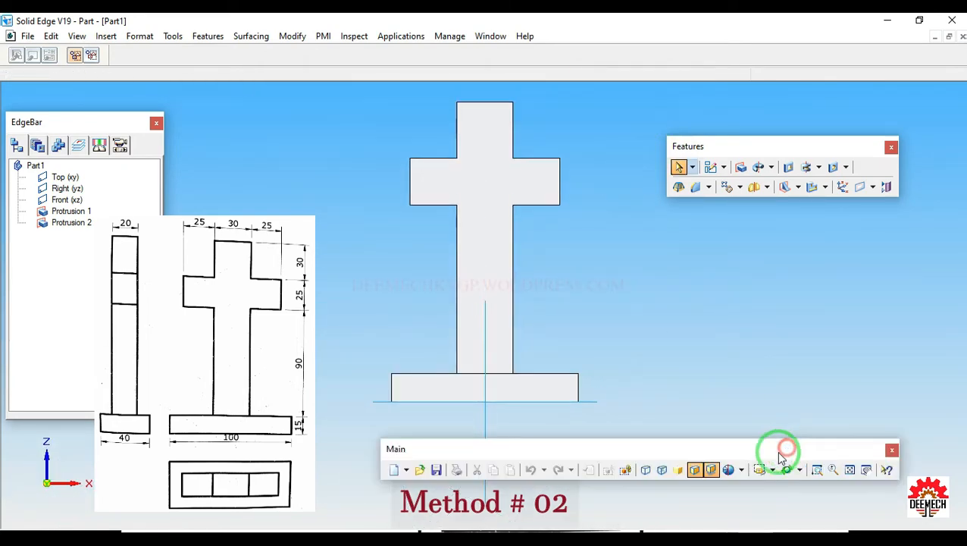
- Review the model with visible and hidden edges in the front, top and iso views, ending in shaded display with edges
click(711, 470)
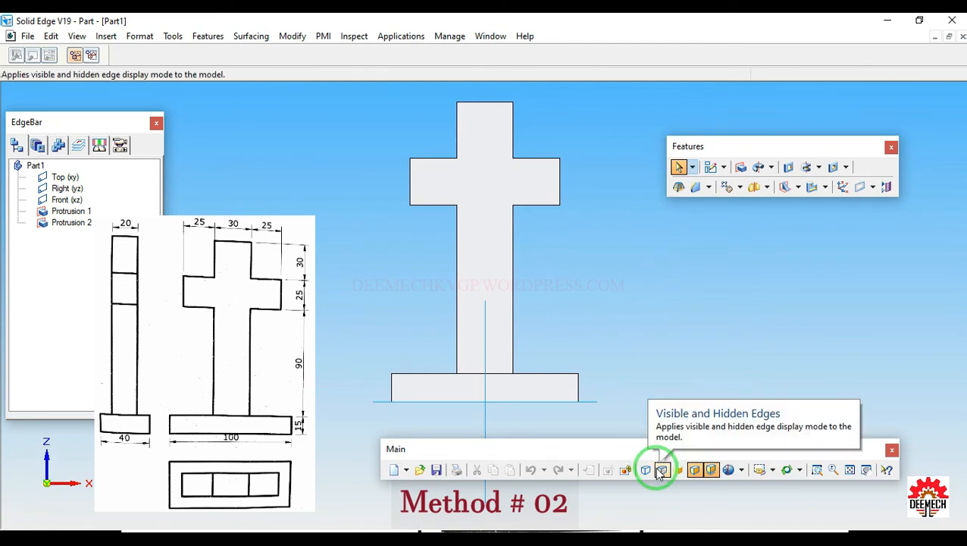
click(661, 470)
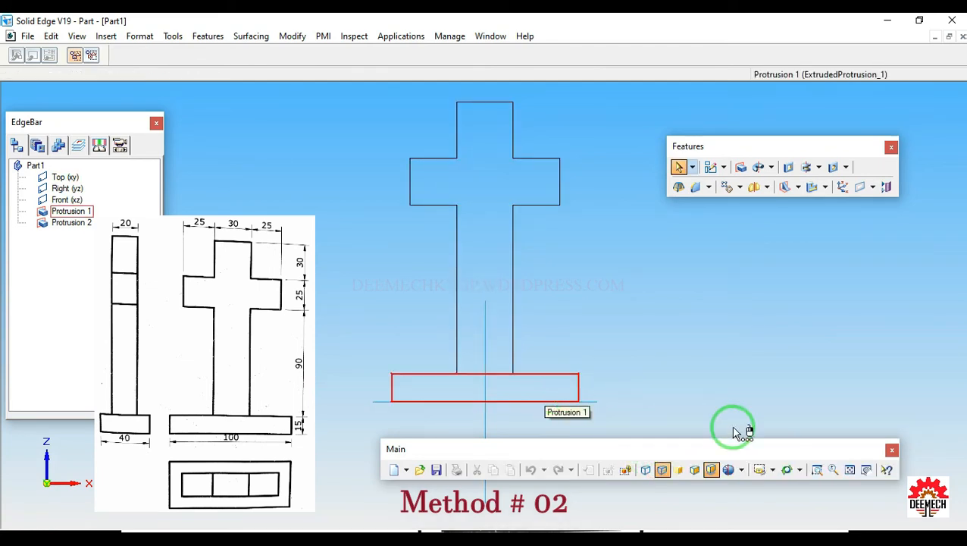
click(772, 470)
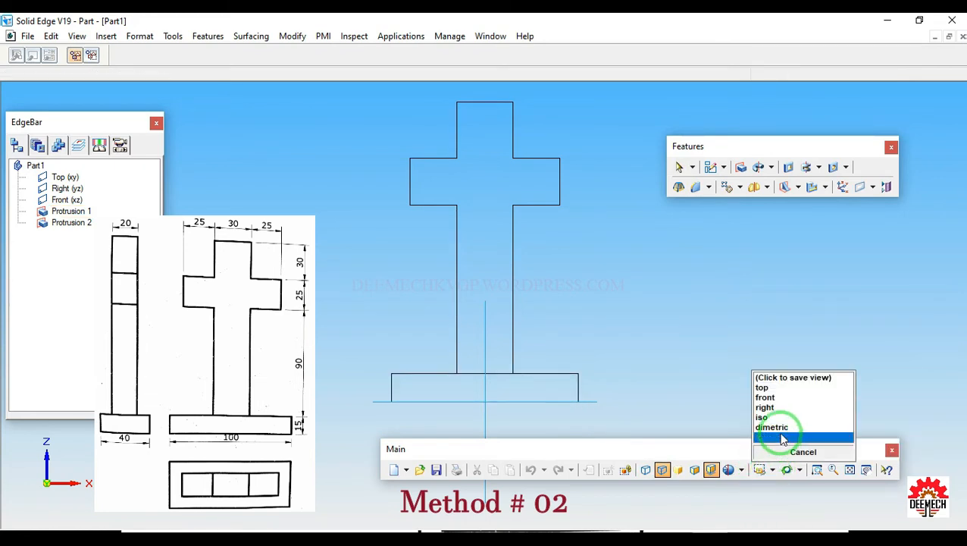
click(781, 389)
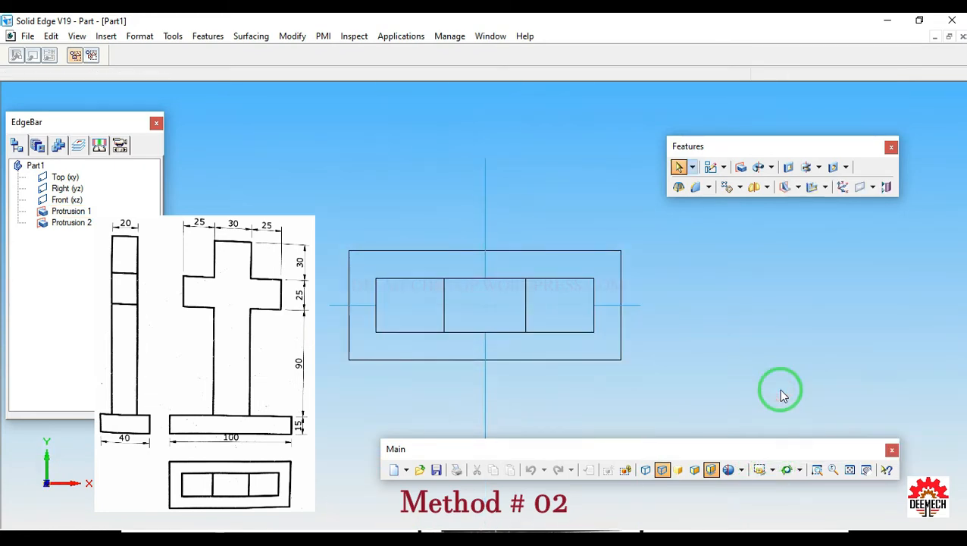
click(772, 470)
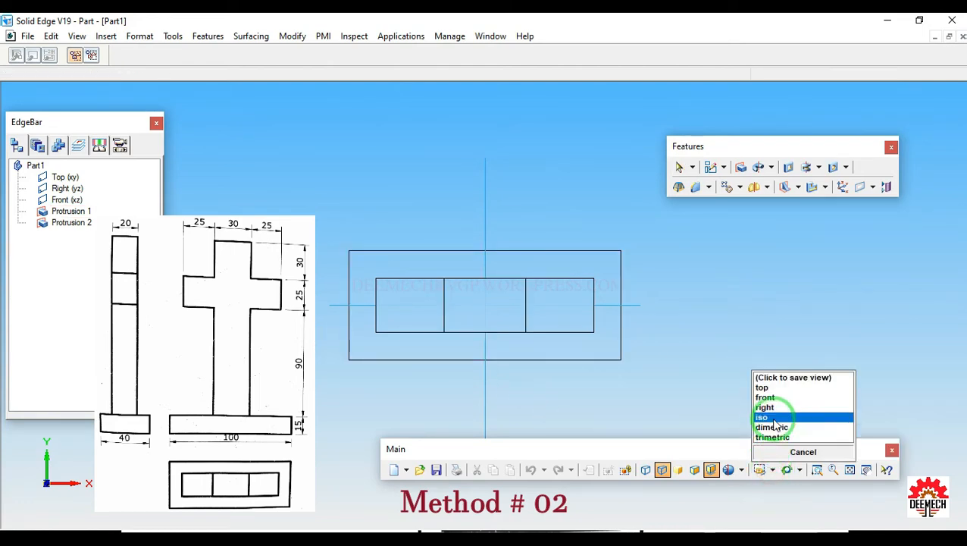
click(774, 417)
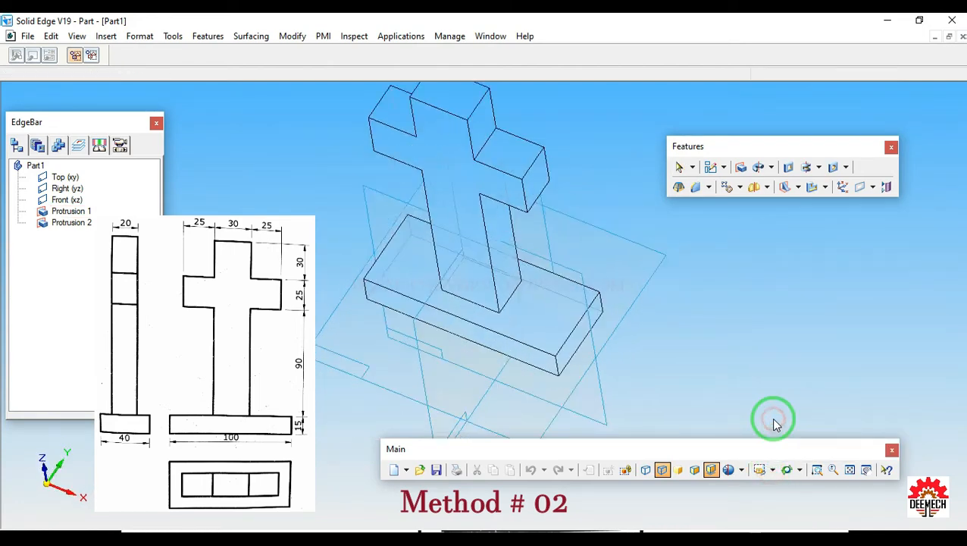
click(851, 470)
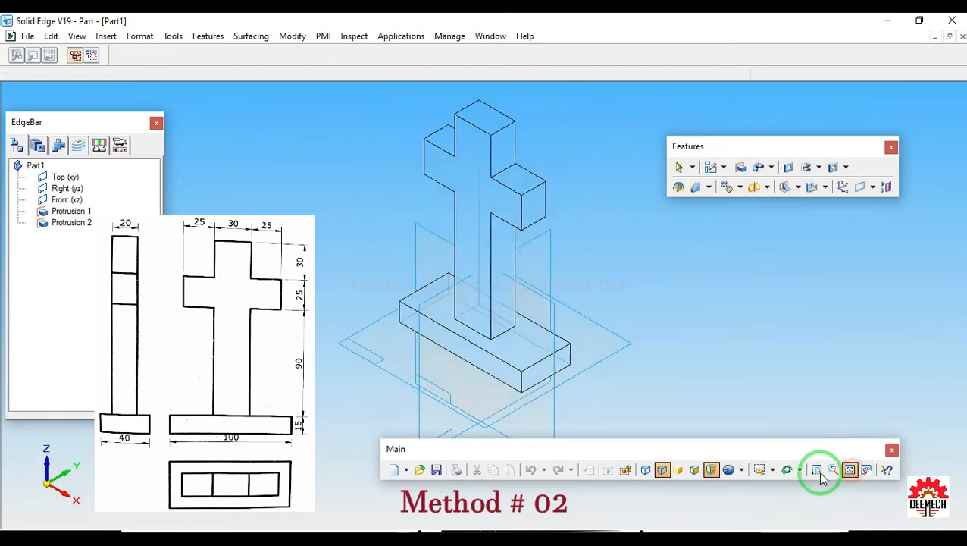
click(694, 470)
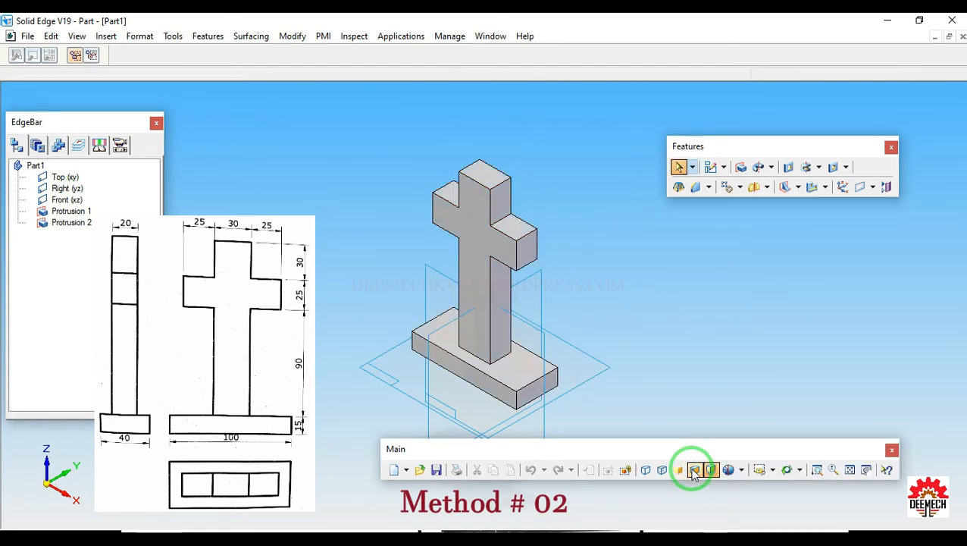
- Start saving the part and enter a title beginning with 3D in its summary properties
click(23, 35)
click(52, 119)
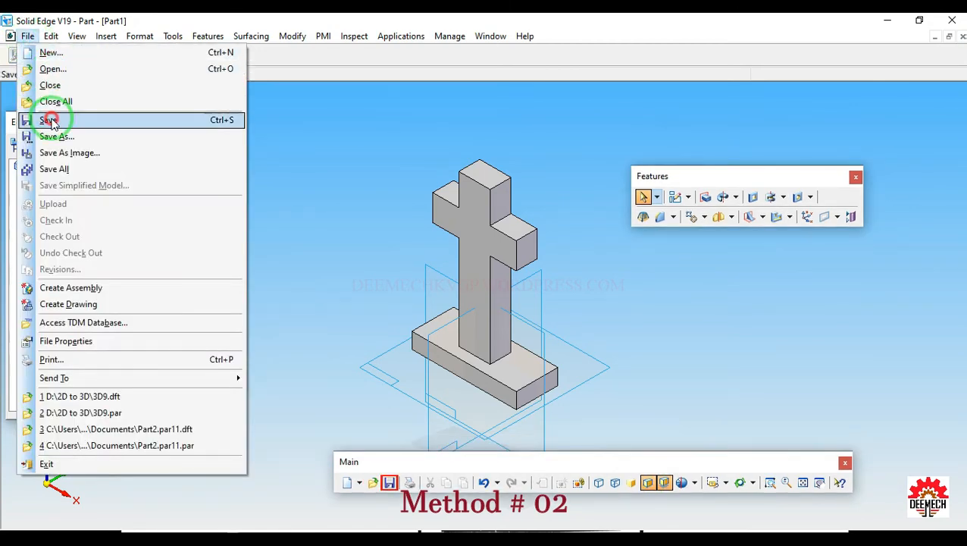
click(68, 50)
click(82, 72)
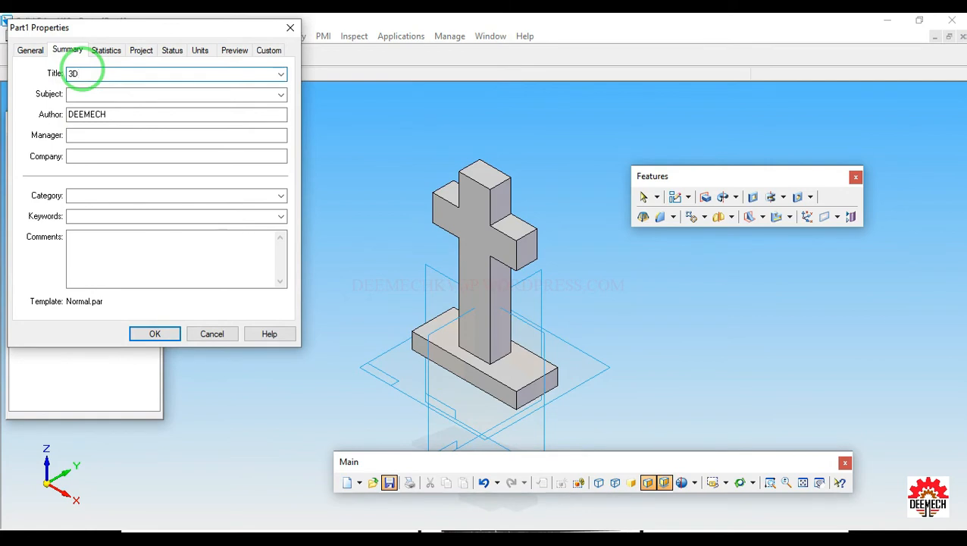
click(141, 334)
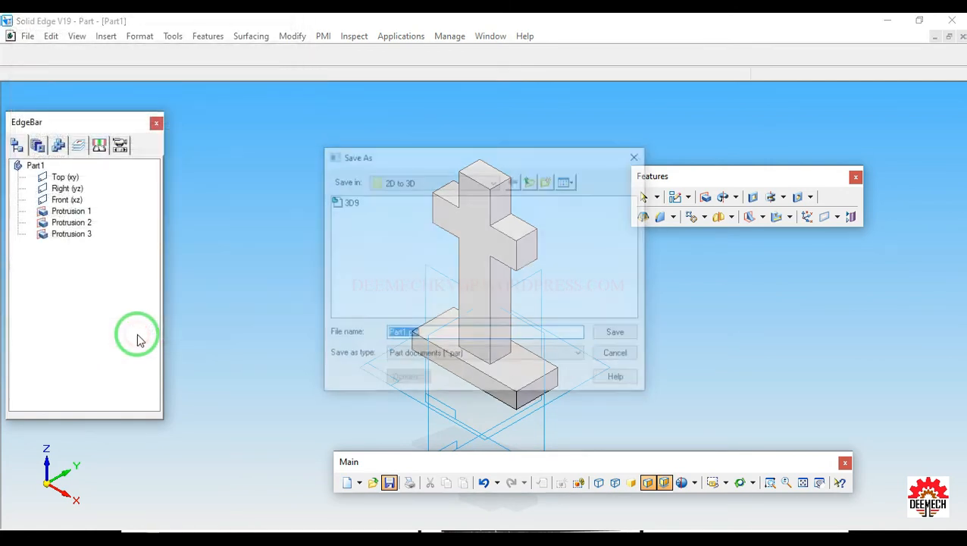
- Save the part as 3D10 in the 2D to 3D folder on Local Disk (D:)
click(492, 182)
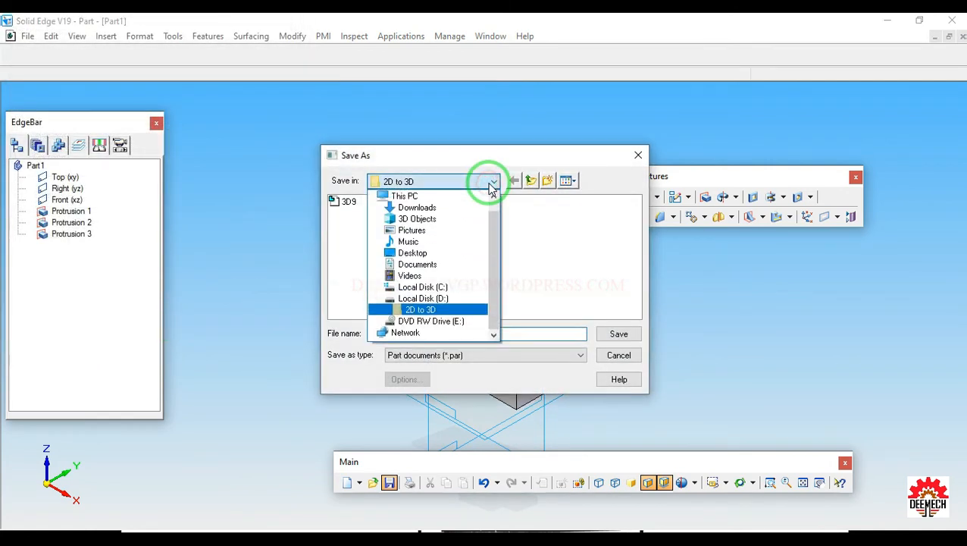
click(458, 300)
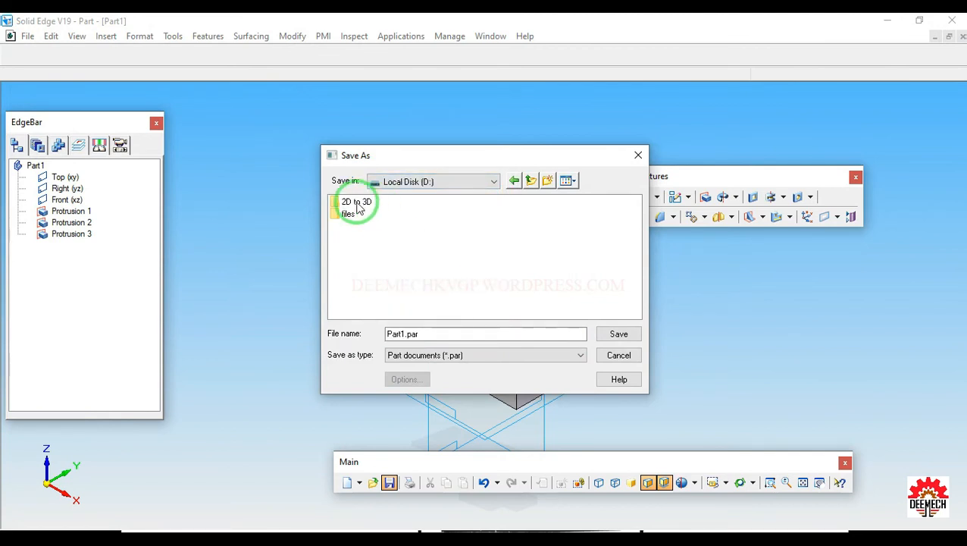
click(359, 210)
click(619, 334)
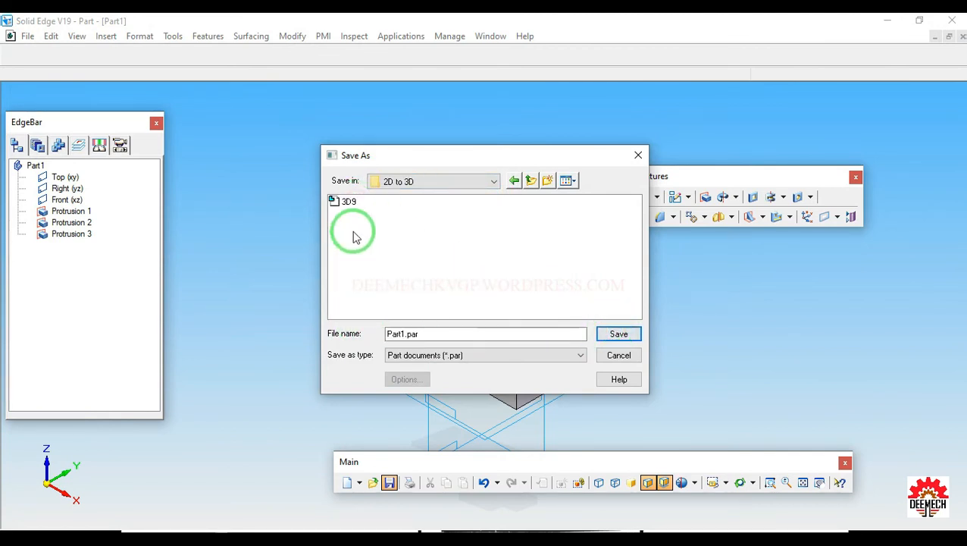
double_click(426, 333)
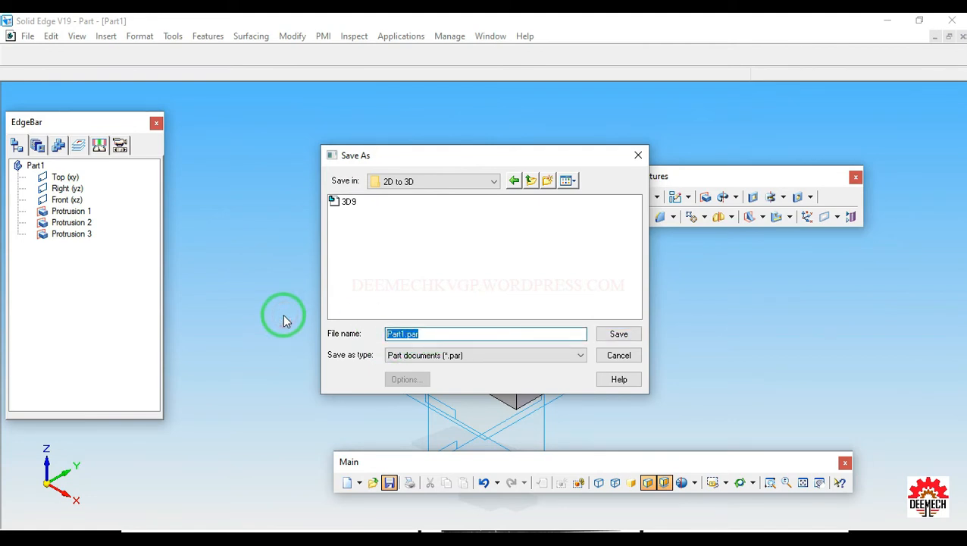
text(3D10)
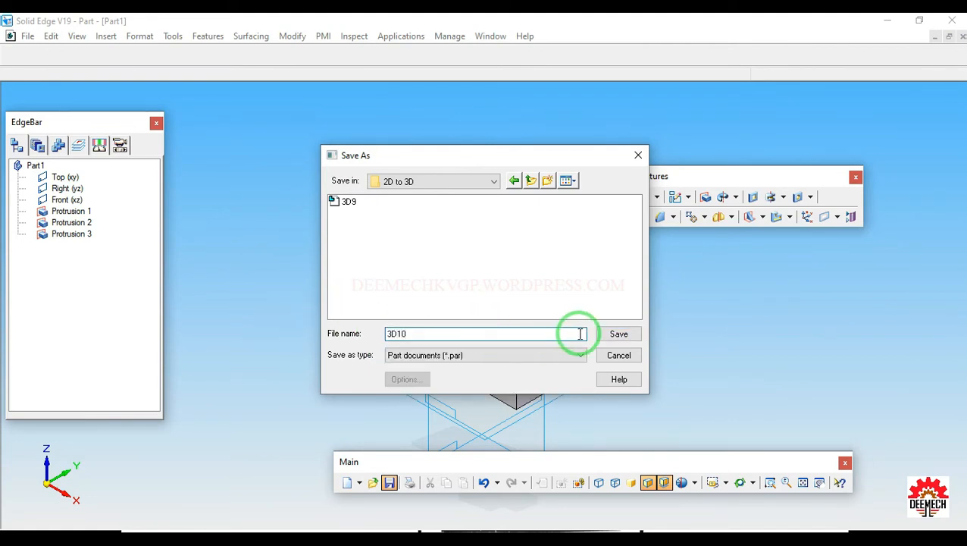
click(628, 338)
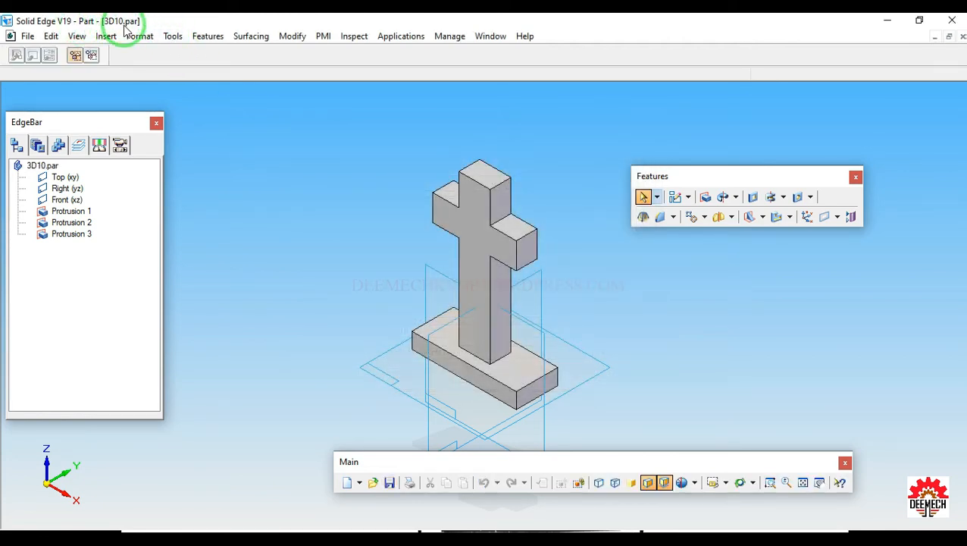
- Close the part document and create a new drawing
click(959, 38)
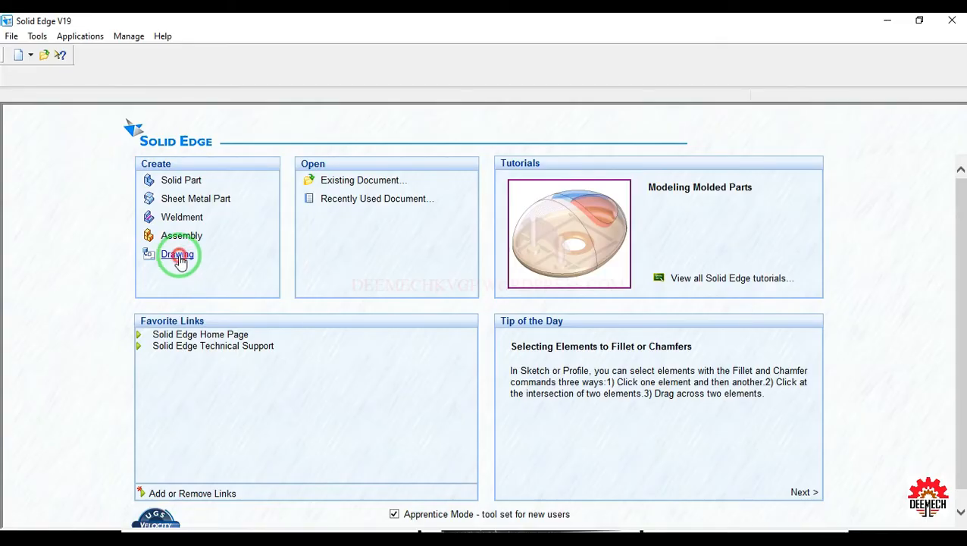
click(177, 256)
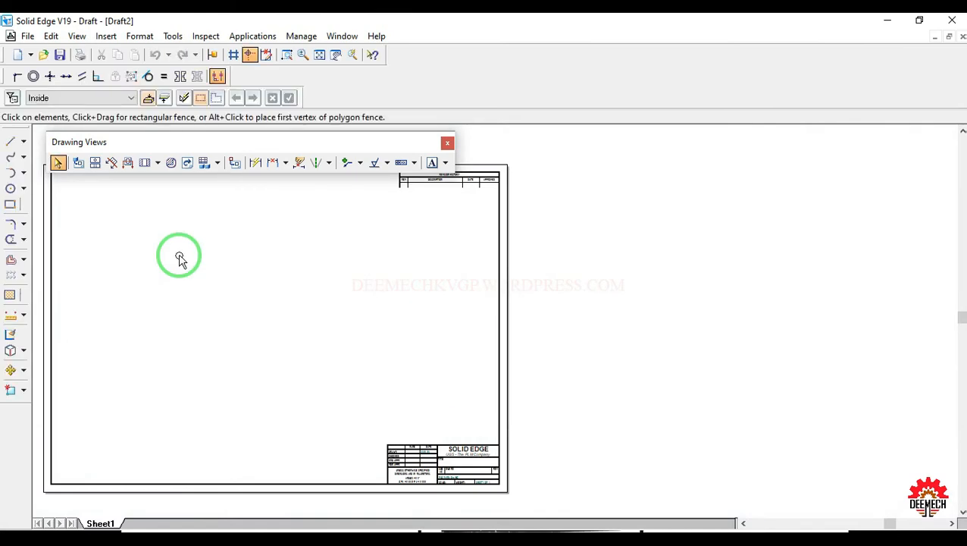
- Check which toolbars are enabled for the new drawing
click(76, 36)
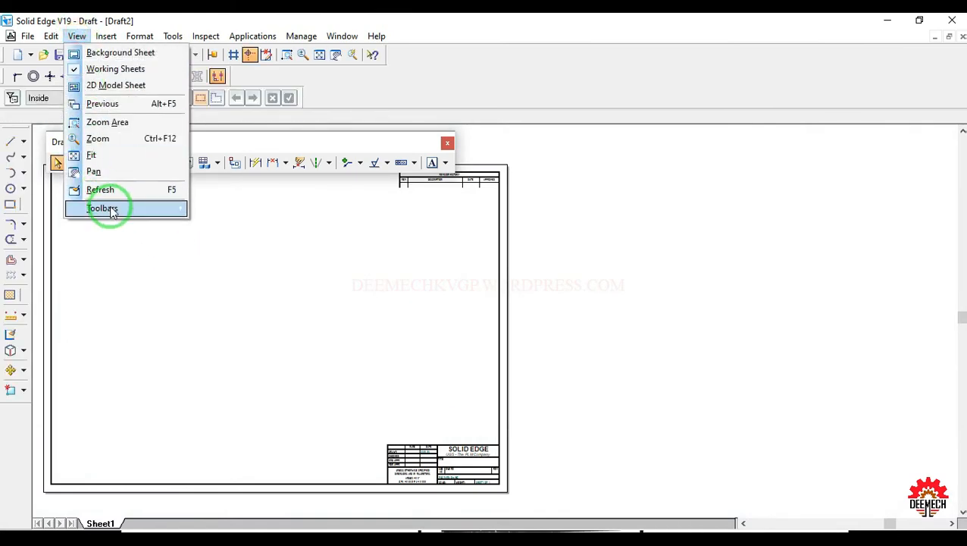
mouse_move(112, 212)
click(206, 294)
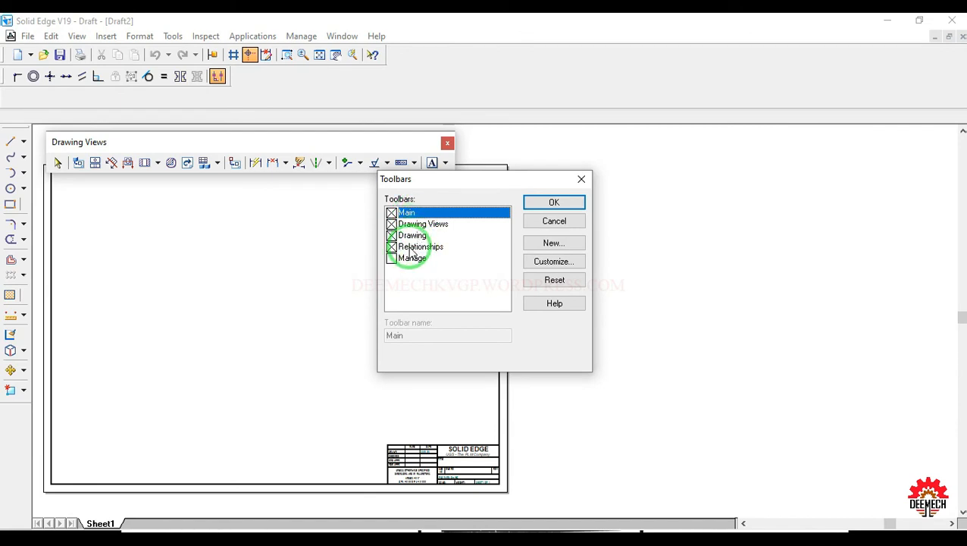
click(568, 210)
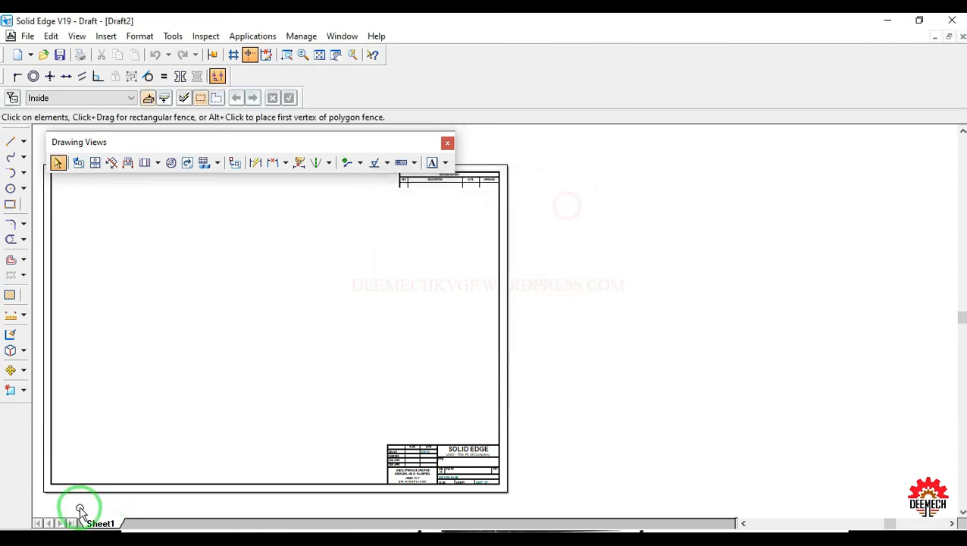
- Set the background of Sheet1 to A4-Sheet in the sheet setup and fit the sheet in view
right_click(102, 523)
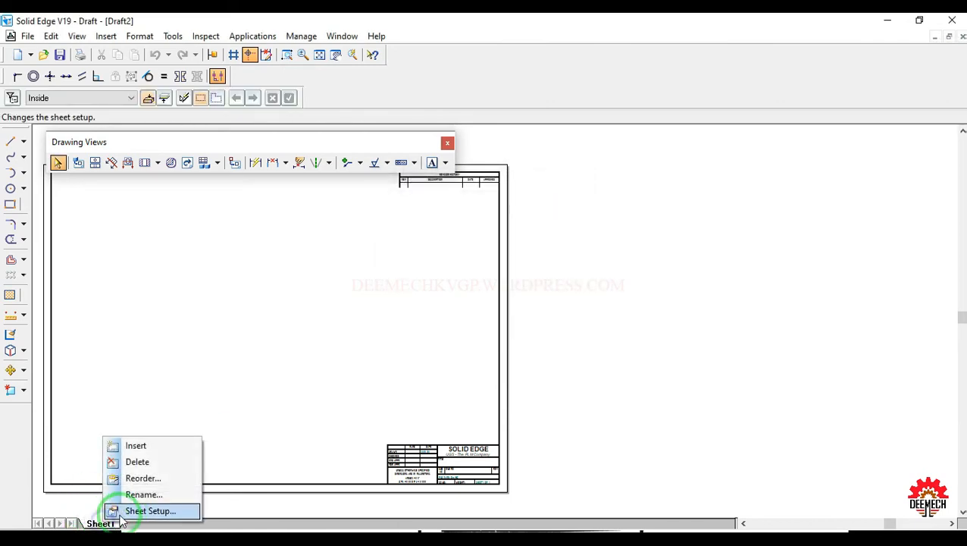
click(152, 511)
click(459, 216)
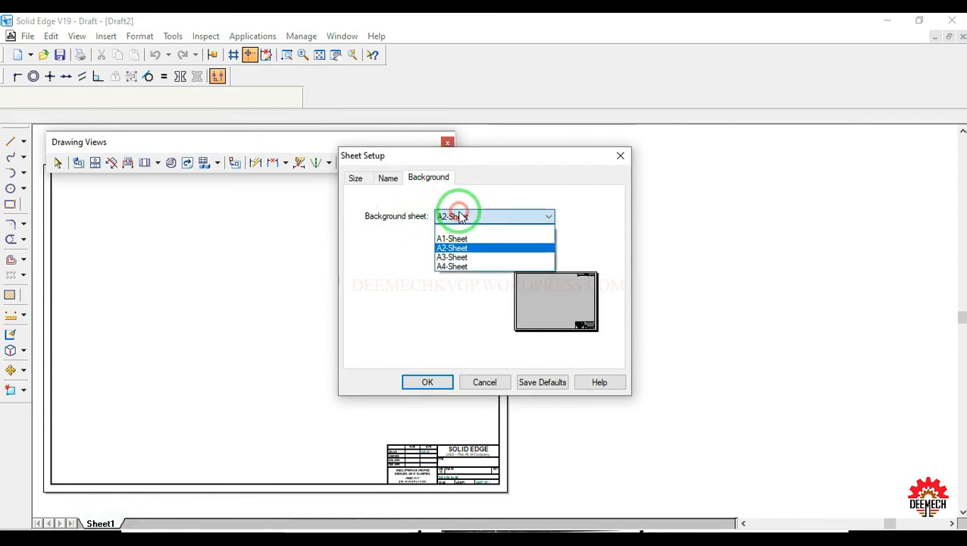
click(449, 267)
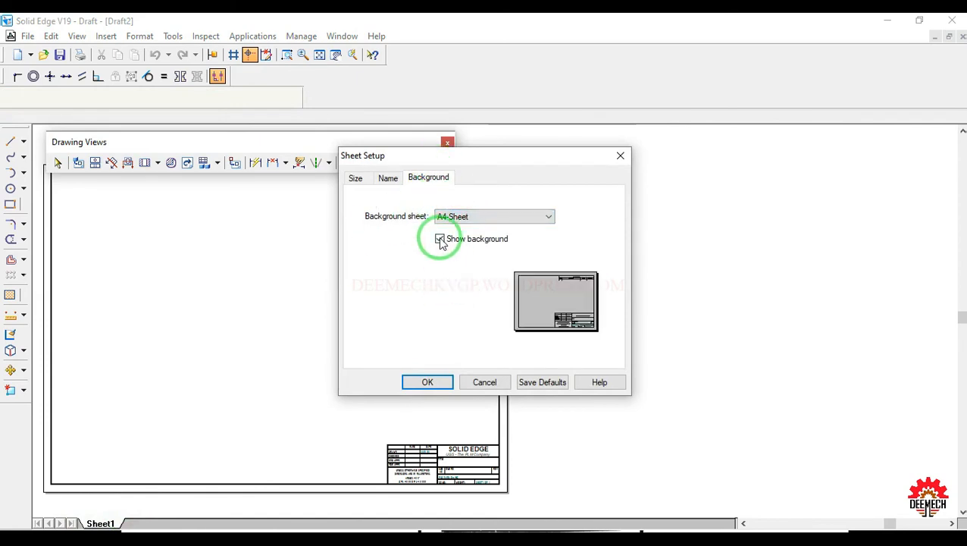
click(428, 382)
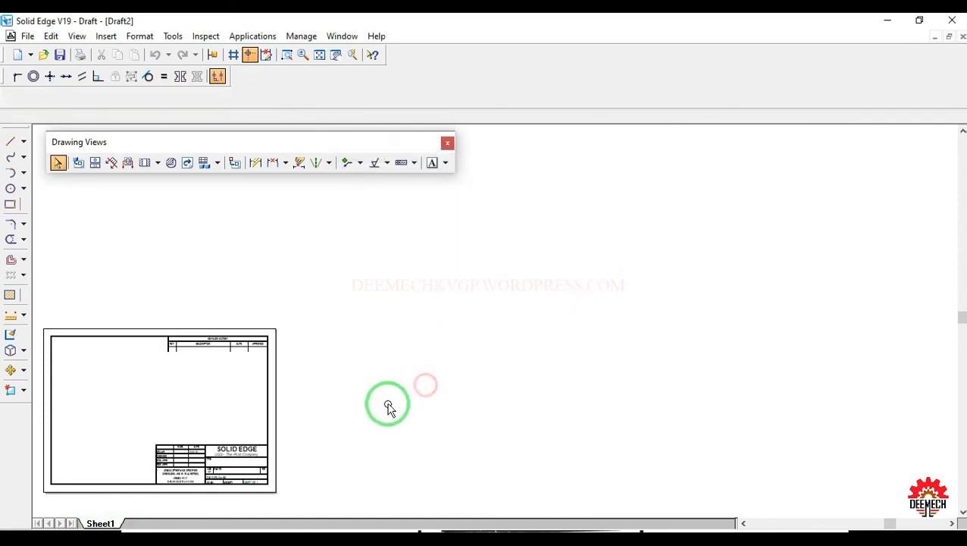
click(319, 54)
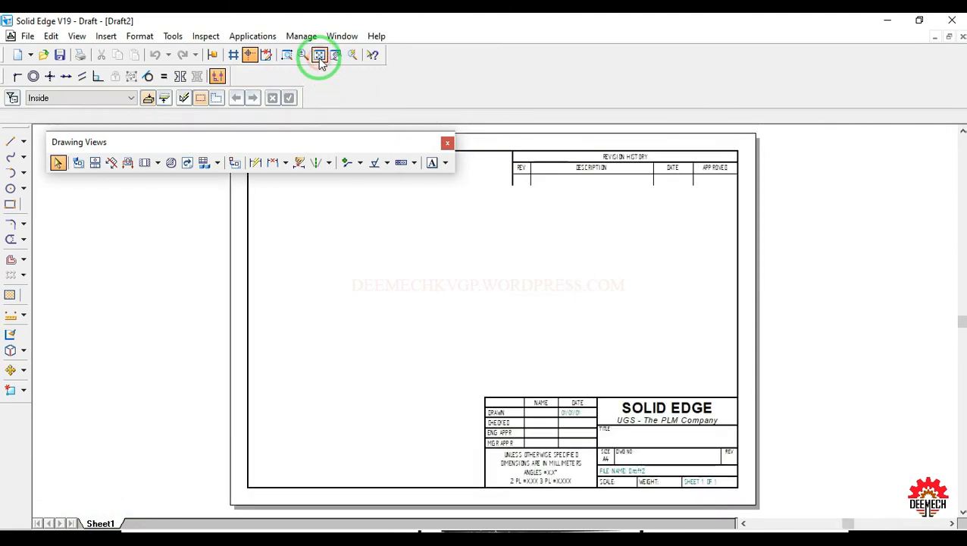
- Turn on the display of the background sheets and open the A4-Sheet background fitted in view
click(77, 37)
click(100, 57)
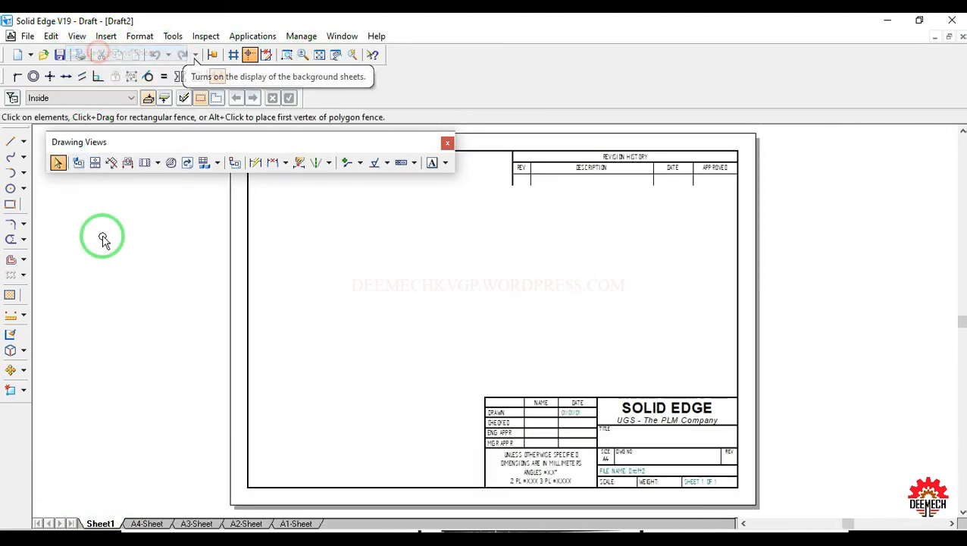
click(147, 524)
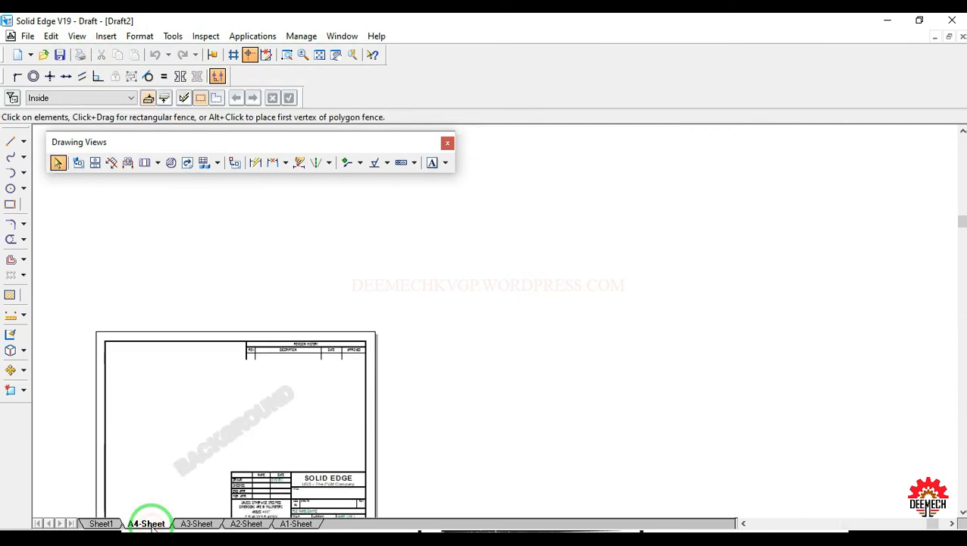
click(319, 55)
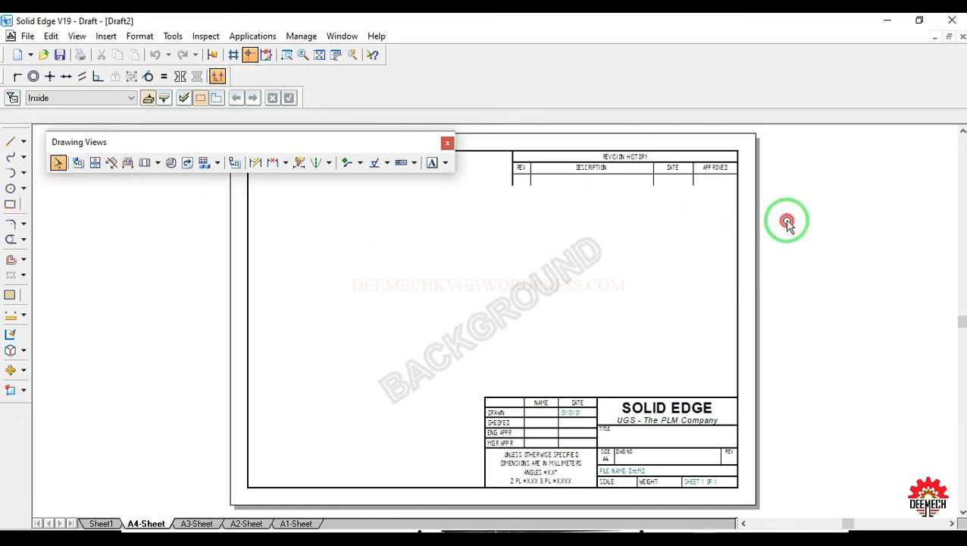
- Delete the revision history table and the title block from the A4-Sheet background, and hide the background sheets
drag(788, 220, 491, 139)
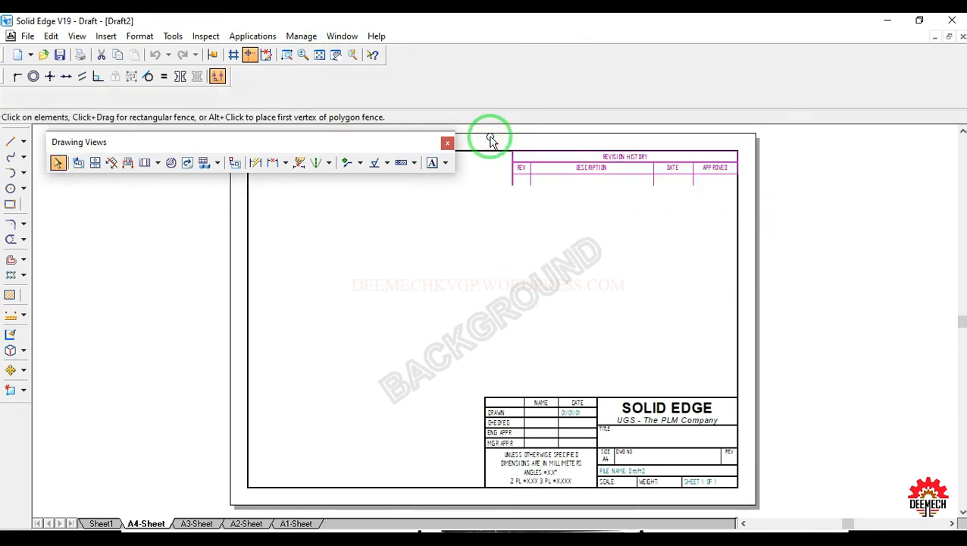
key(Delete)
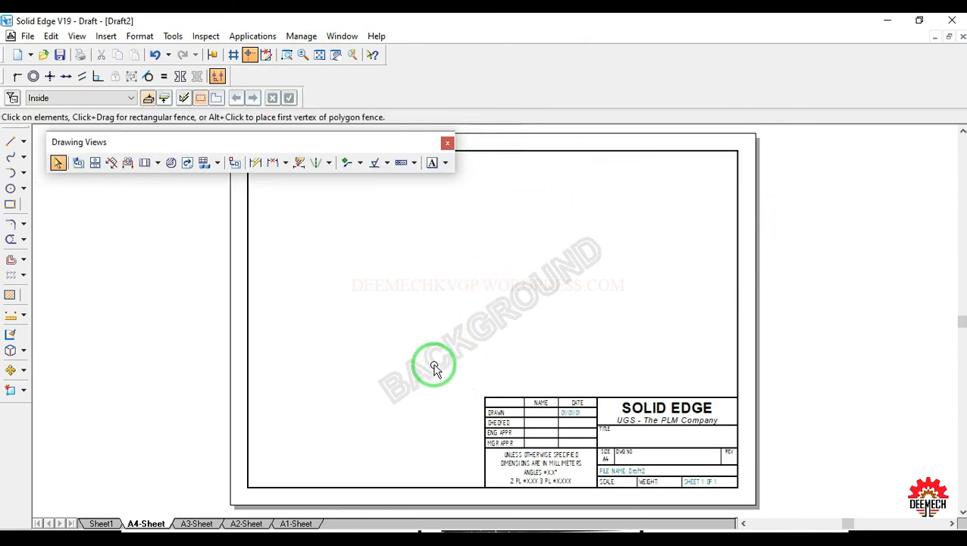
drag(434, 368, 806, 506)
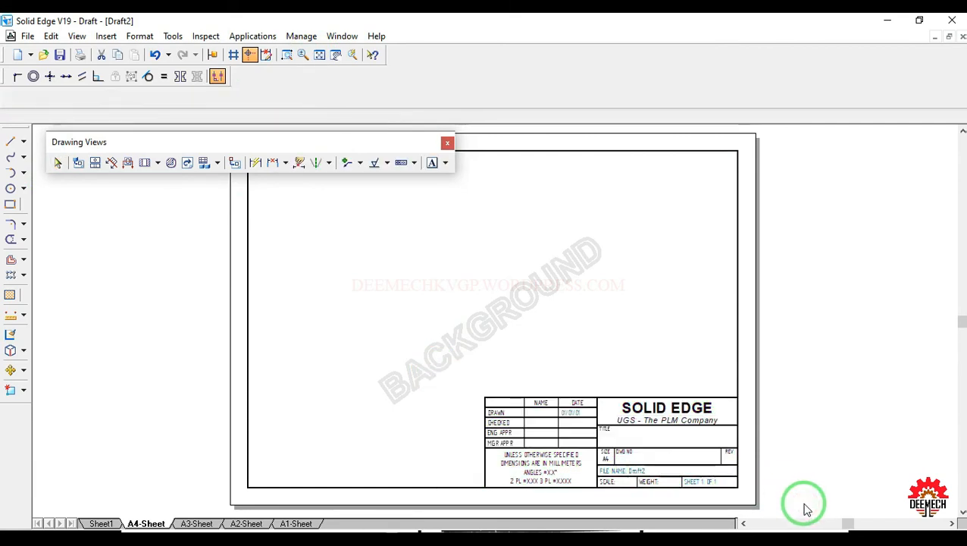
key(Delete)
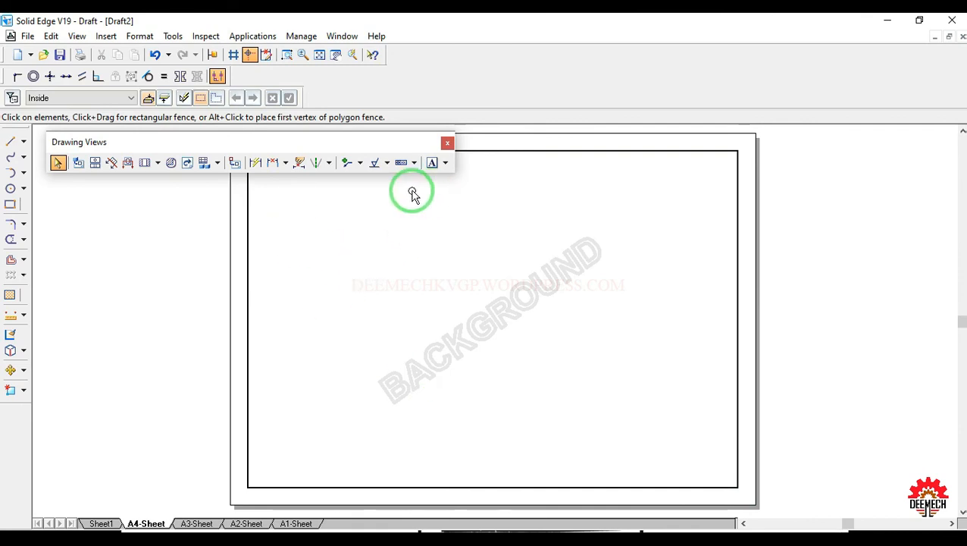
click(77, 36)
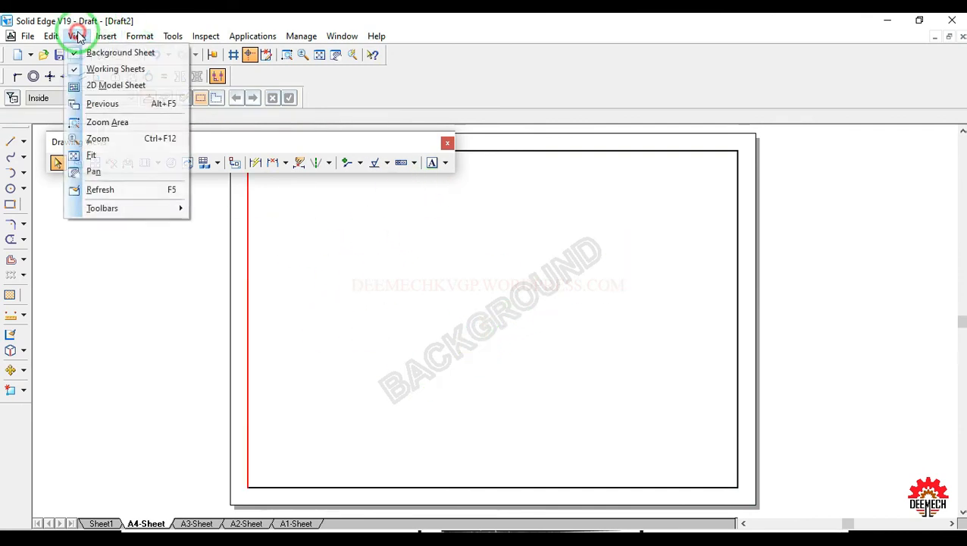
click(95, 52)
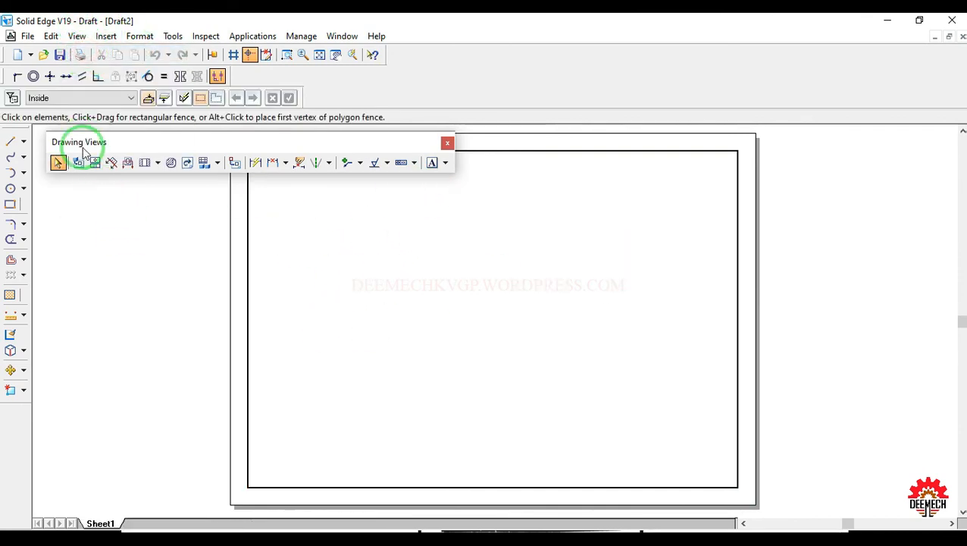
- Start the Drawing View Wizard and open the part 3D10 from the 2D to 3D folder as the model
drag(78, 147, 67, 138)
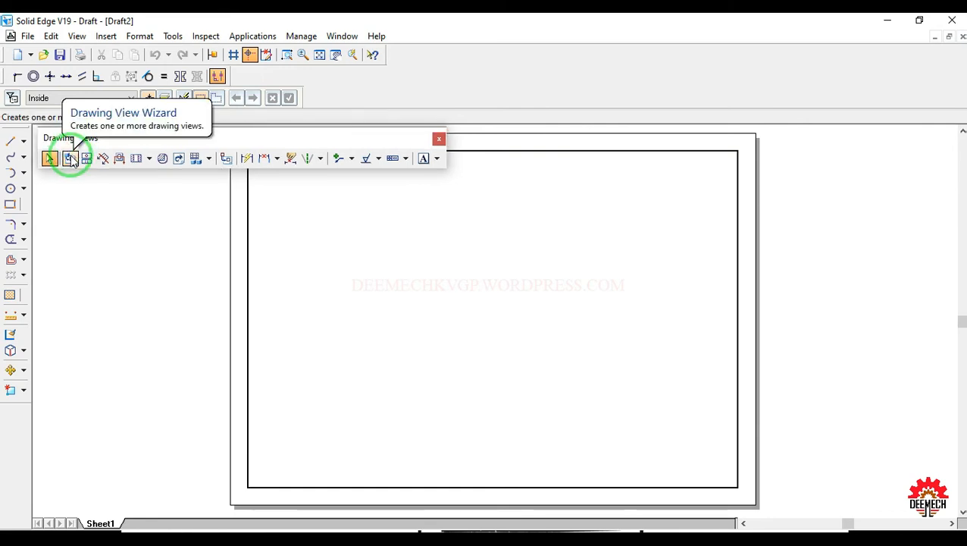
click(69, 158)
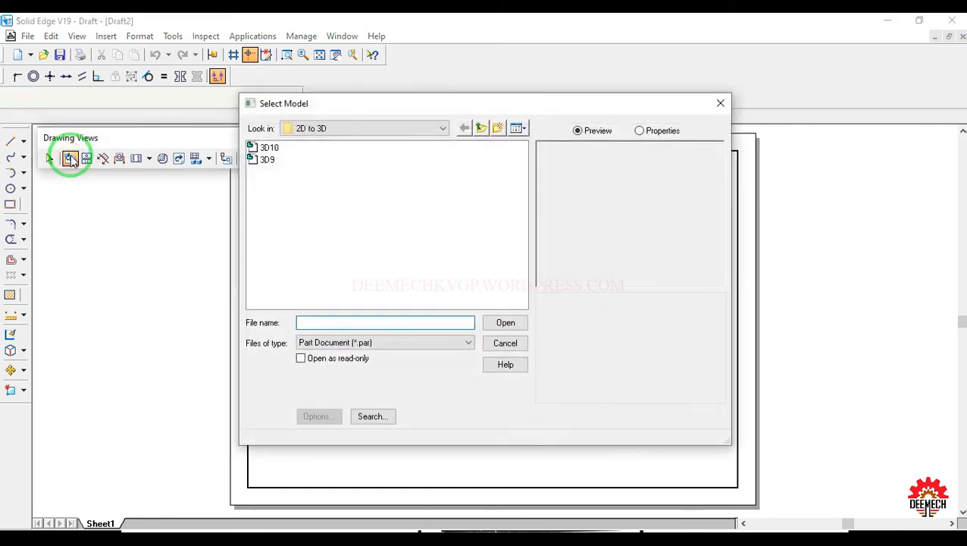
click(334, 128)
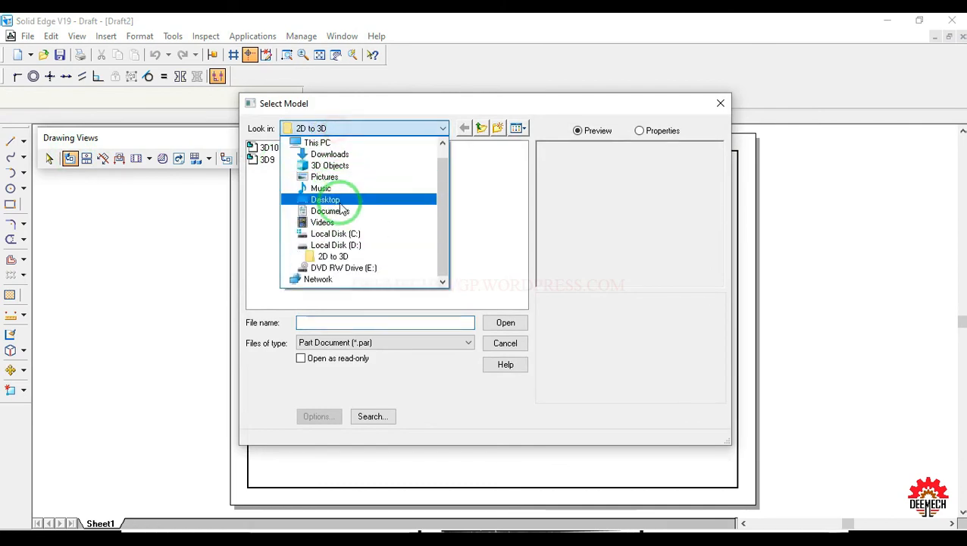
click(357, 244)
double_click(285, 158)
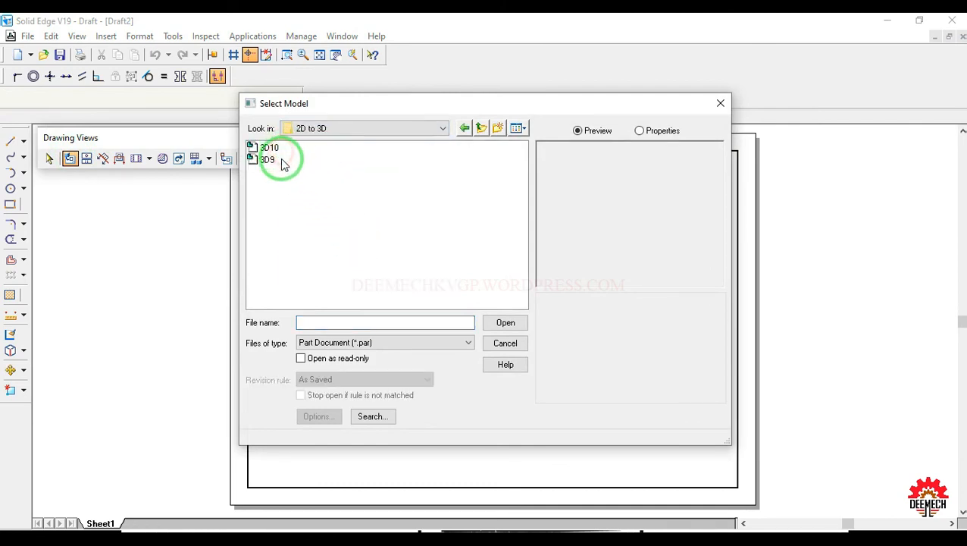
click(269, 150)
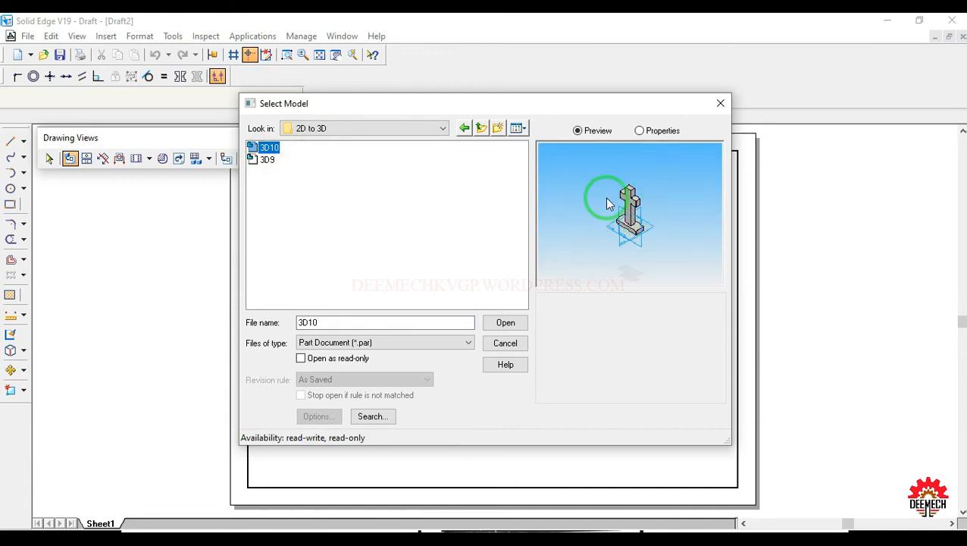
click(520, 326)
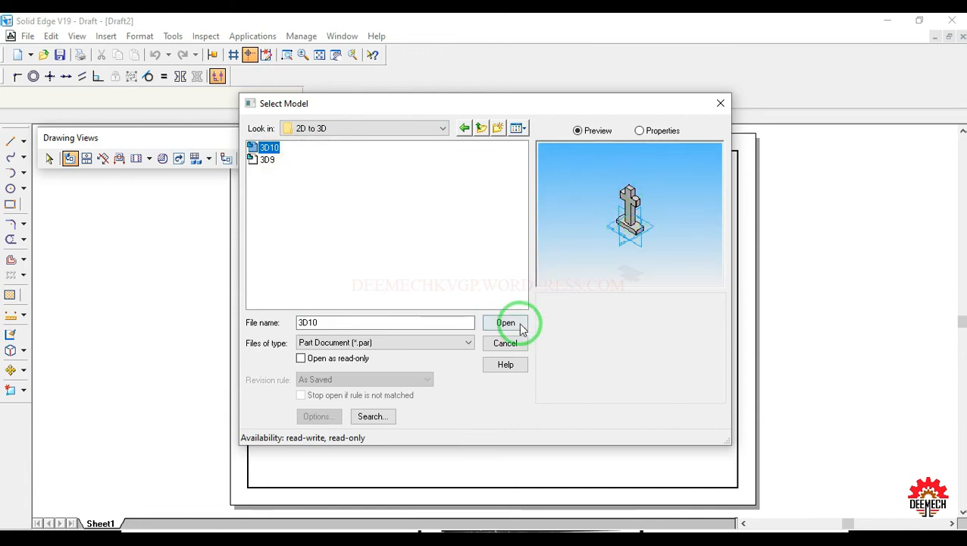
- Set the front orientation as the primary view in the wizard and finish without adding any other views
click(576, 414)
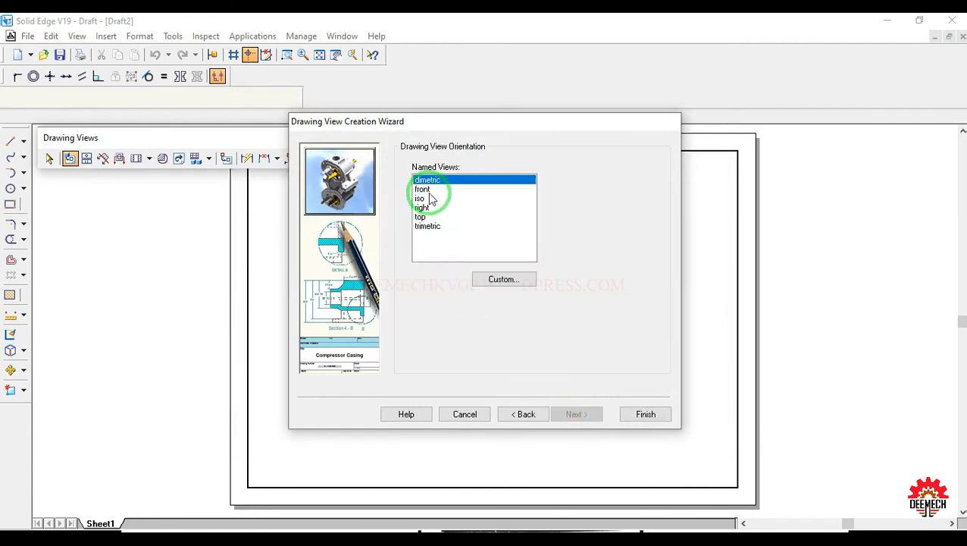
click(429, 192)
click(586, 418)
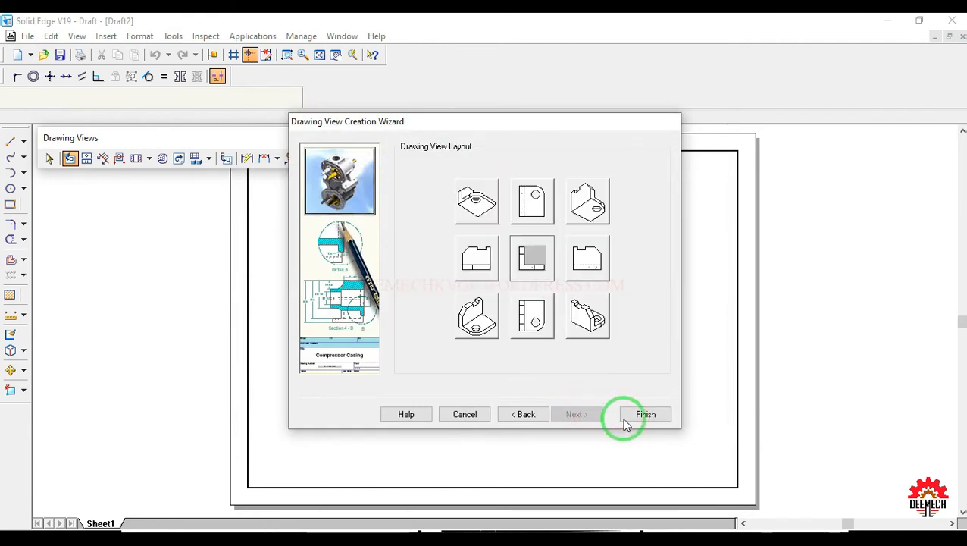
click(639, 417)
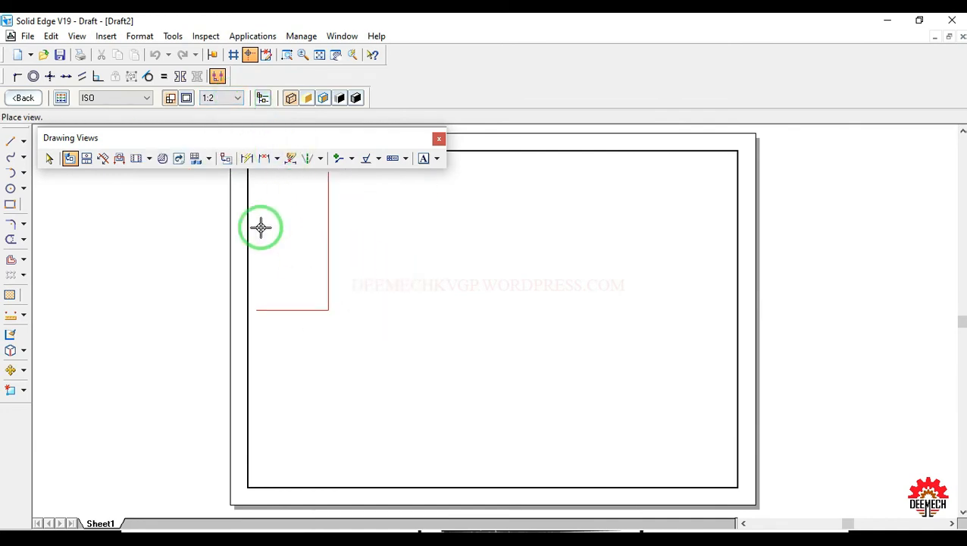
- Set the view scale to 1:2 and place the front view in the upper left part of the sheet
click(237, 98)
click(222, 154)
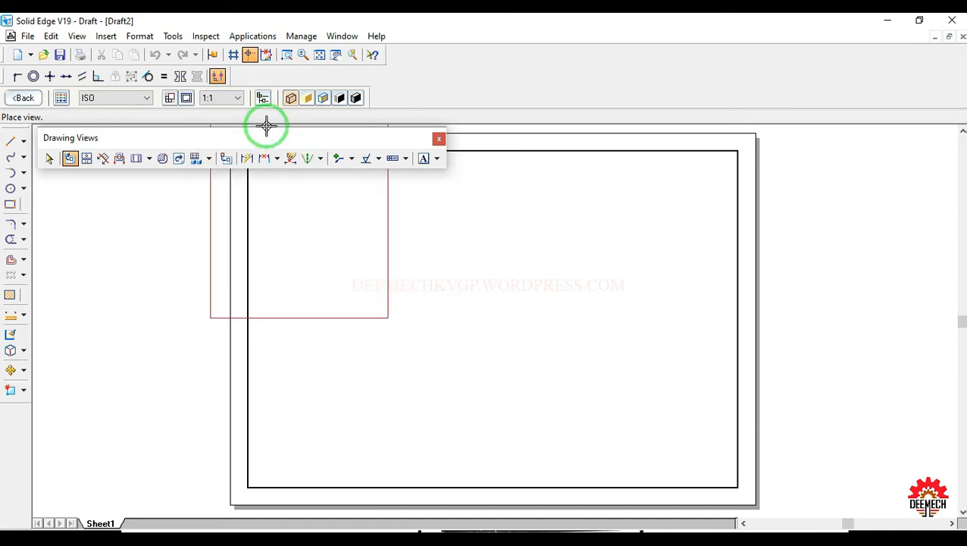
click(238, 98)
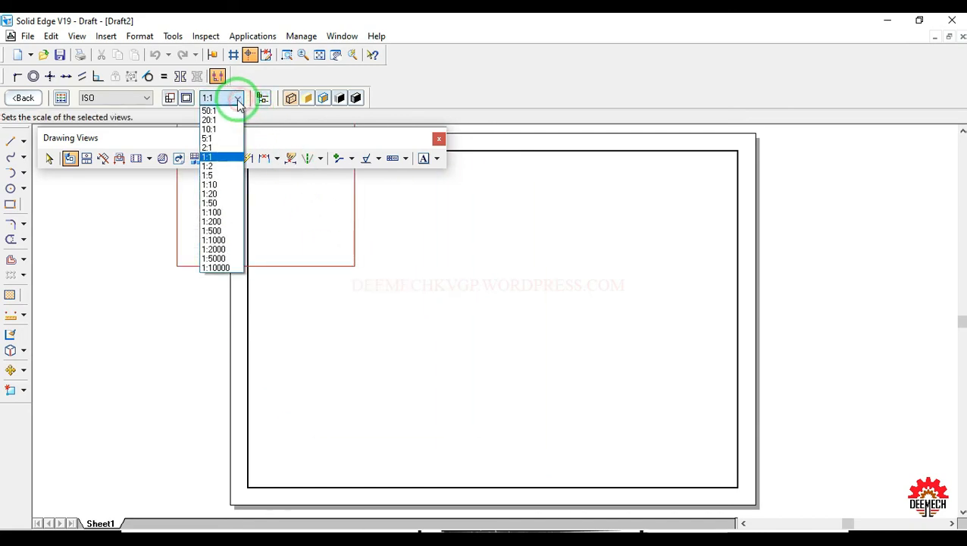
click(225, 166)
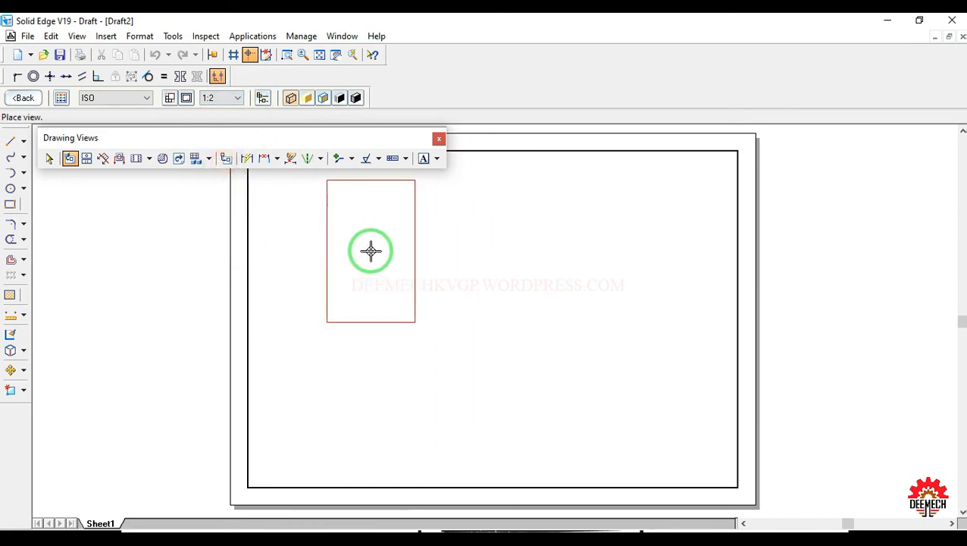
click(372, 250)
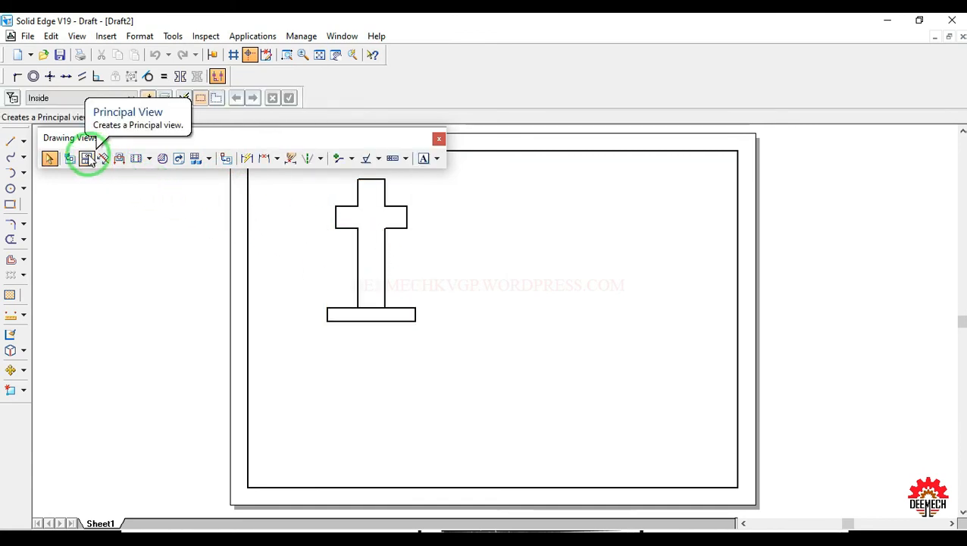
- Project two principal views from the front view: a top view below it and a side view to its left
click(87, 159)
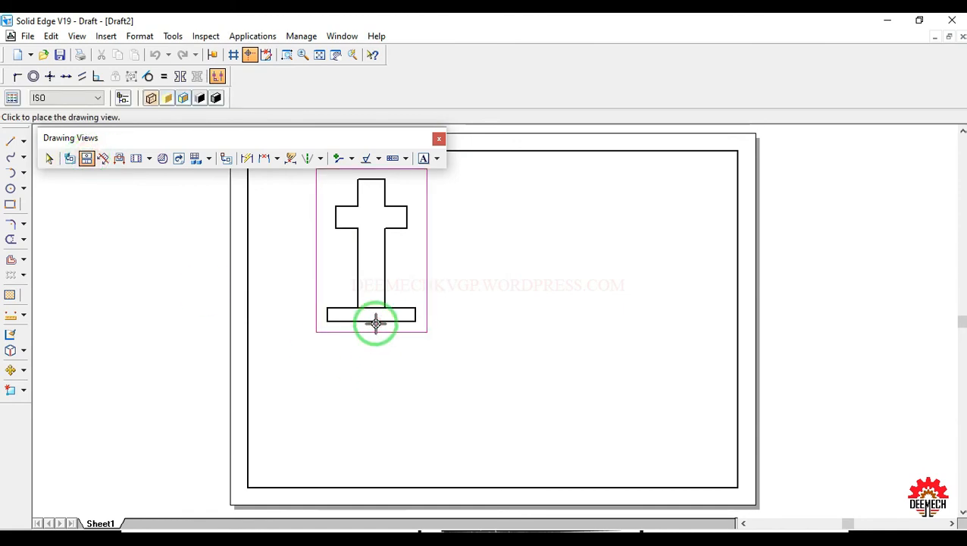
click(366, 399)
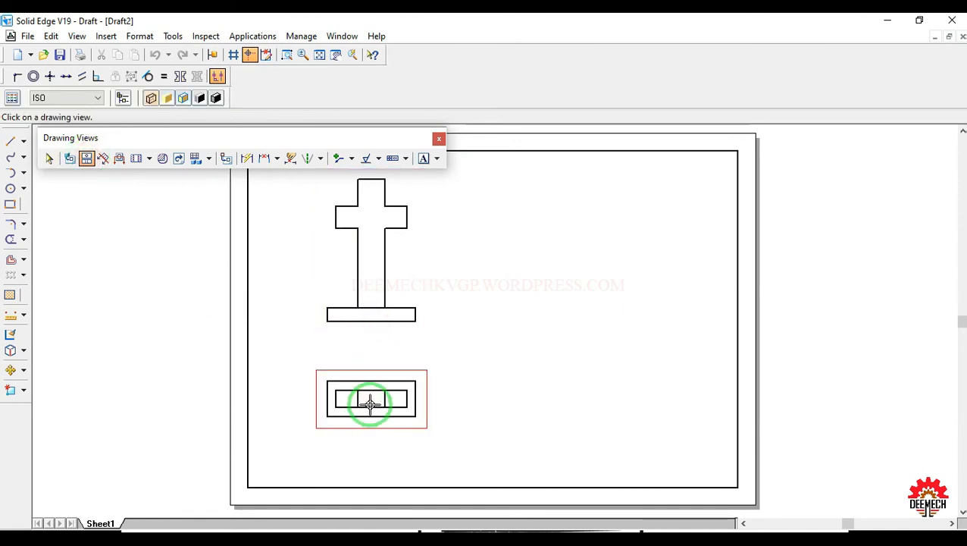
click(361, 291)
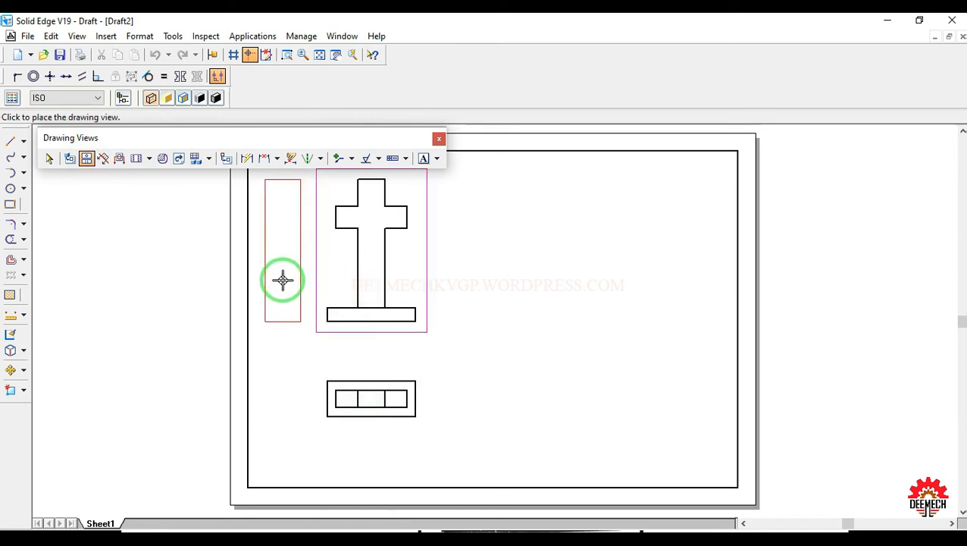
click(282, 280)
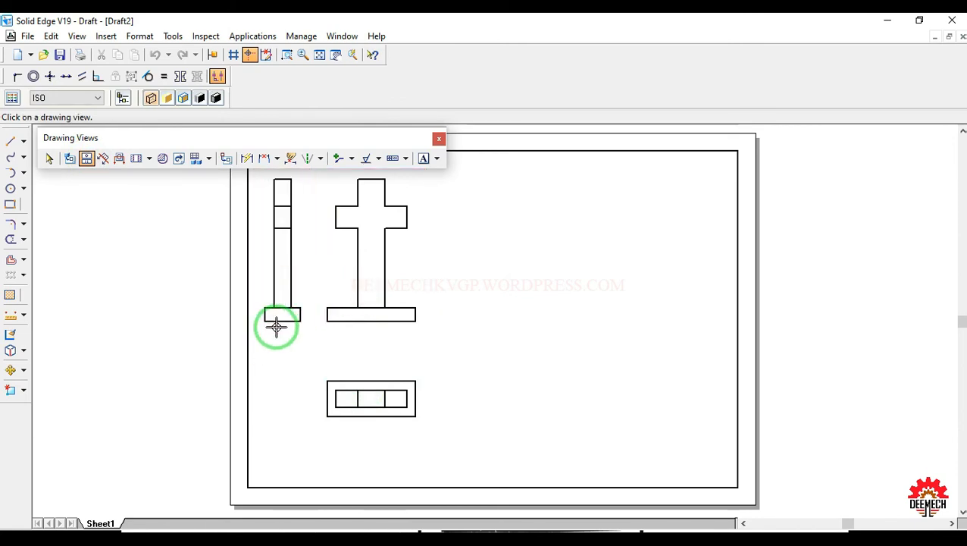
- Spread the views out by moving the front view right, the side view toward the sheet's middle and the top view lower
click(48, 159)
drag(353, 253, 576, 250)
drag(296, 233, 432, 309)
drag(604, 393, 622, 417)
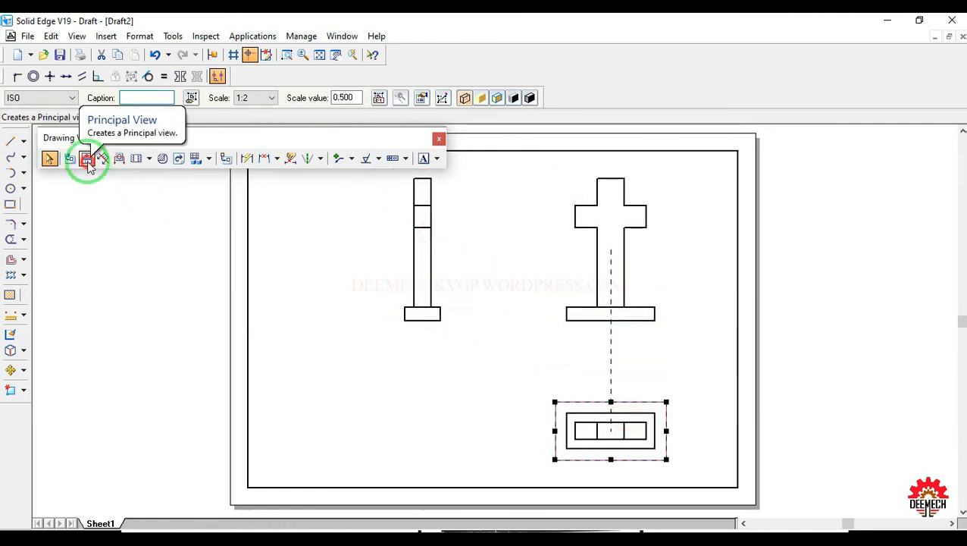
- Project a pictorial view diagonally below left of the front view and rearrange the views so that all fit inside the border
click(87, 161)
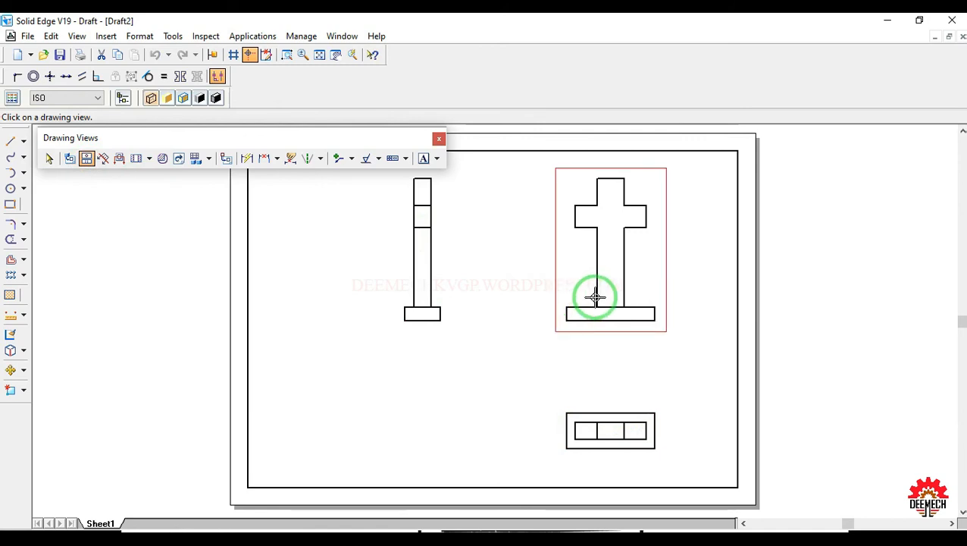
click(596, 298)
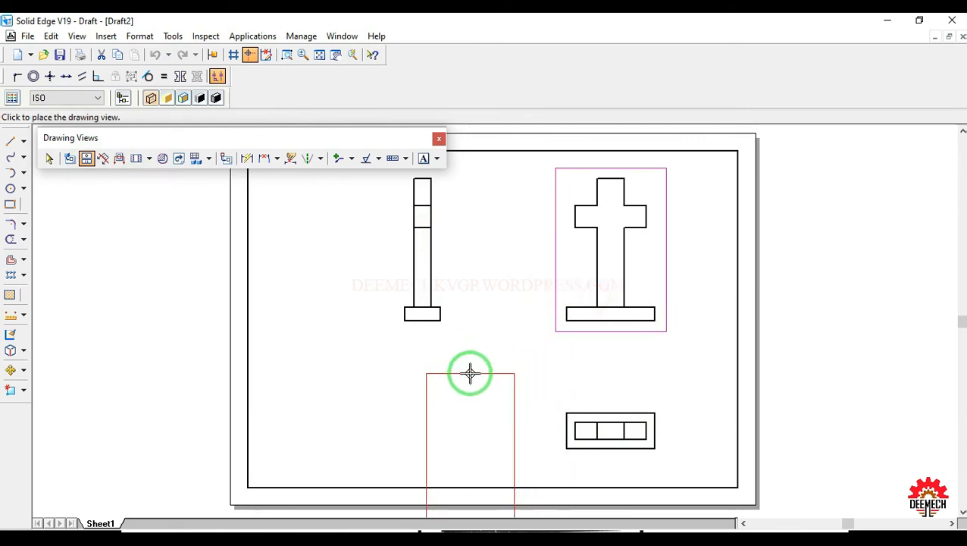
click(470, 373)
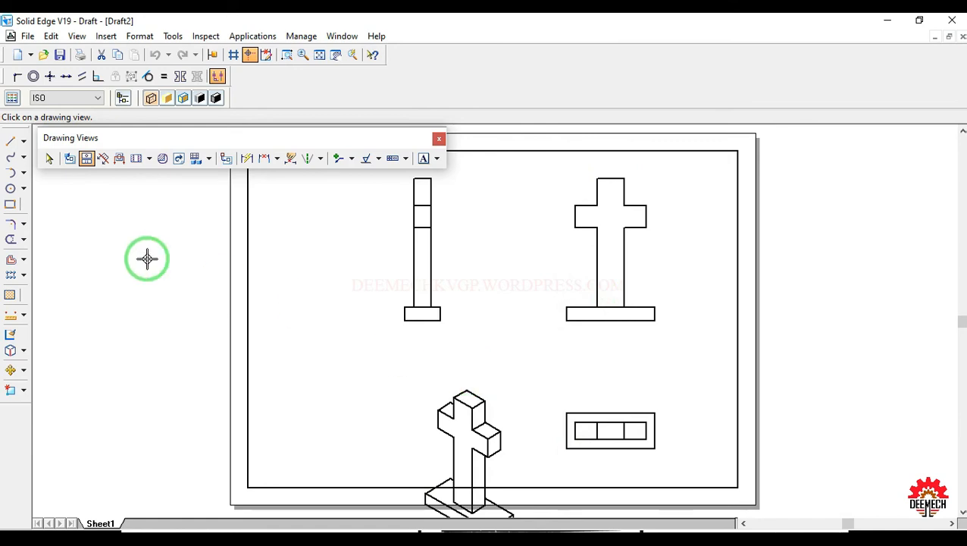
click(49, 158)
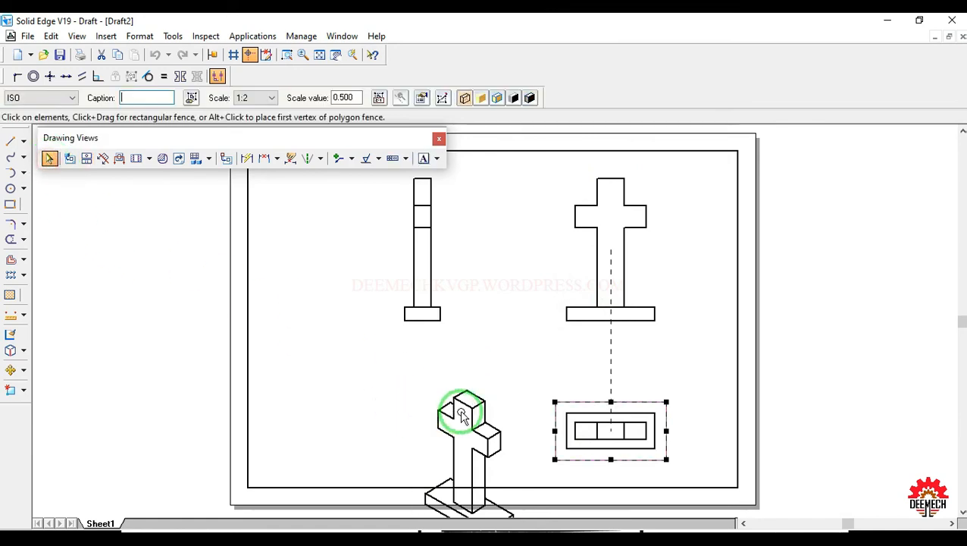
drag(453, 401, 403, 352)
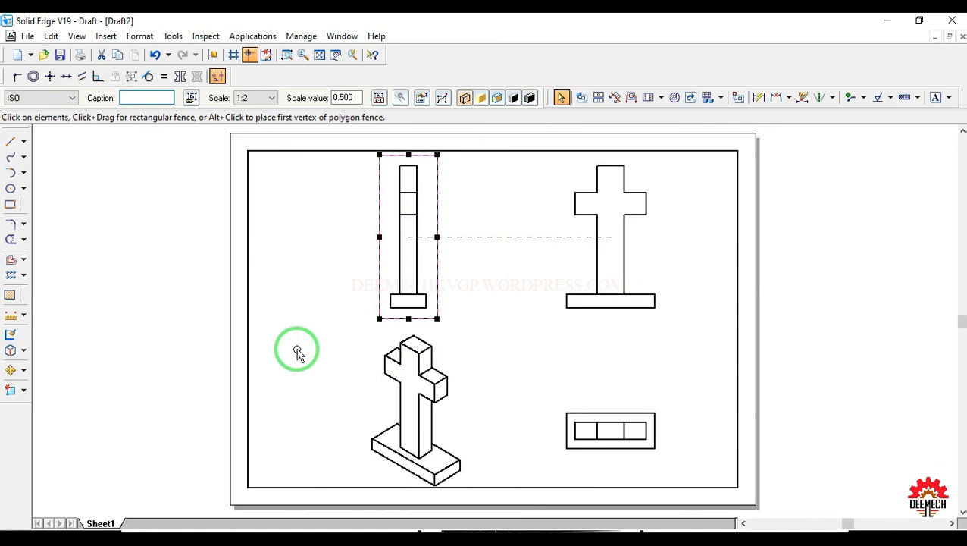
- Dimension the width and height of the monument's base in the front view
click(760, 99)
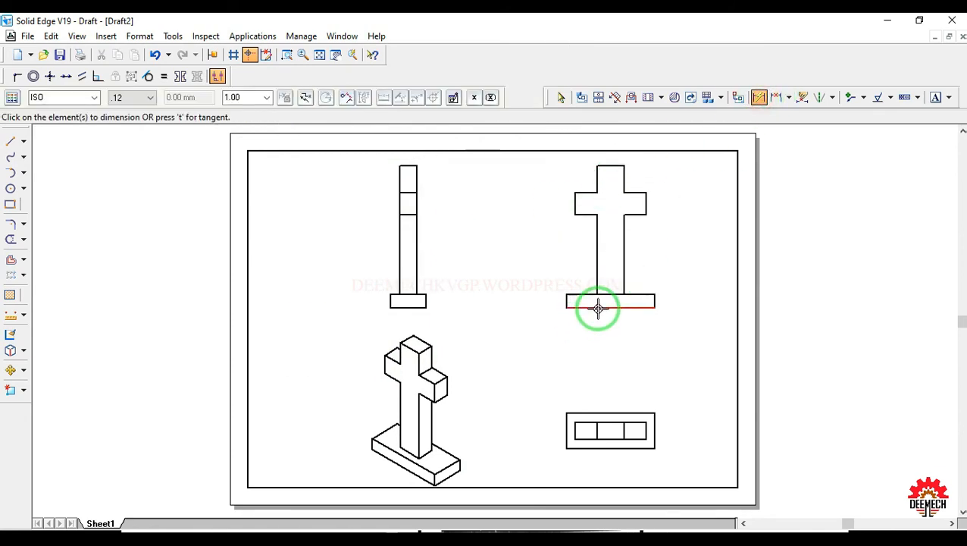
click(601, 307)
click(600, 321)
click(654, 301)
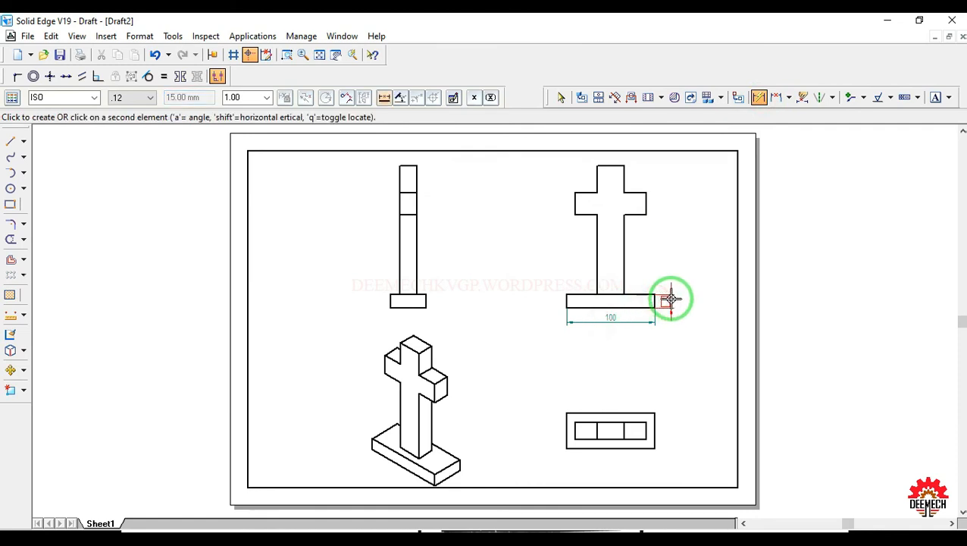
click(670, 301)
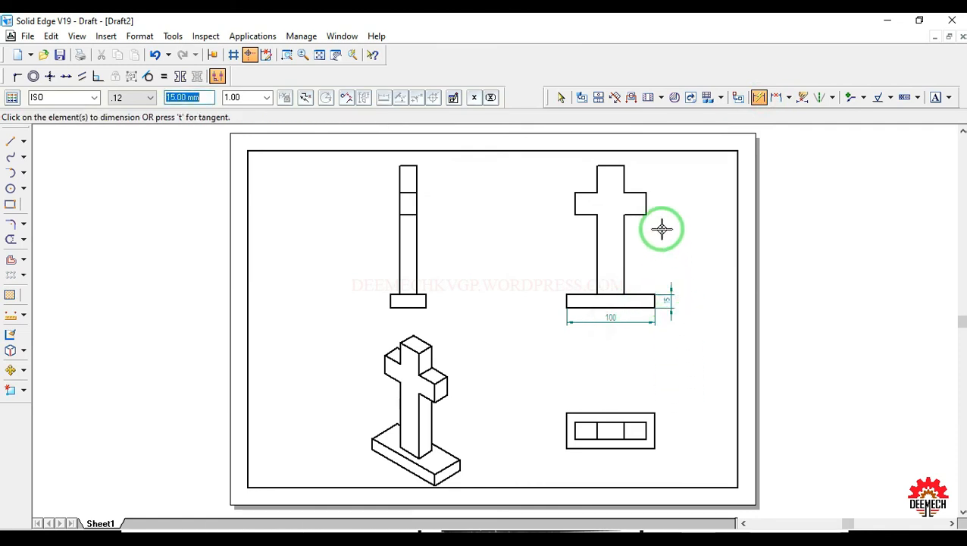
- Dimension the crossbar's height and the upper arm's height and width in the front view
click(646, 201)
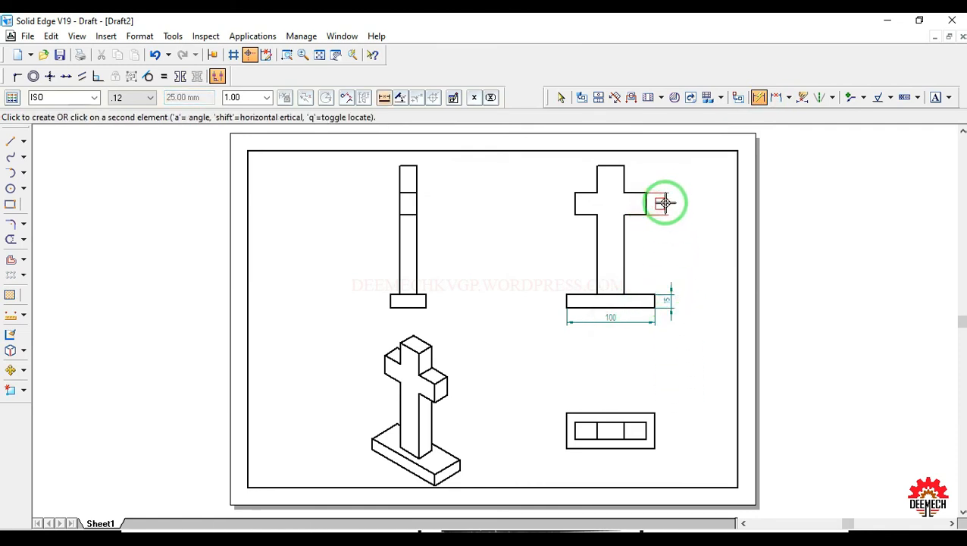
click(665, 203)
click(624, 177)
click(665, 180)
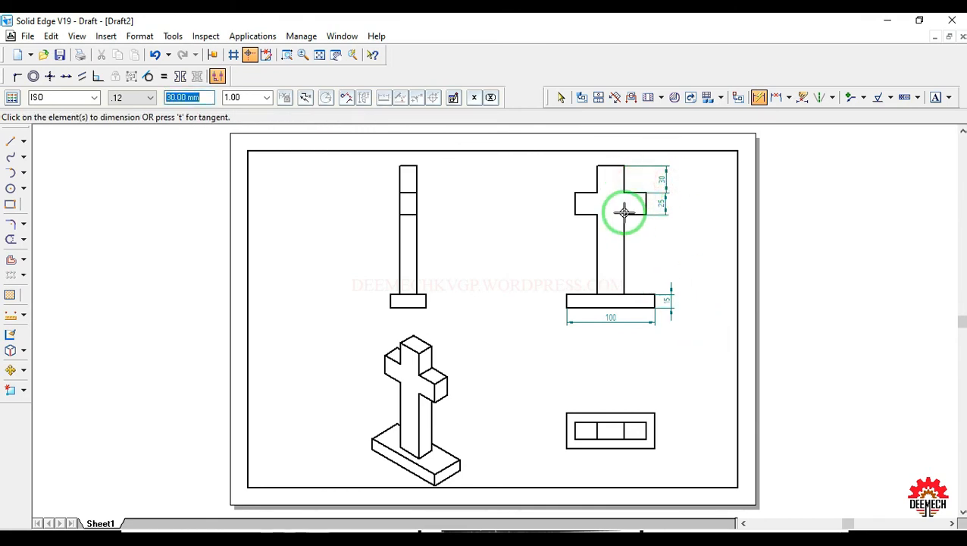
click(614, 166)
click(616, 159)
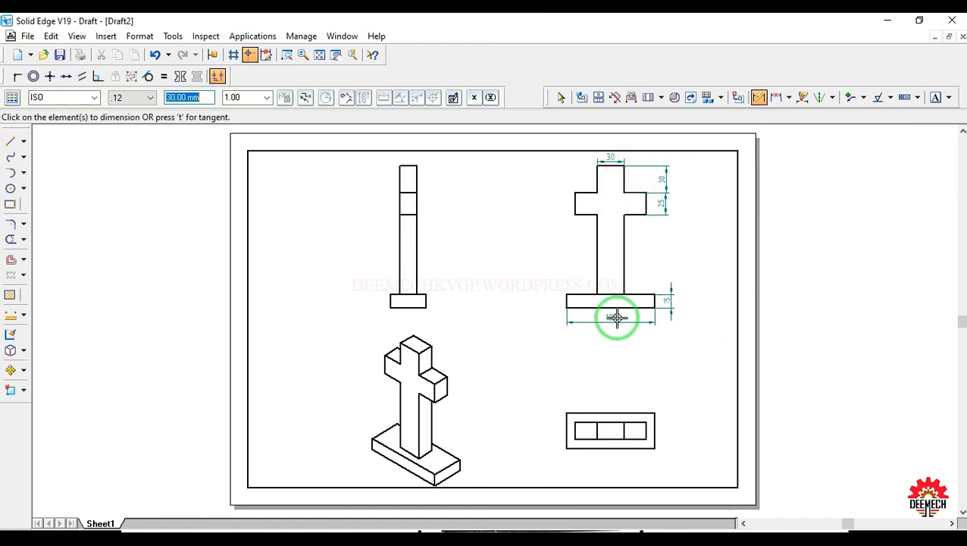
- Dimension the upright's thickness in the side view and the base's depth in the top view
click(408, 160)
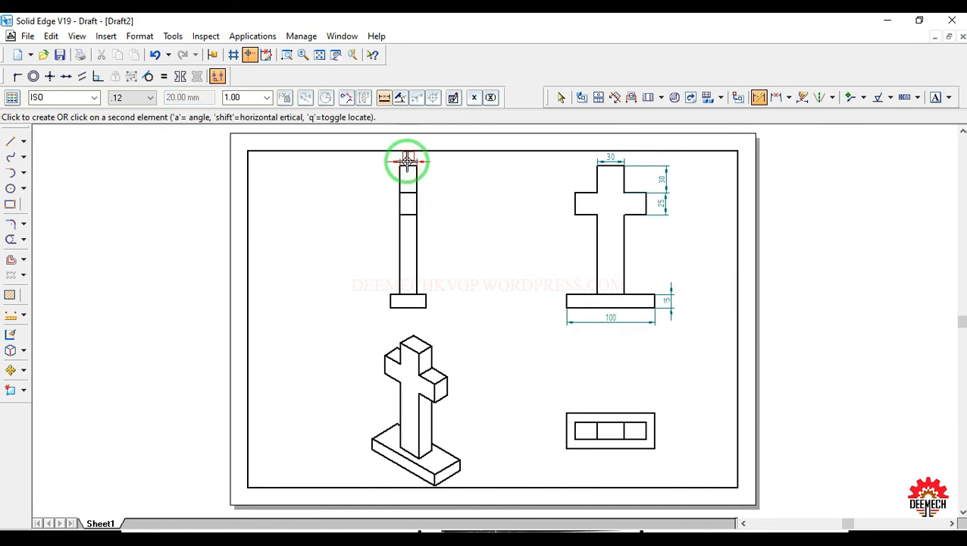
click(408, 159)
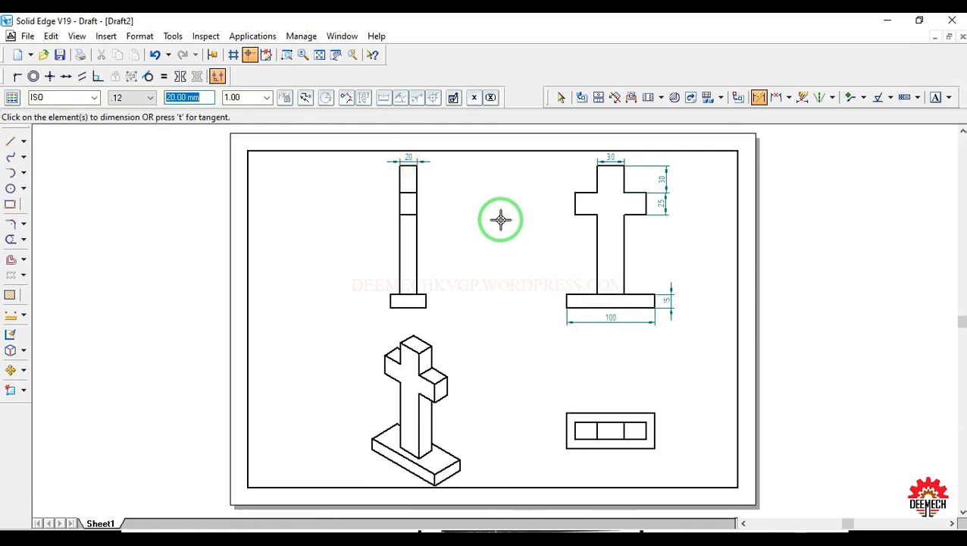
click(656, 432)
click(674, 433)
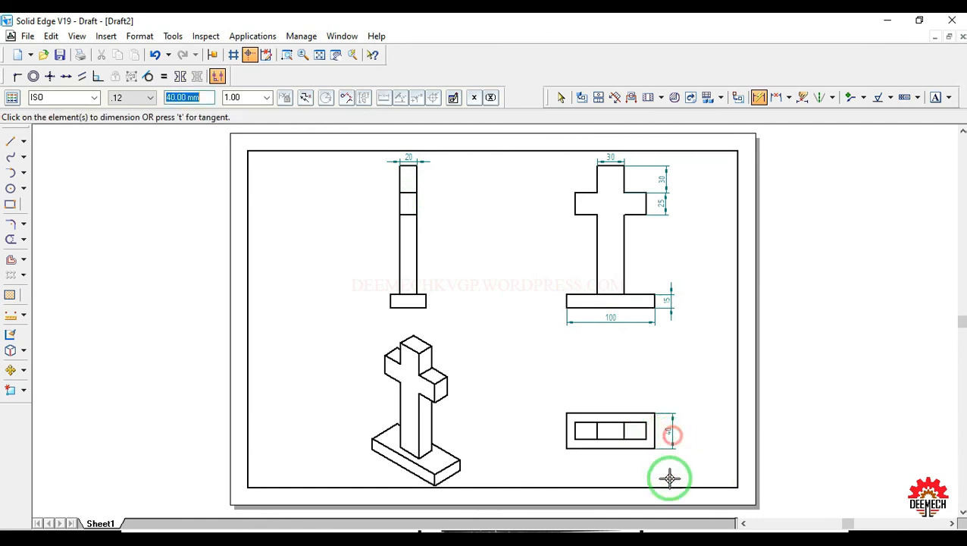
- Dimension the base's length, depth and height in the pictorial view
click(379, 463)
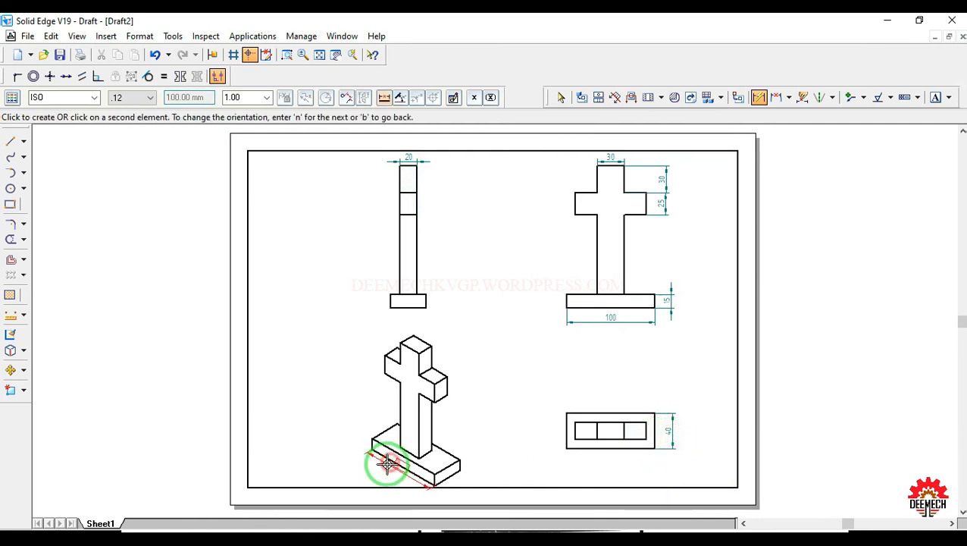
click(381, 466)
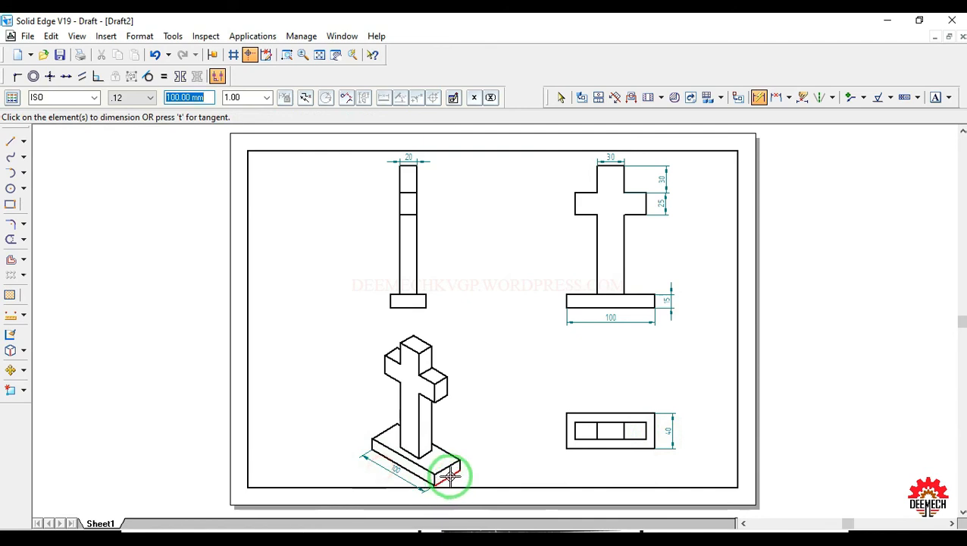
click(454, 475)
click(461, 483)
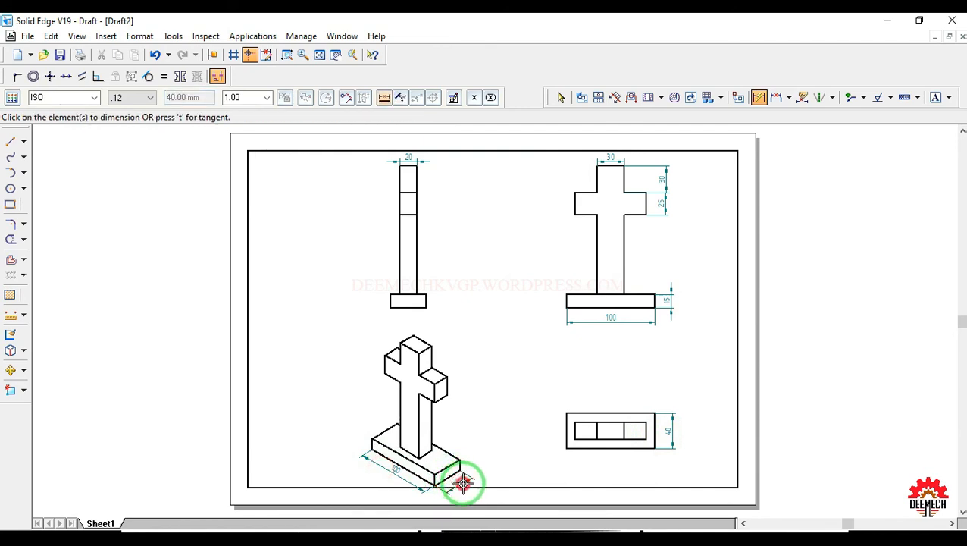
click(460, 470)
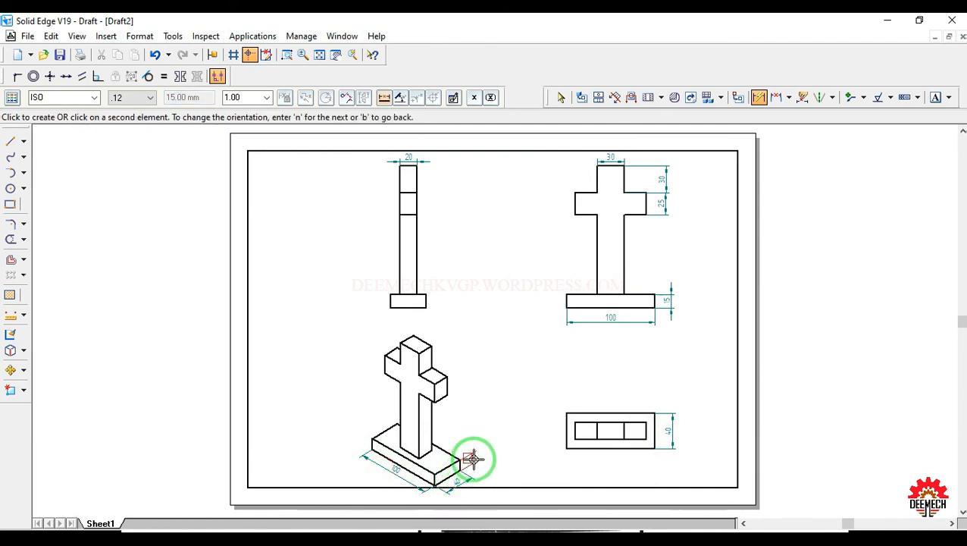
click(472, 458)
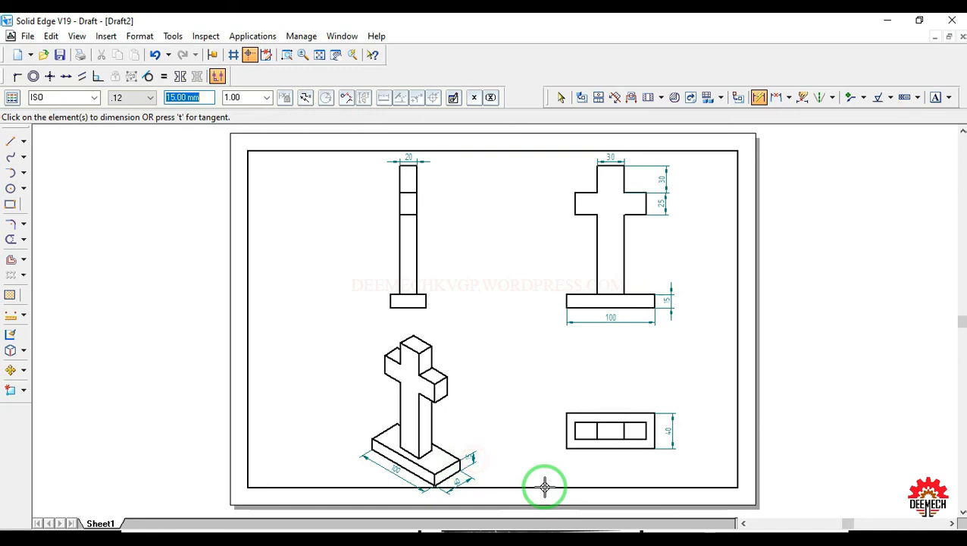
- Dimension the crossbar's height and the upper arm's height and width in the pictorial view
click(447, 389)
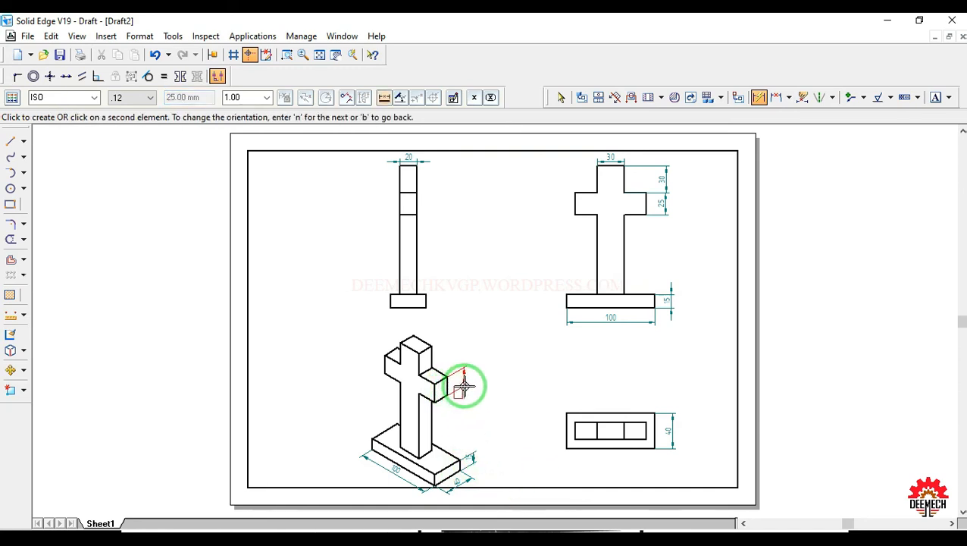
click(465, 383)
click(433, 357)
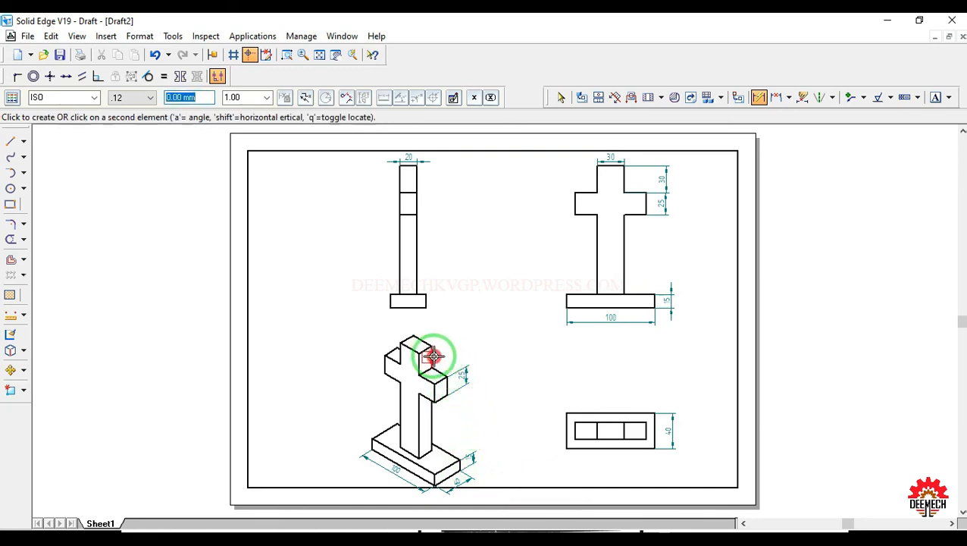
click(449, 353)
click(428, 332)
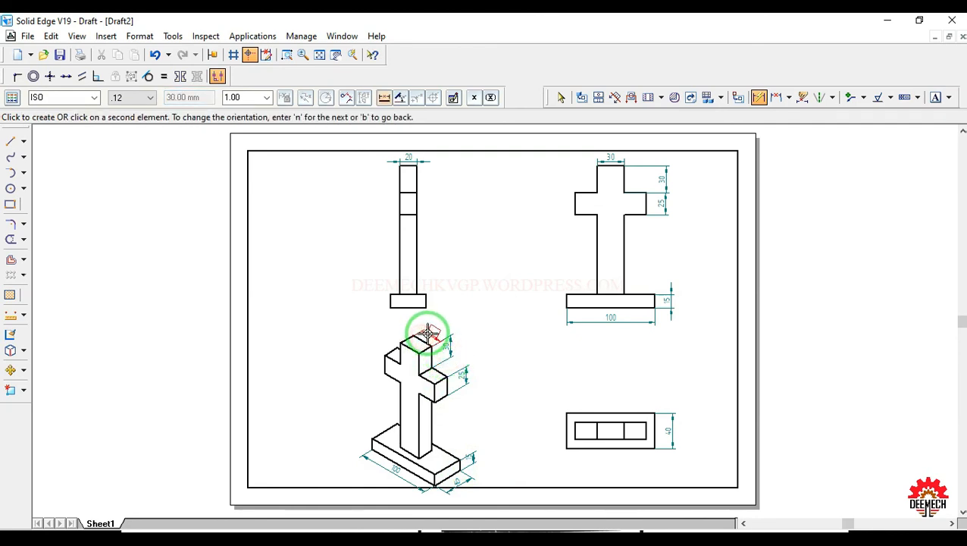
click(430, 332)
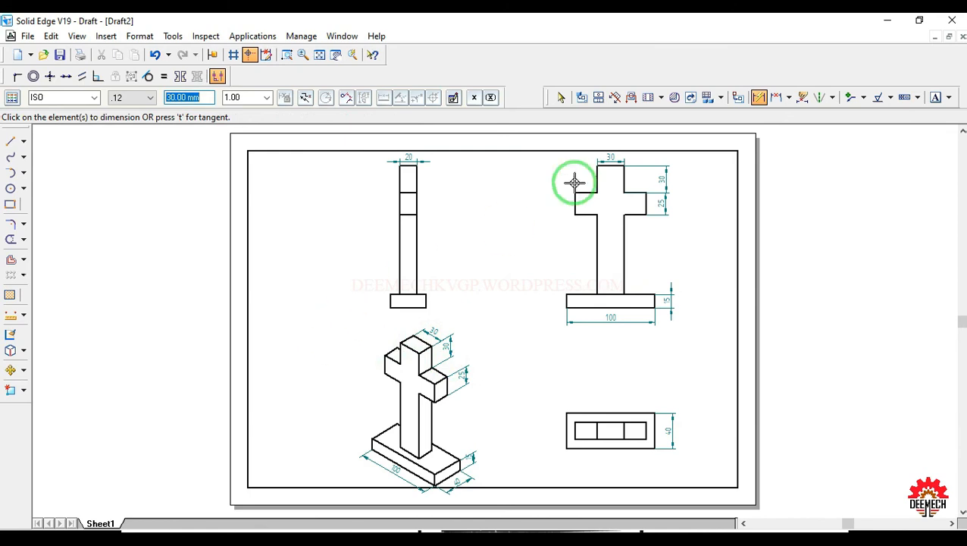
- Move the pictorial view up and left, and the side view right and slightly down together with the front view
click(561, 97)
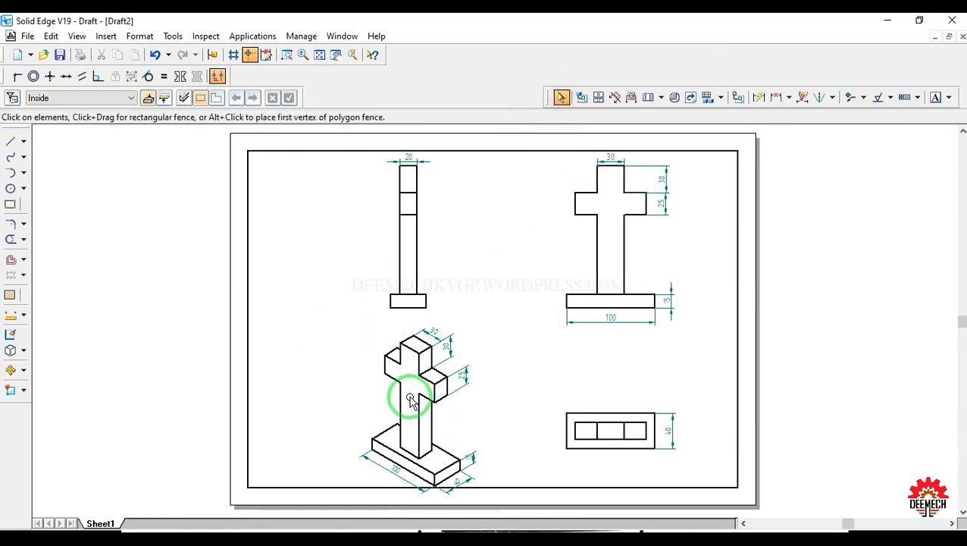
drag(406, 389, 319, 363)
drag(410, 270, 462, 275)
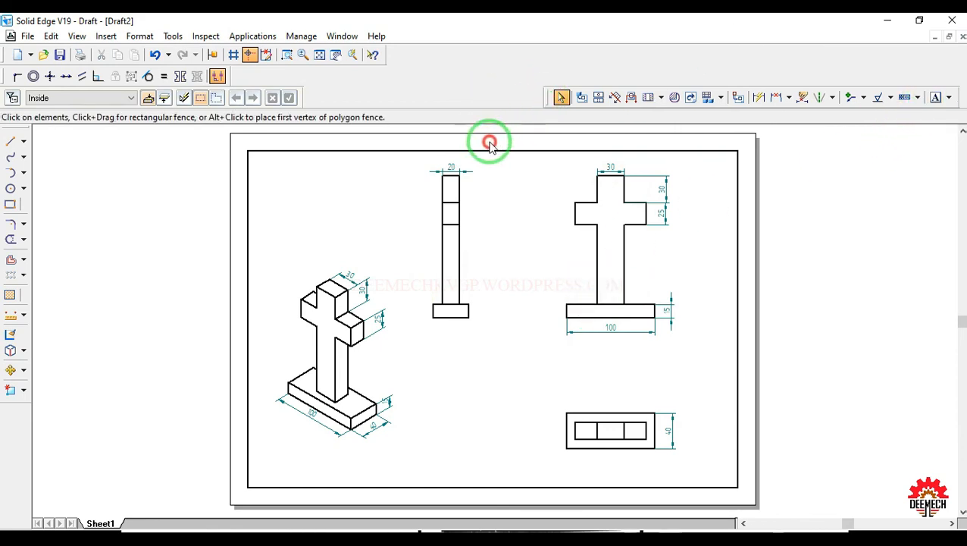
- Add the captions FRONT VIEW, TOP VIEW, RIGHT SIDE VIEW and ISOMETRIC VIEW below the matching views
drag(490, 144, 490, 144)
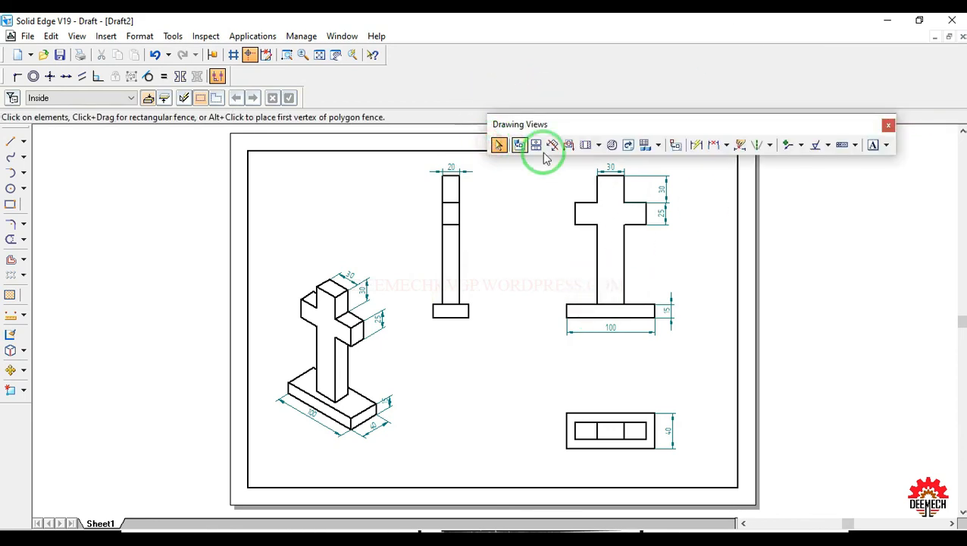
click(874, 147)
click(588, 339)
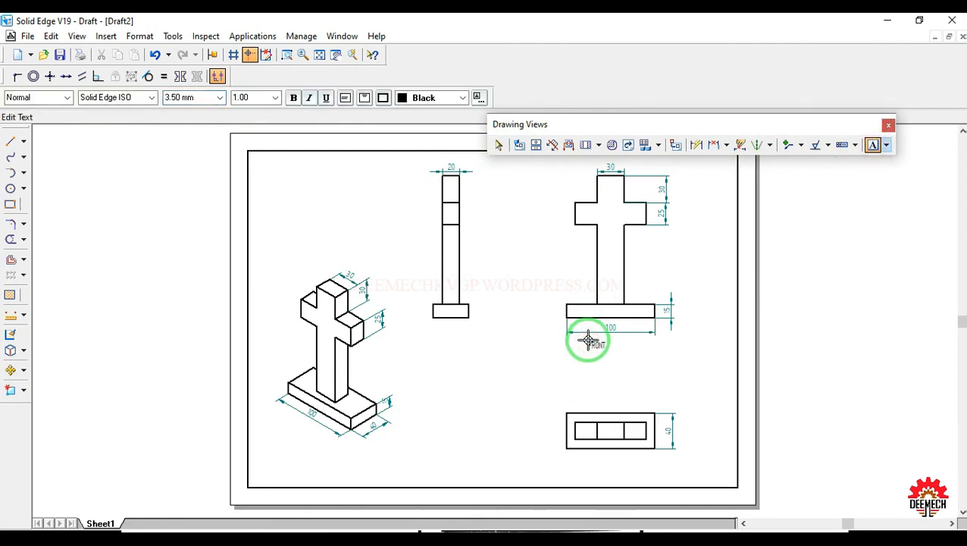
click(601, 469)
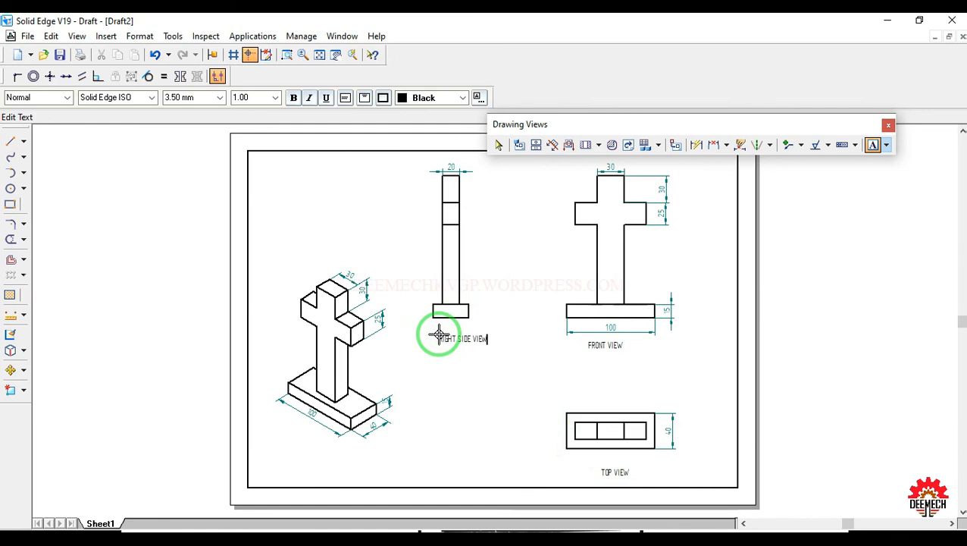
click(313, 449)
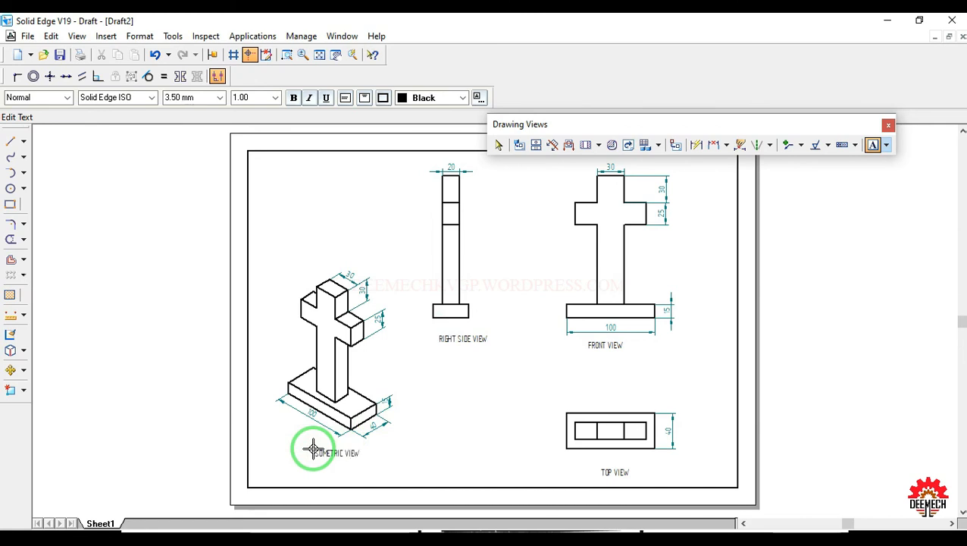
- Reposition the four captions so that each sits close below its view, roughly centred
click(499, 144)
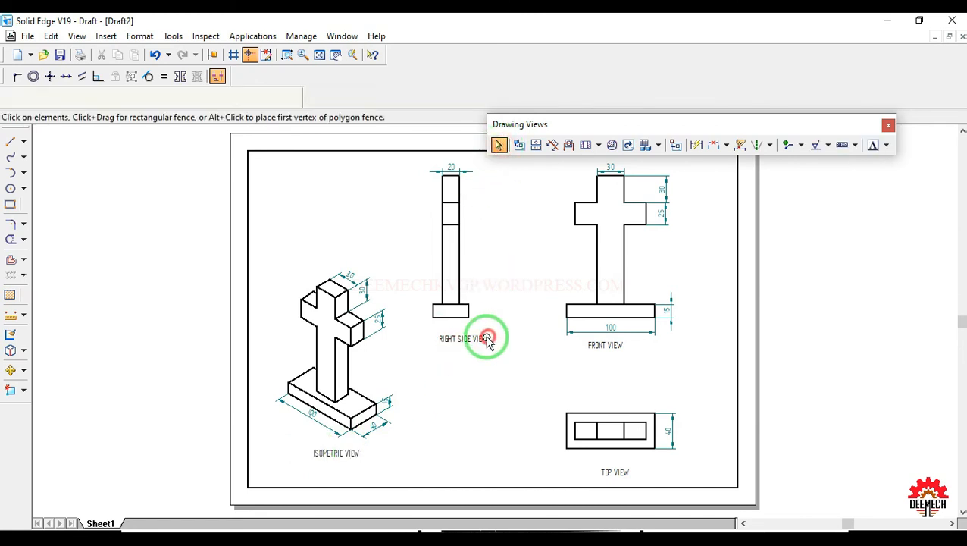
drag(487, 340, 462, 326)
click(611, 342)
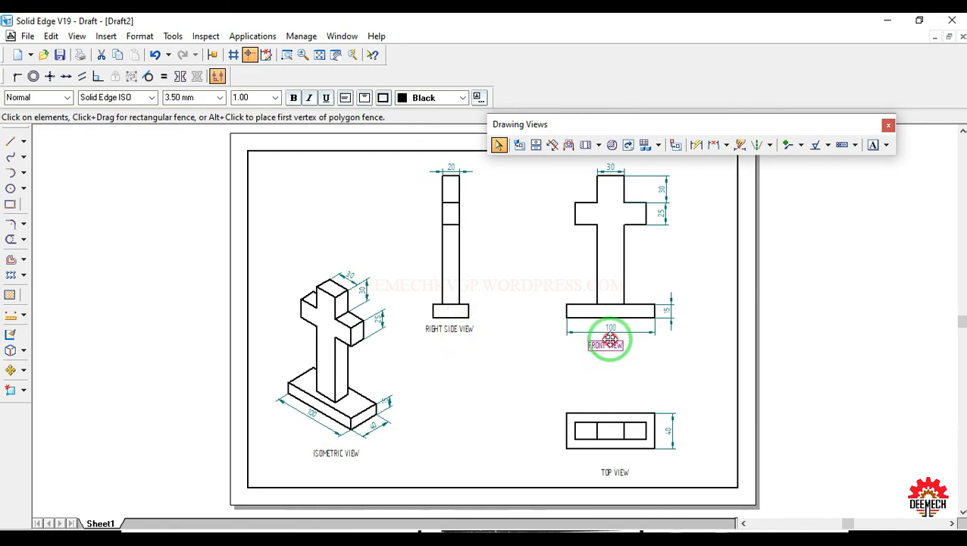
drag(610, 339, 620, 339)
click(620, 470)
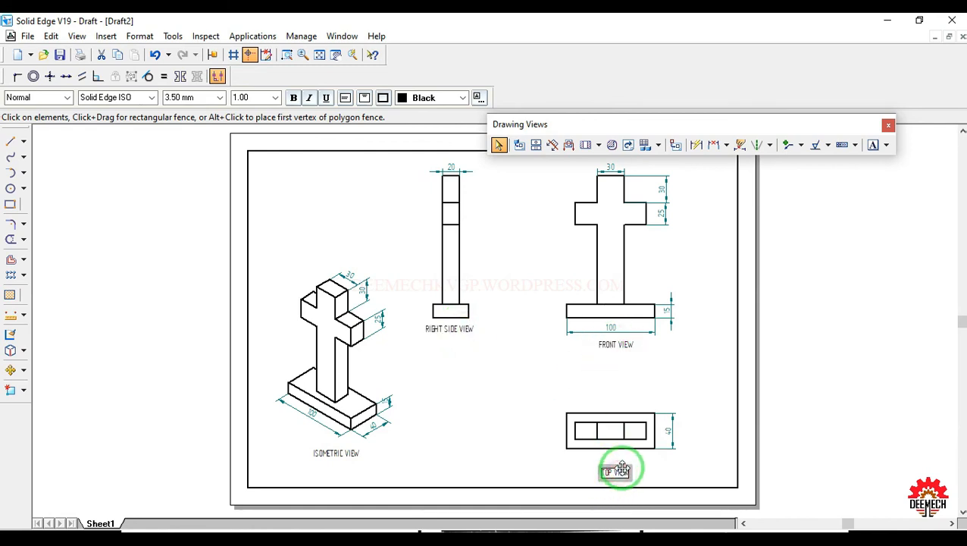
drag(620, 471, 617, 461)
click(336, 449)
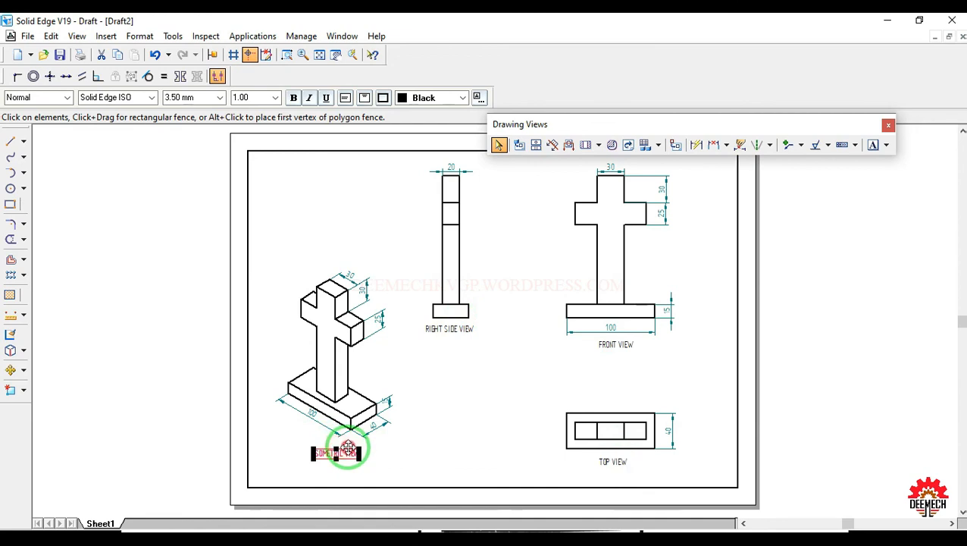
drag(347, 448, 320, 446)
click(534, 384)
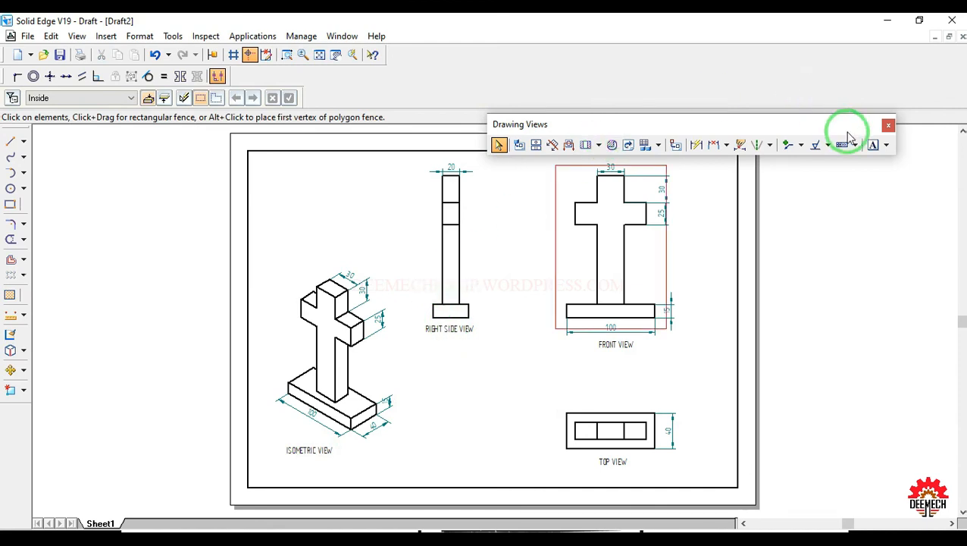
- Add the text 3D10 in the sheet's upper left corner and REG NO. below the top view
click(876, 145)
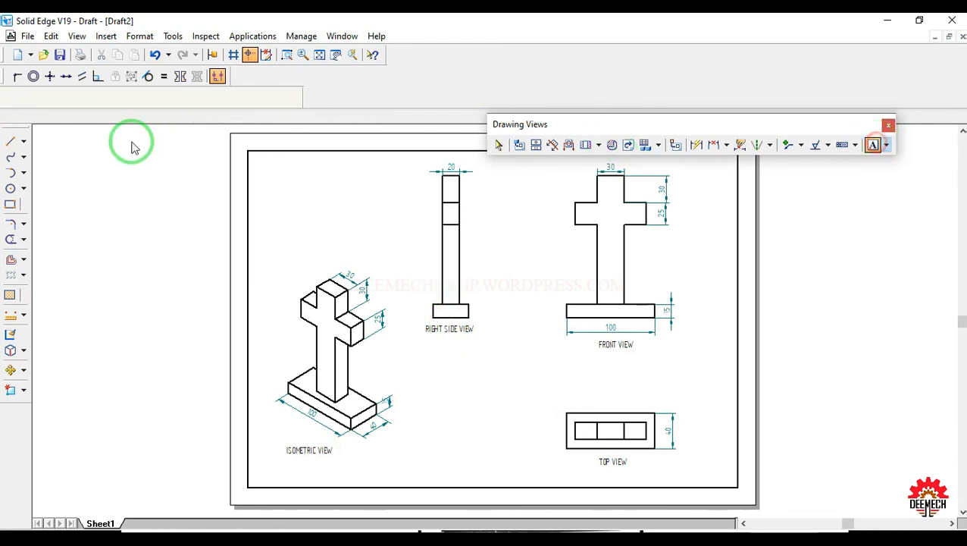
click(287, 170)
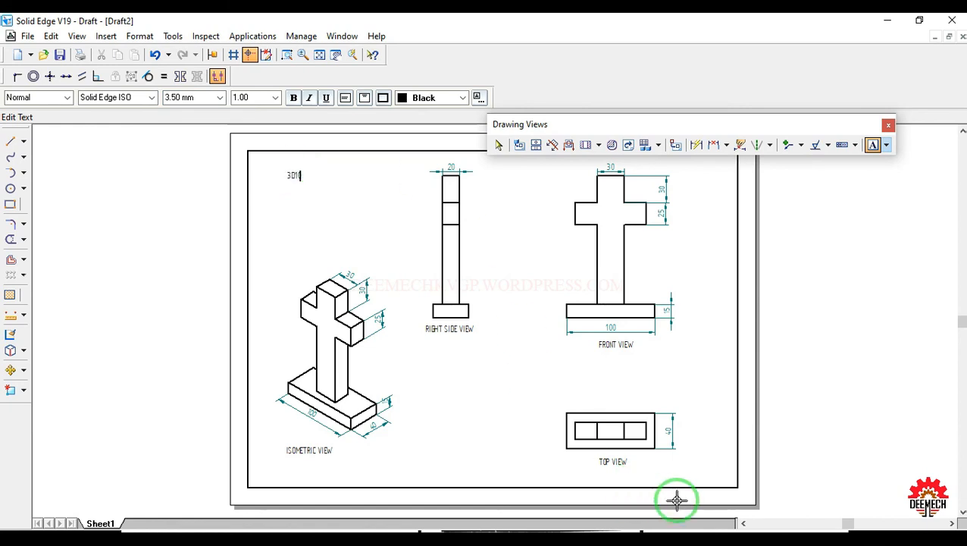
click(569, 472)
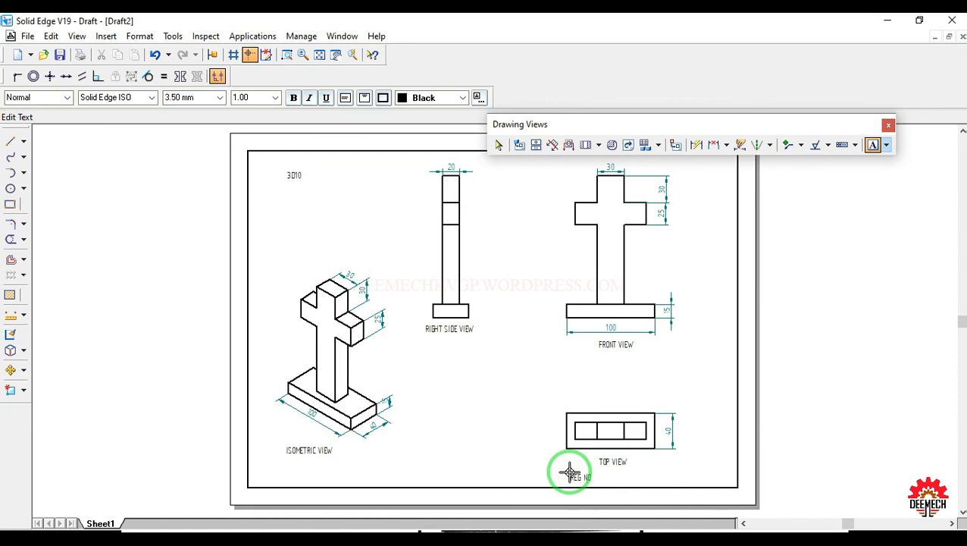
- Scale the 3D10 title text to 3.00, widen its text box to fit on one line and adjust its position
click(499, 145)
click(296, 186)
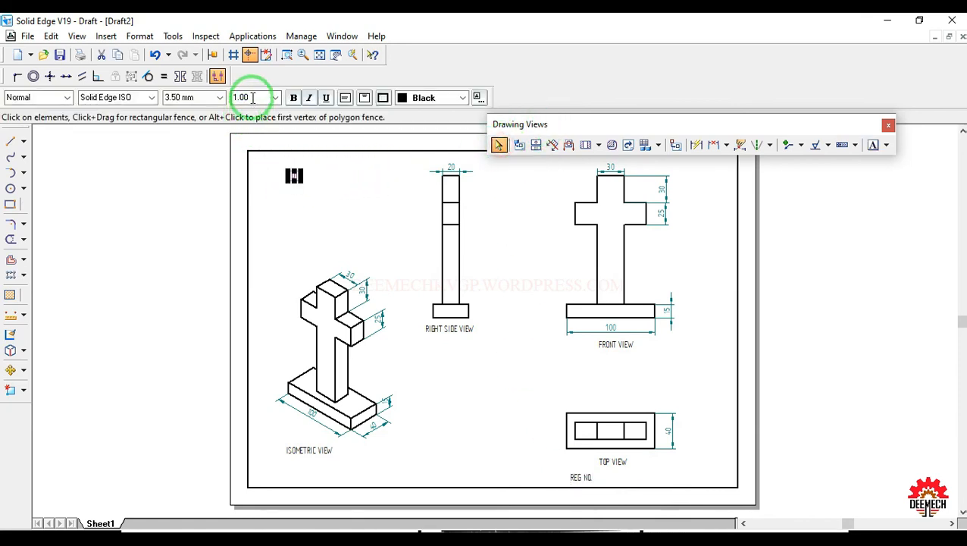
click(242, 97)
text(3)
key(Return)
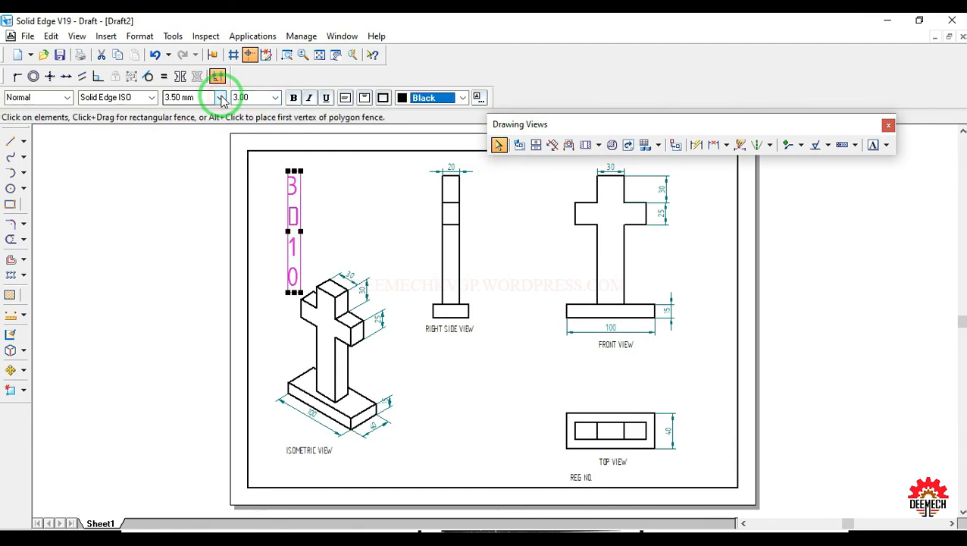
drag(297, 233, 391, 230)
click(361, 173)
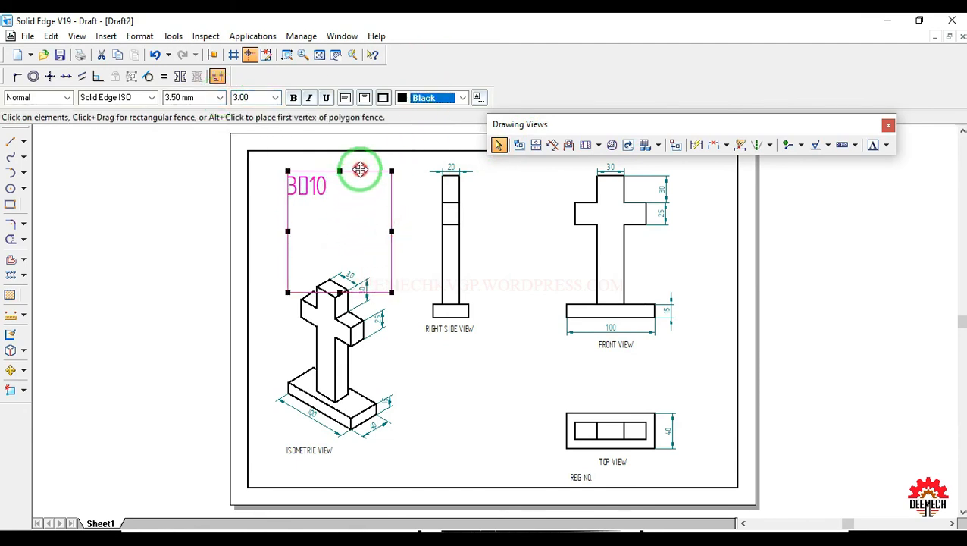
click(574, 443)
click(489, 409)
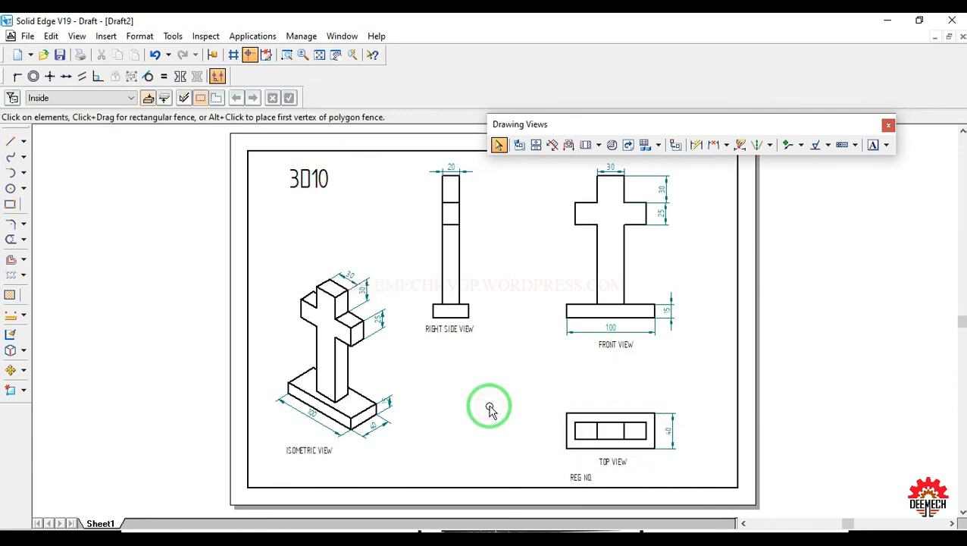
- Save the drawing as 3D10.dft in the 2D to 3D folder
click(27, 36)
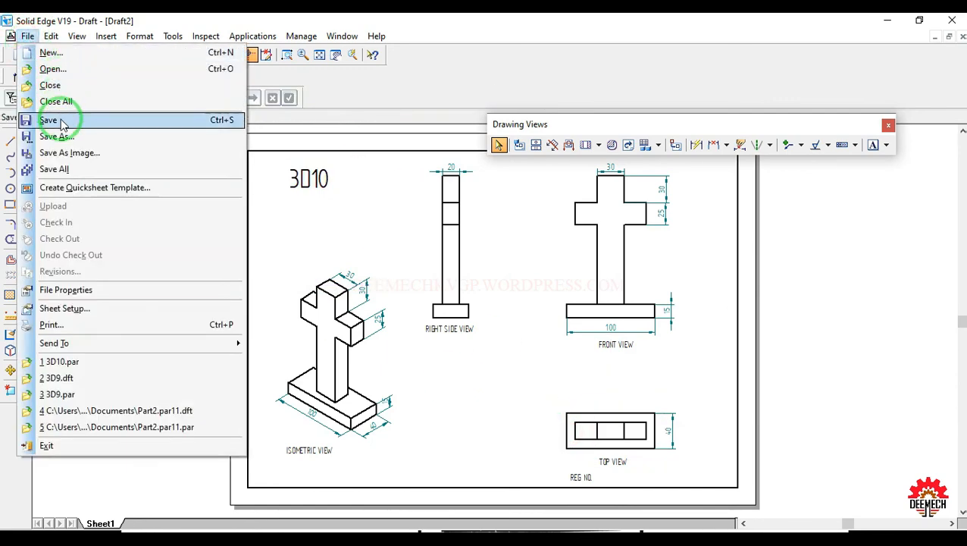
click(50, 120)
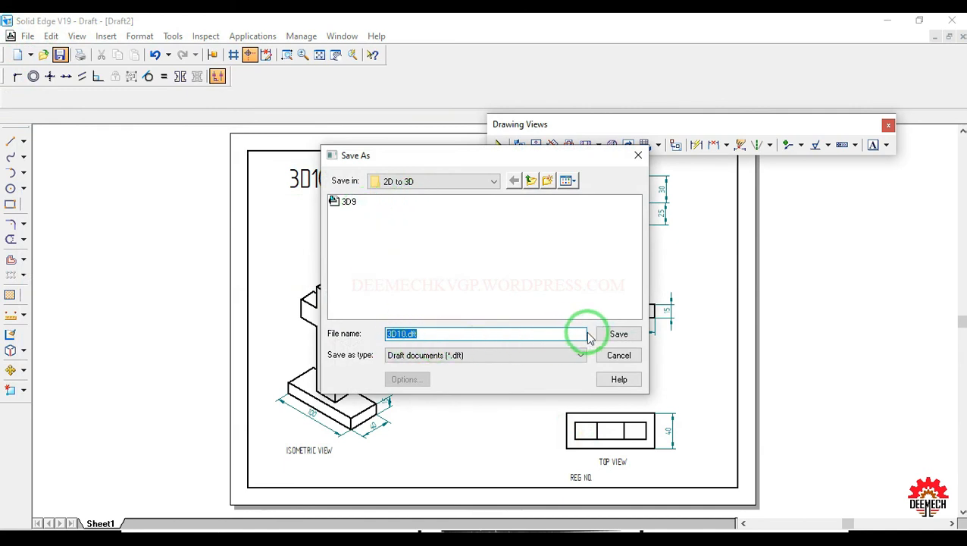
click(614, 335)
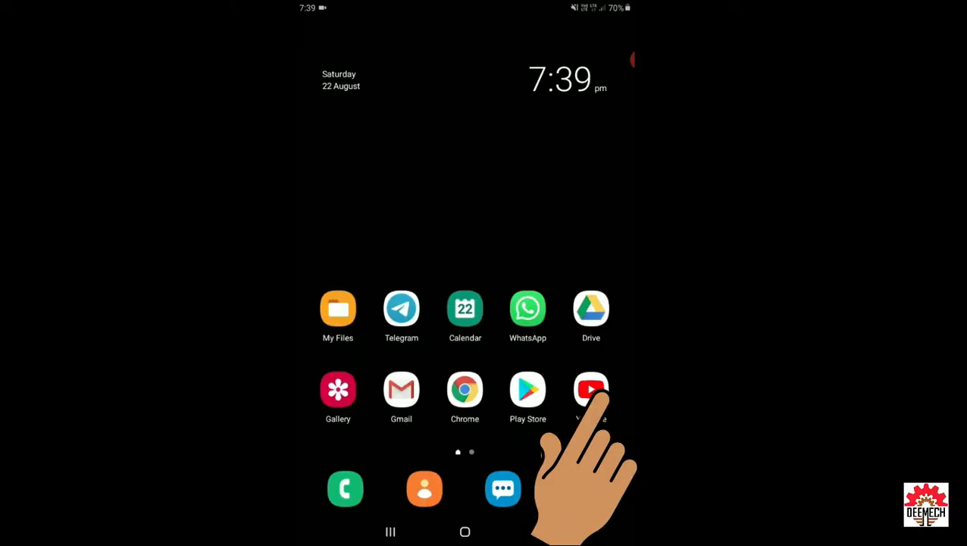
- Switch to YouTube on the phone and search for deemech
click(592, 391)
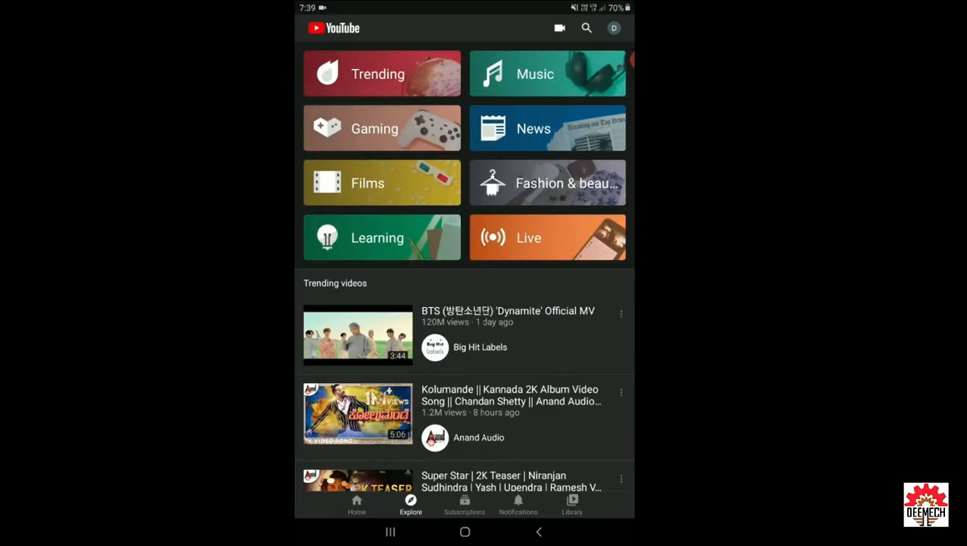
click(587, 28)
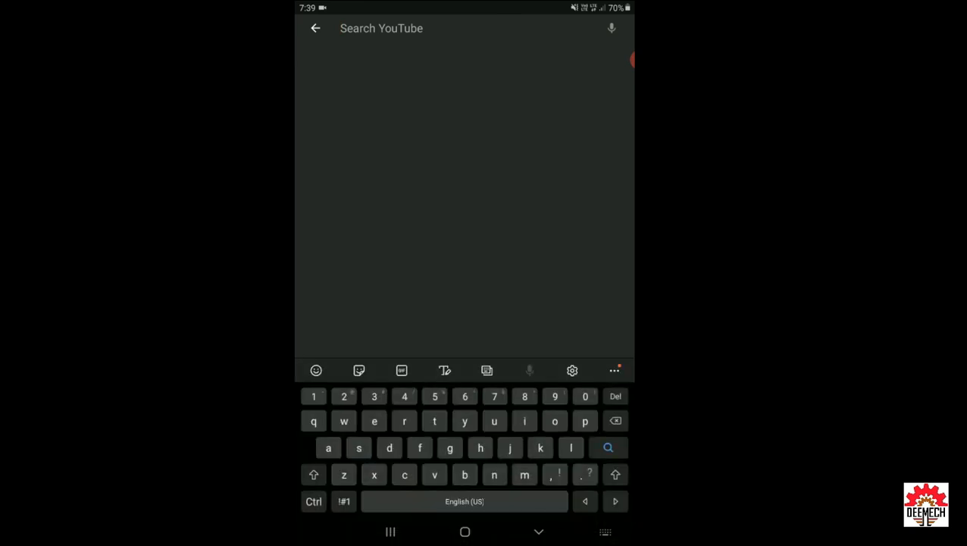
text(dee)
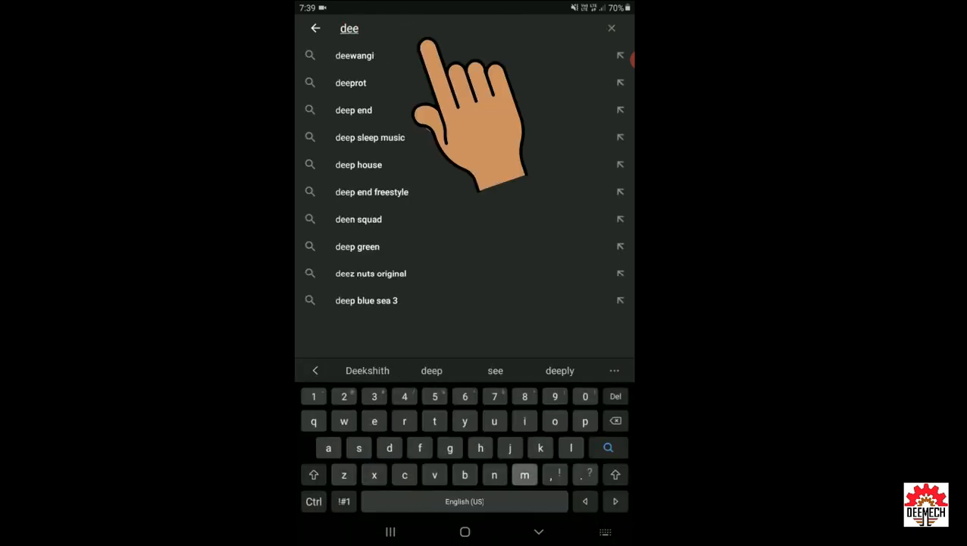
text(mech)
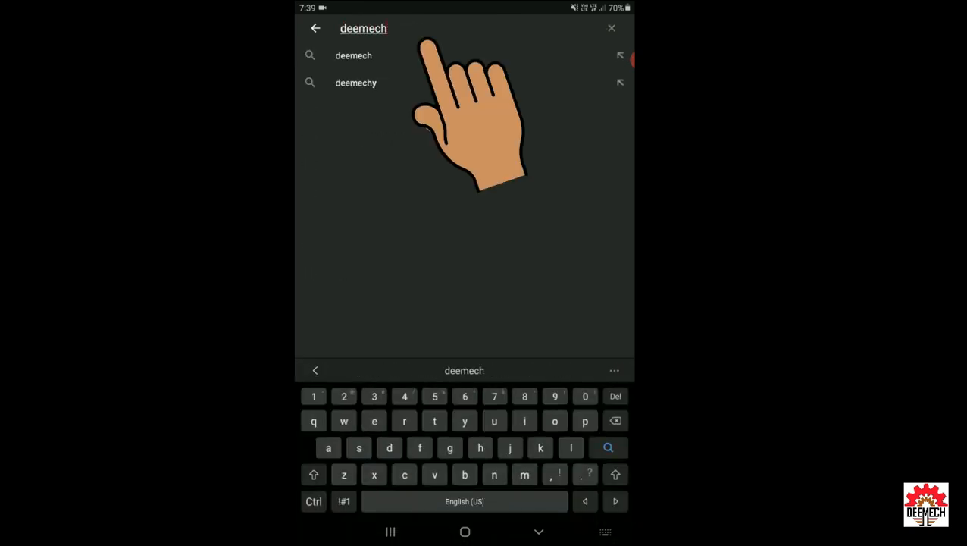
key(Return)
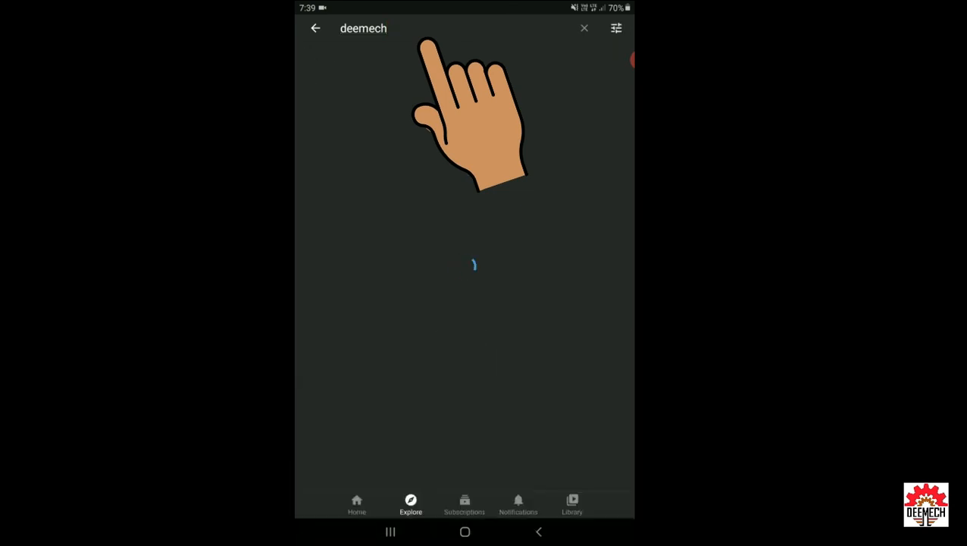